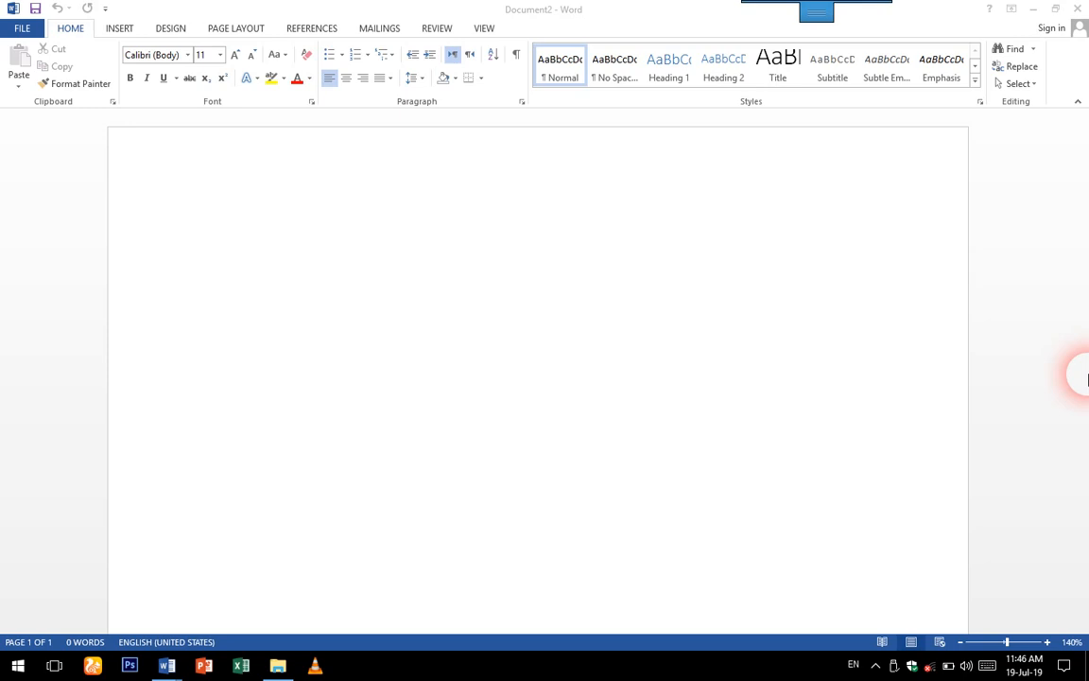
Enter "Chapter name" and "Headdings" on two separate lines at the start of the blank document
click(492, 325)
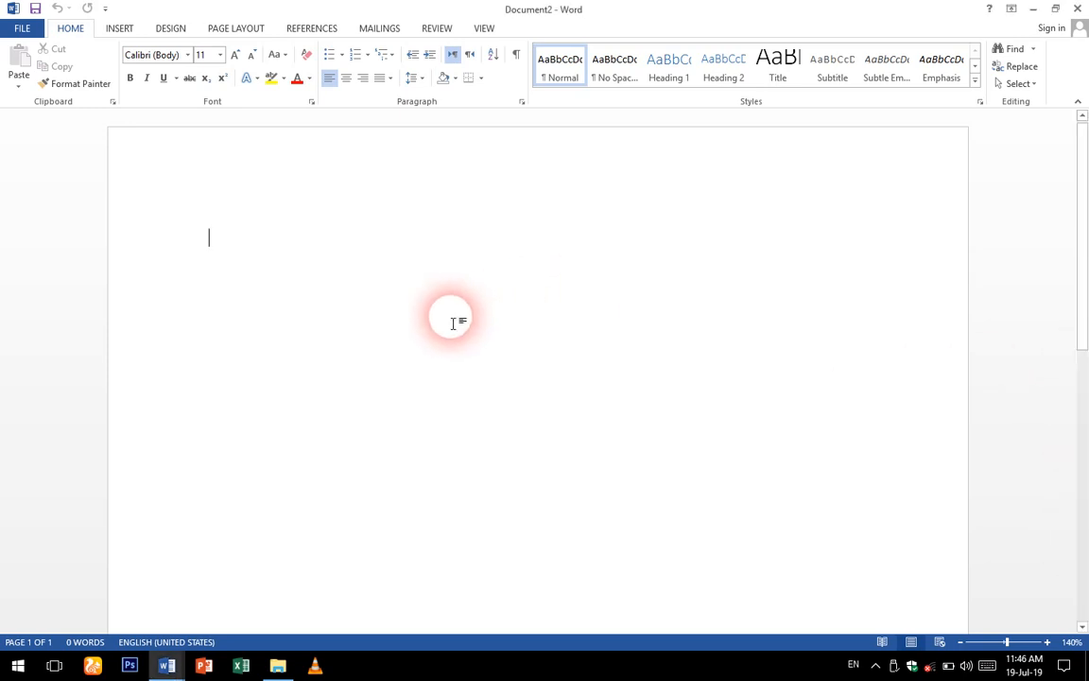
click(1047, 642)
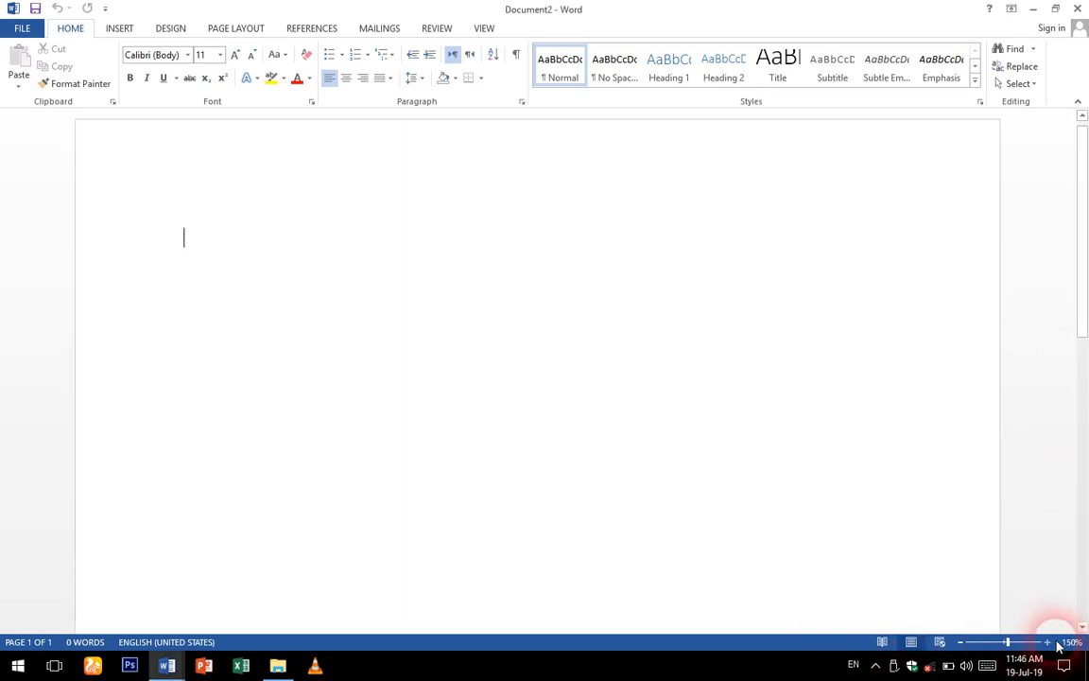
text(Chapter )
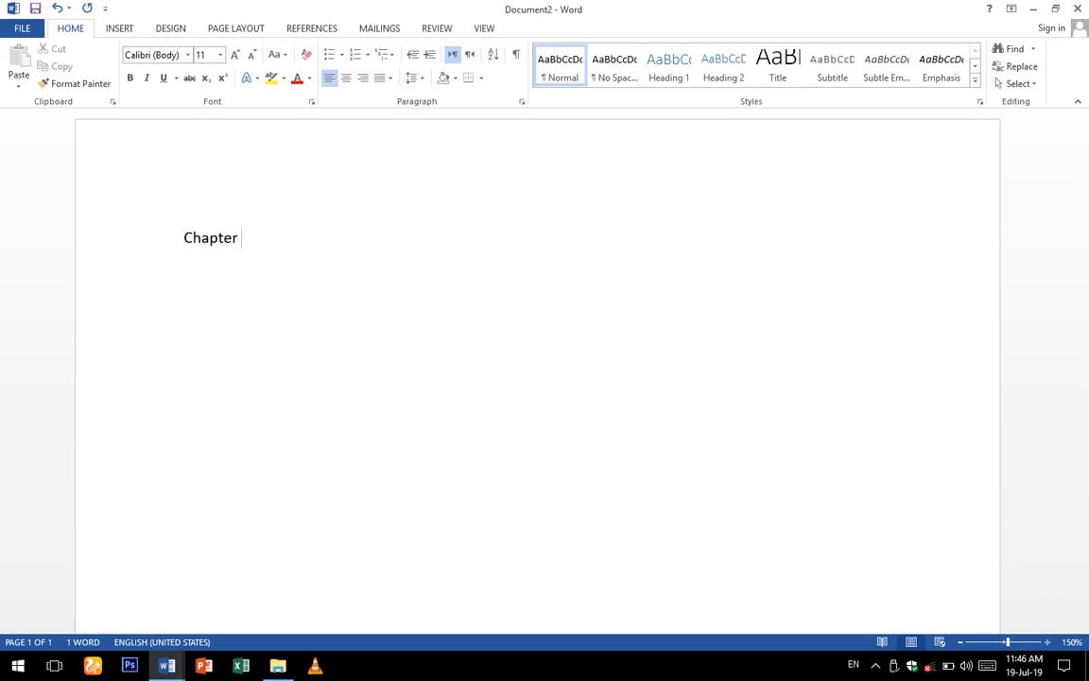
text(name)
key(Return)
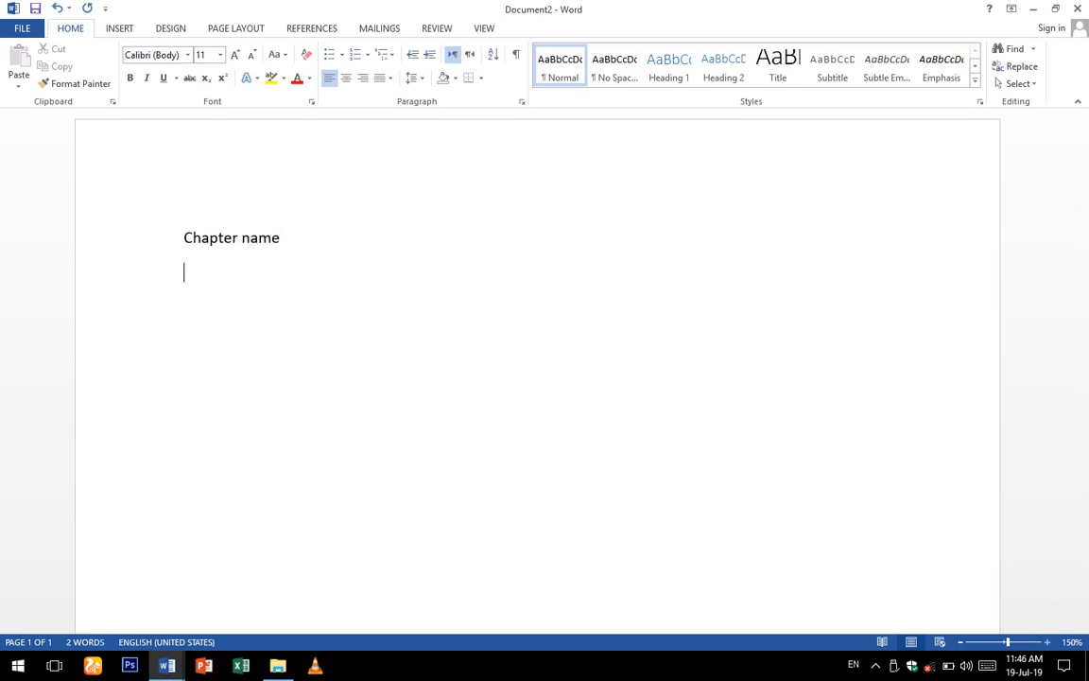
text(headdings)
key(Return)
Add a "Sub heading" line indented one level below "Headdings"
key(Tab)
text(sub h)
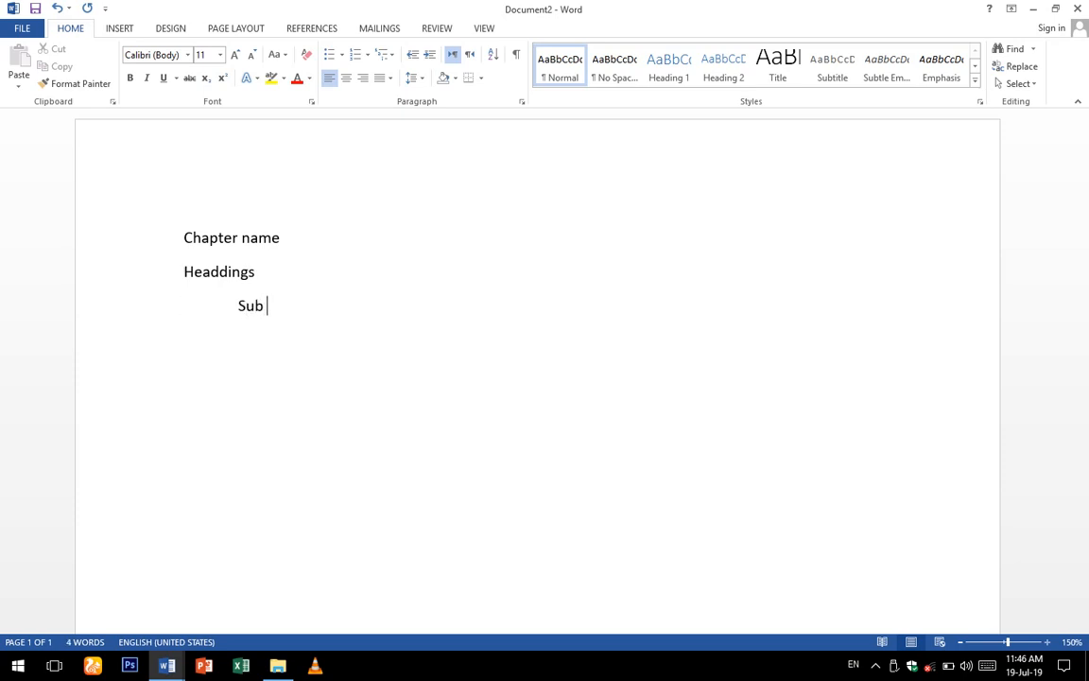
text(eading)
key(Return)
Add a "Sub sub headings" line indented one level deeper than "Sub heading", followed by an empty line
key(Tab)
text(sub sub )
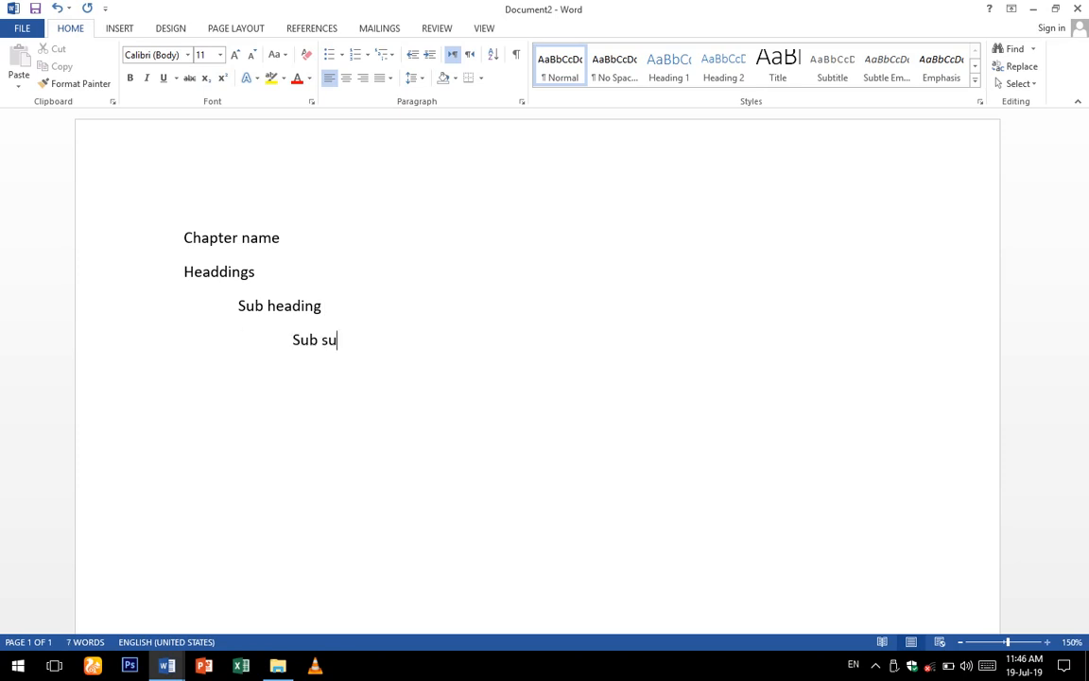
text(headiung)
key(BackSpace)
key(BackSpace)
key(BackSpace)
text(ngs)
key(Return)
text(s)
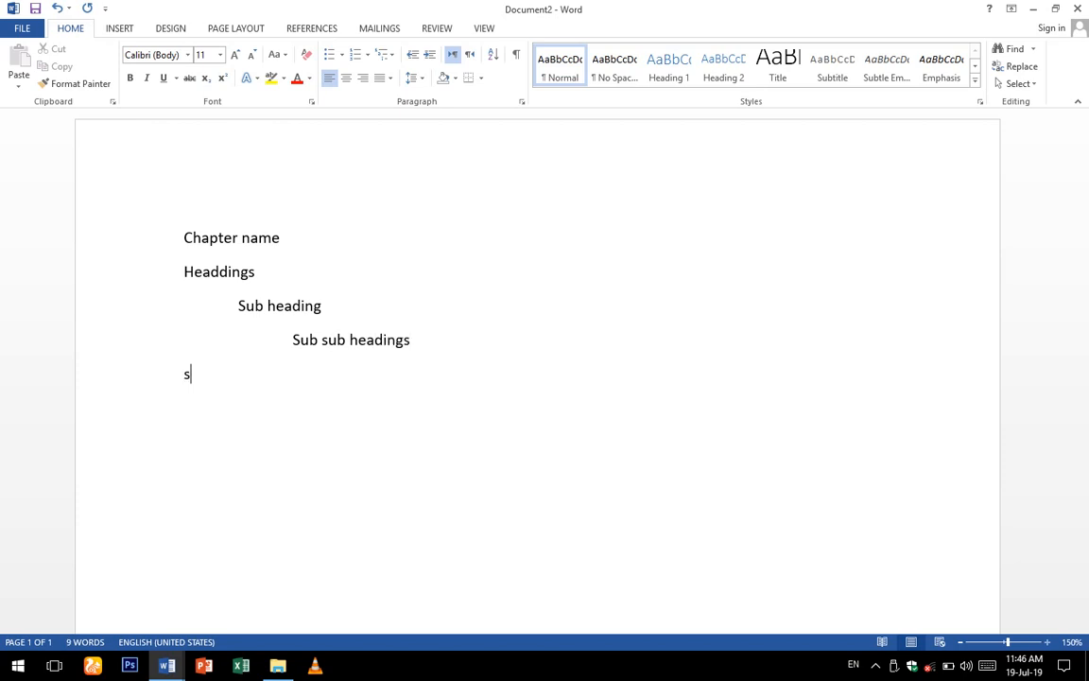
key(BackSpace)
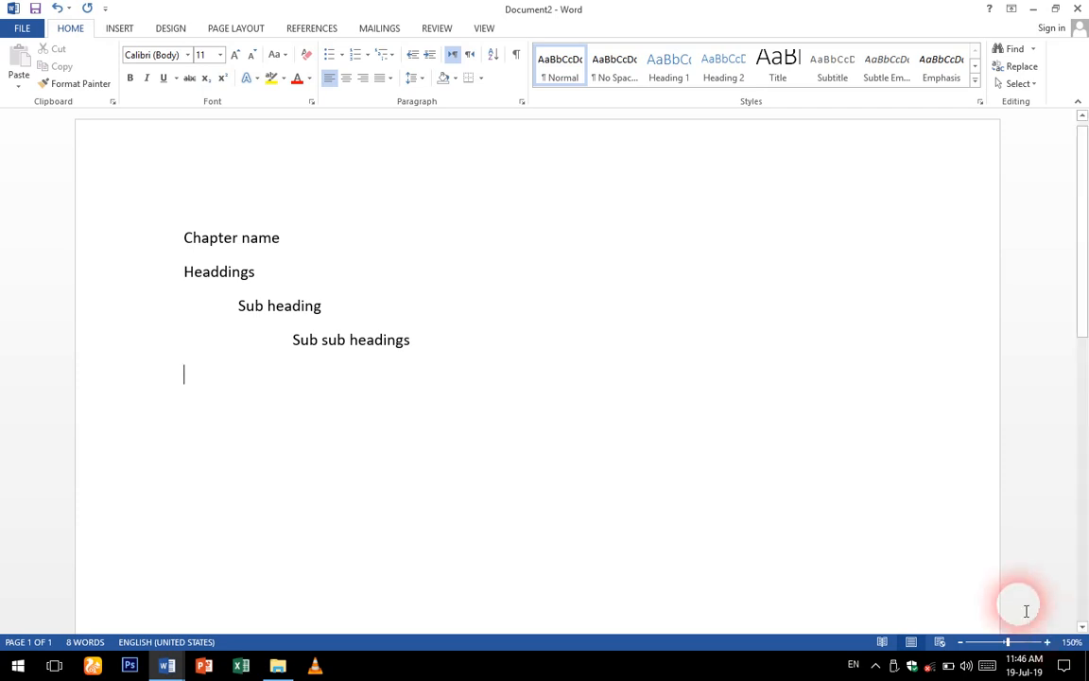
Apply the 1., 1.1., 1.1.1. multilevel list format to all four lines of text
drag(182, 251, 309, 357)
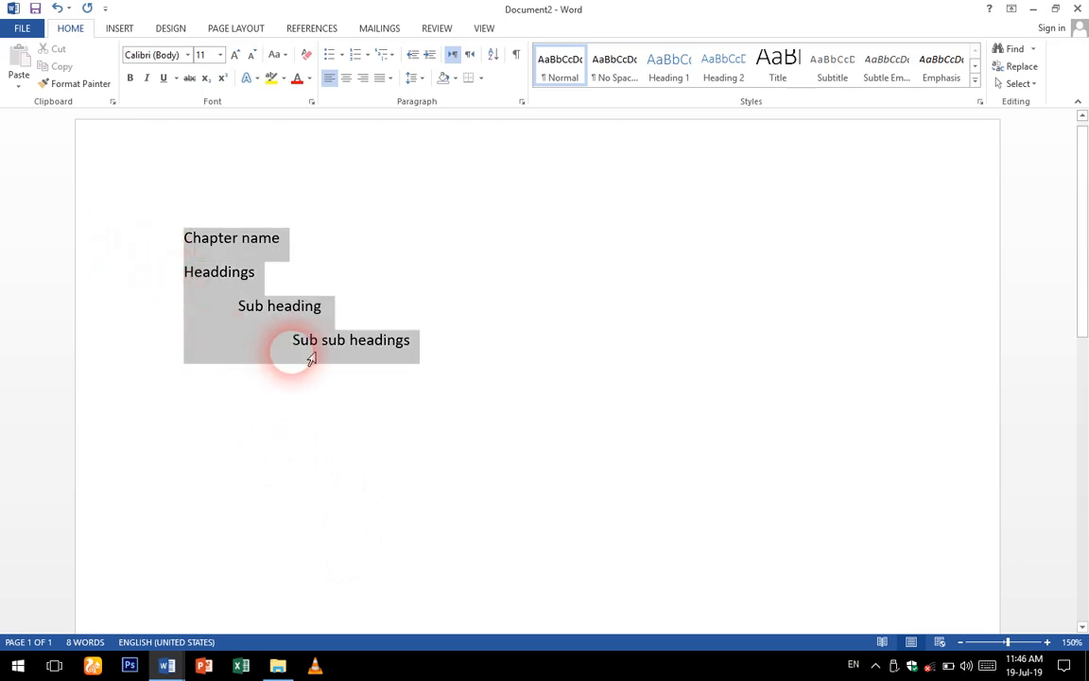
click(383, 55)
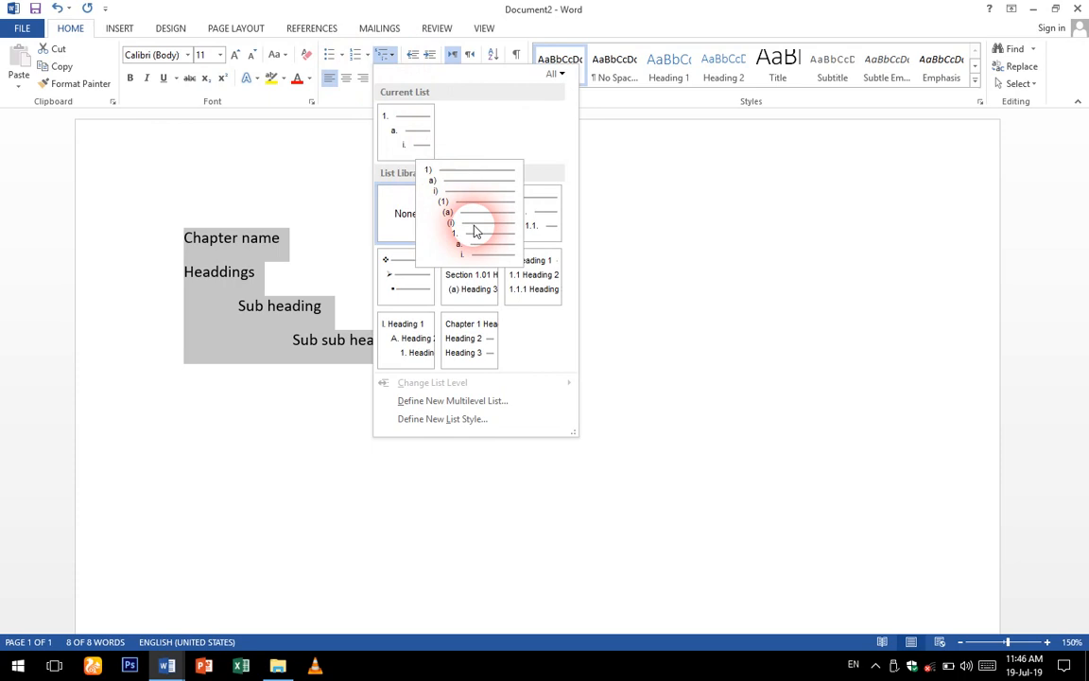
mouse_move(524, 215)
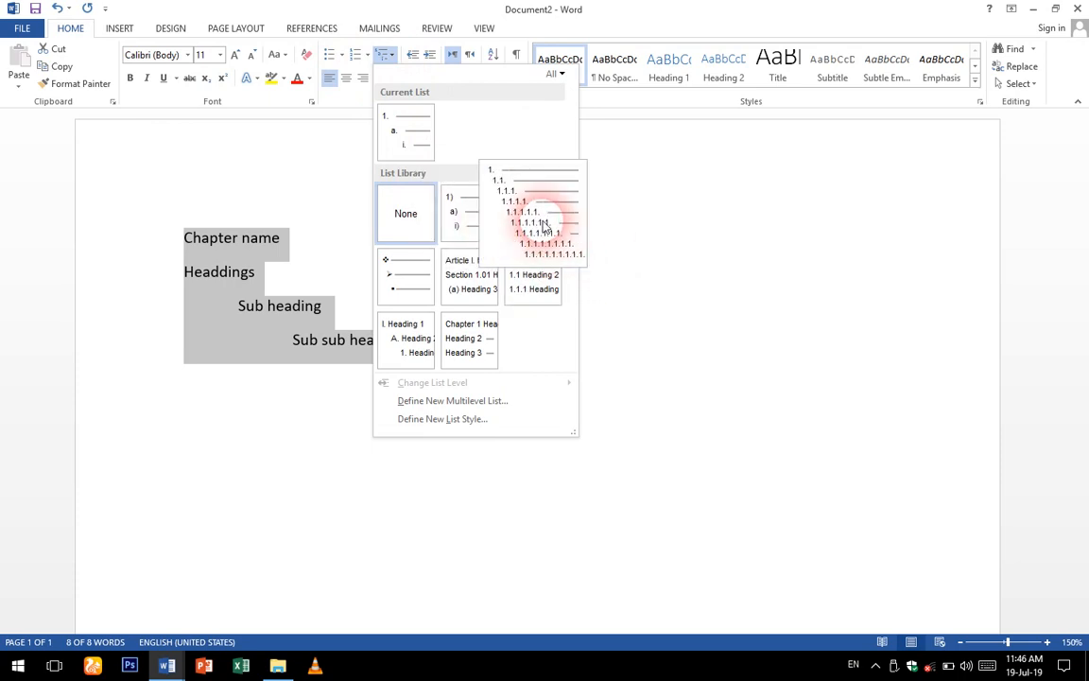
click(542, 225)
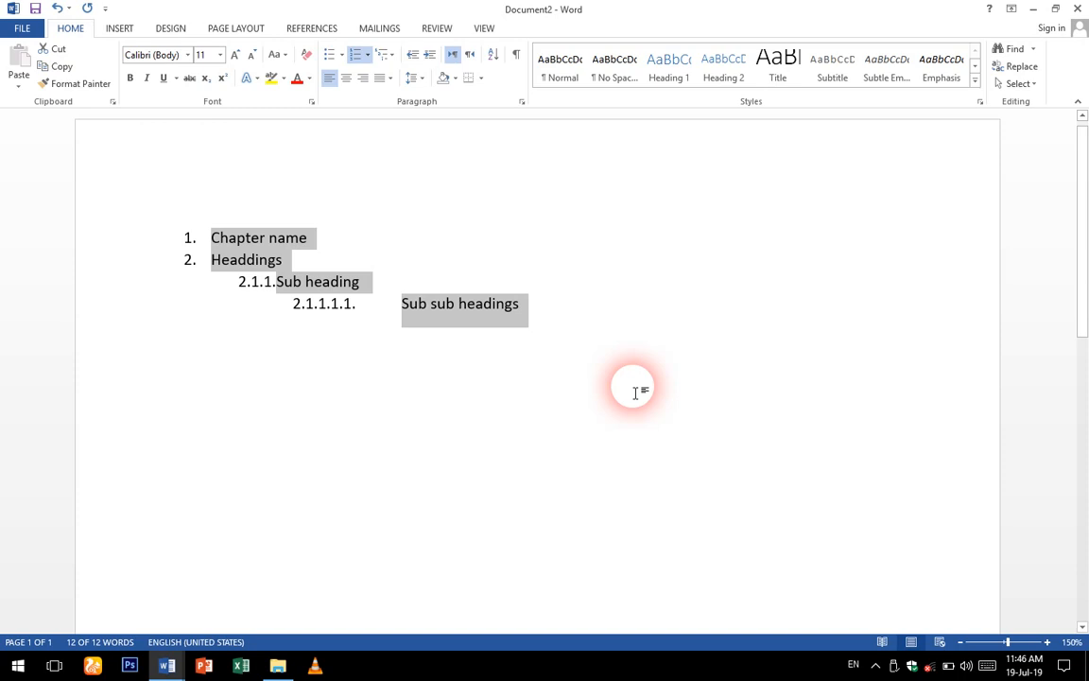
click(260, 330)
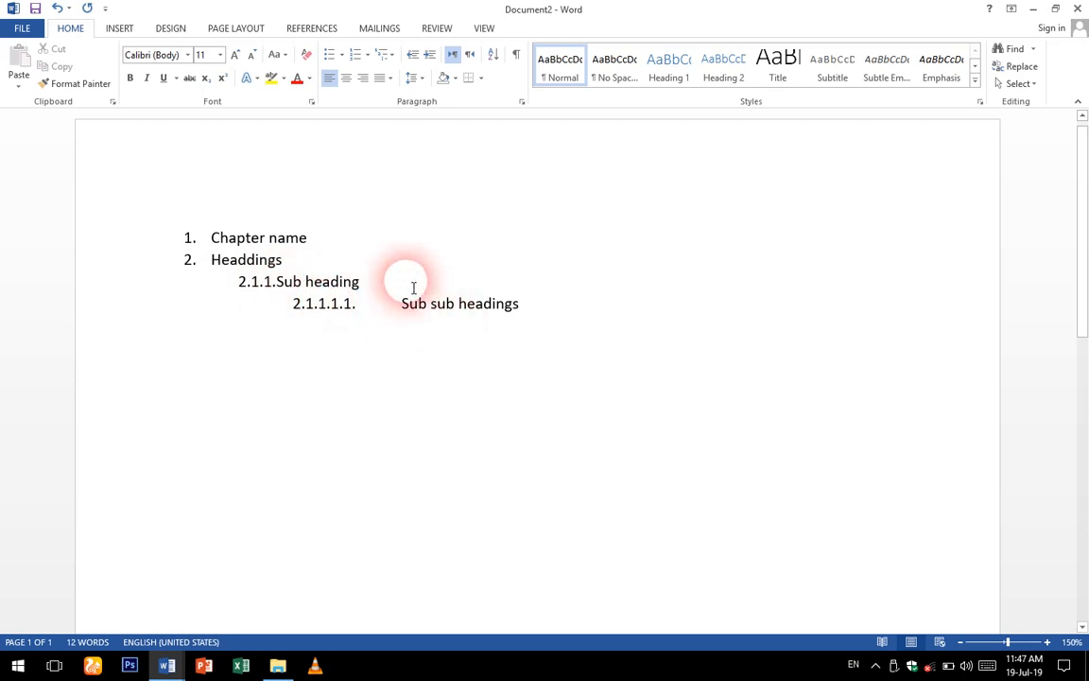
Remove the list number from the "Chapter name" line
click(378, 243)
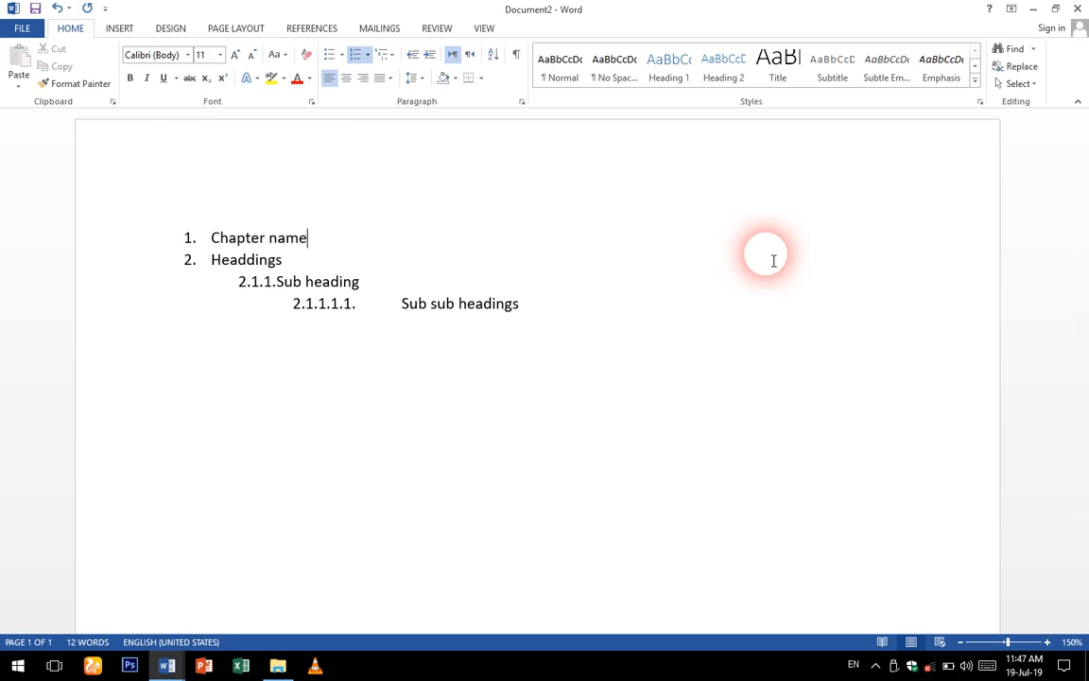
key(Left)
key(Left)
key(Left)
key(Left)
key(Left)
key(Left)
key(Left)
key(Left)
key(Left)
key(Left)
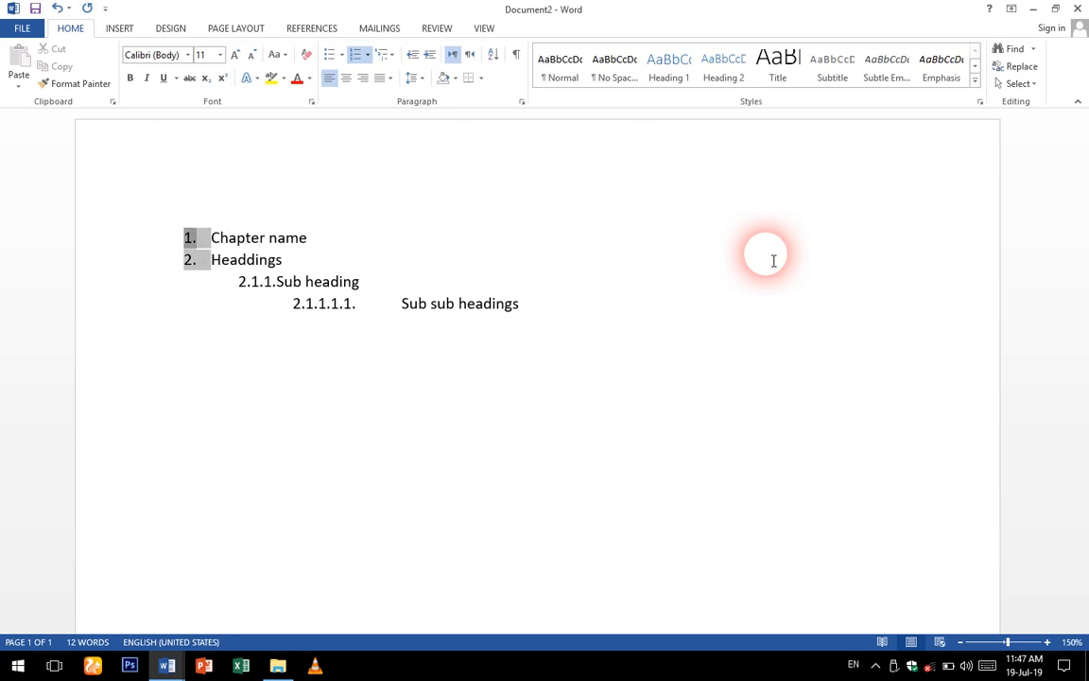
key(BackSpace)
Insert empty lines above "Chapter name" and enter the title "Table of contents" on the first line, followed by a new line
key(Return)
key(Return)
key(Return)
key(Up)
key(Up)
key(Up)
text(Table)
text( of coneten)
key(BackSpace)
key(BackSpace)
text(n)
key(BackSpace)
key(BackSpace)
key(BackSpace)
text(t)
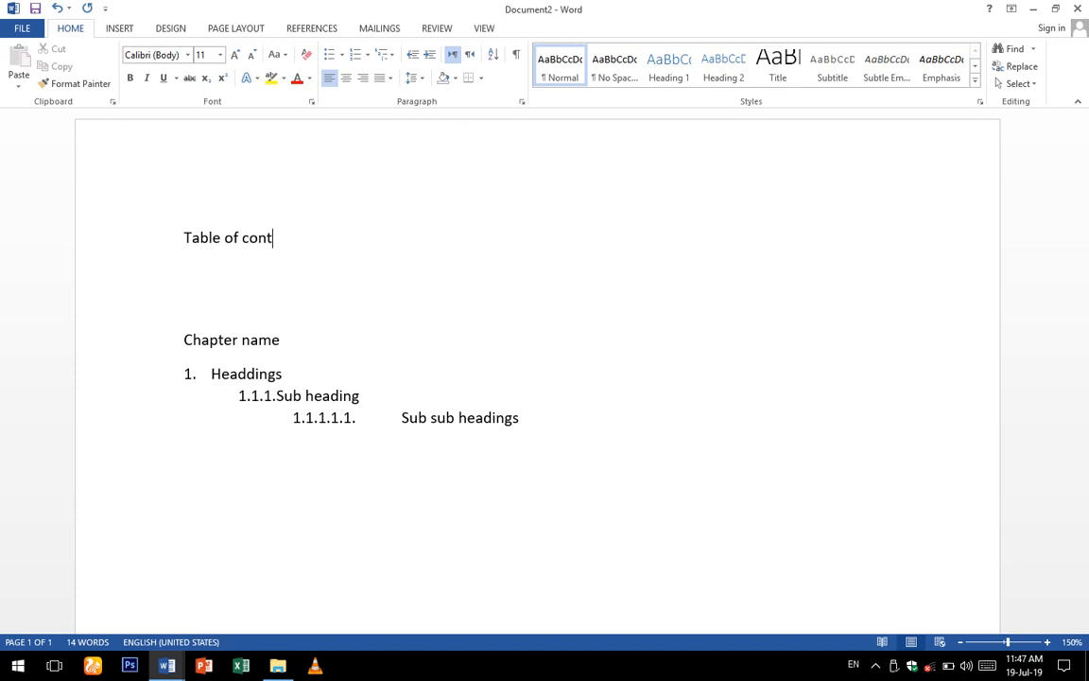
key(BackSpace)
text(tents)
key(Return)
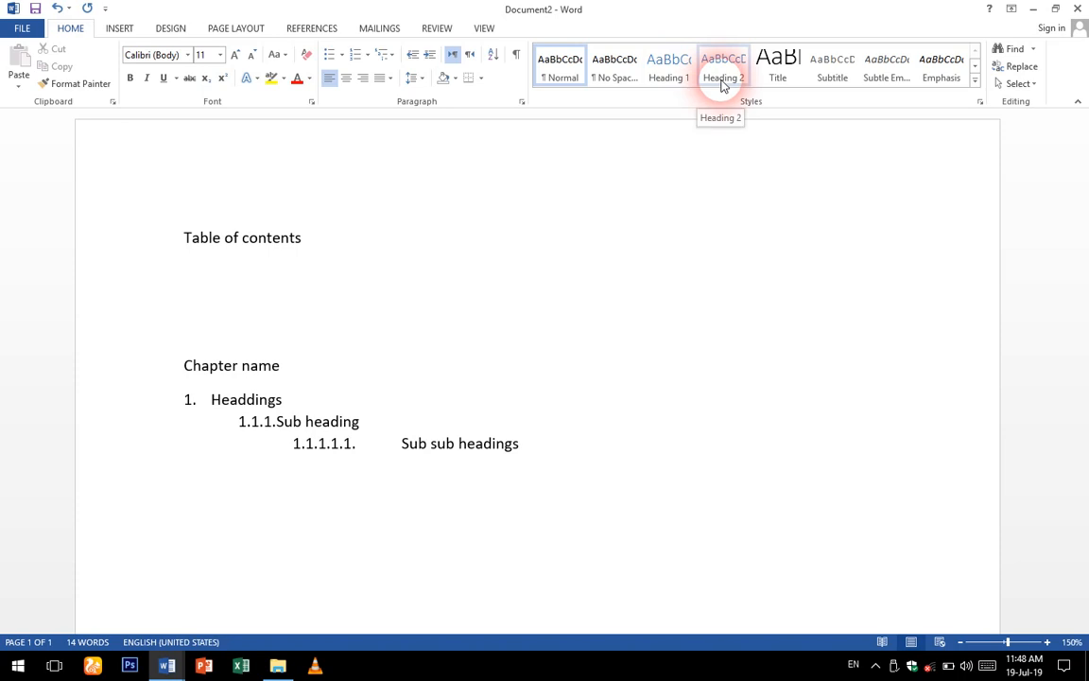
Look through the style gallery and apply the Heading 2 style to the empty line directly below "Table of contents"
click(977, 68)
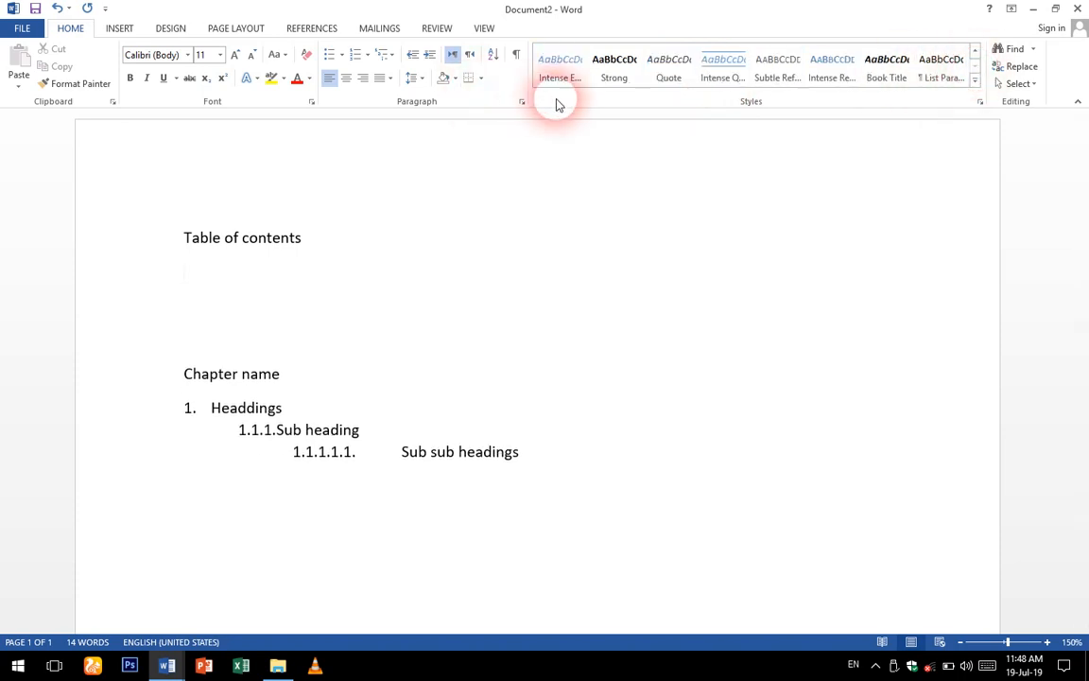
click(975, 80)
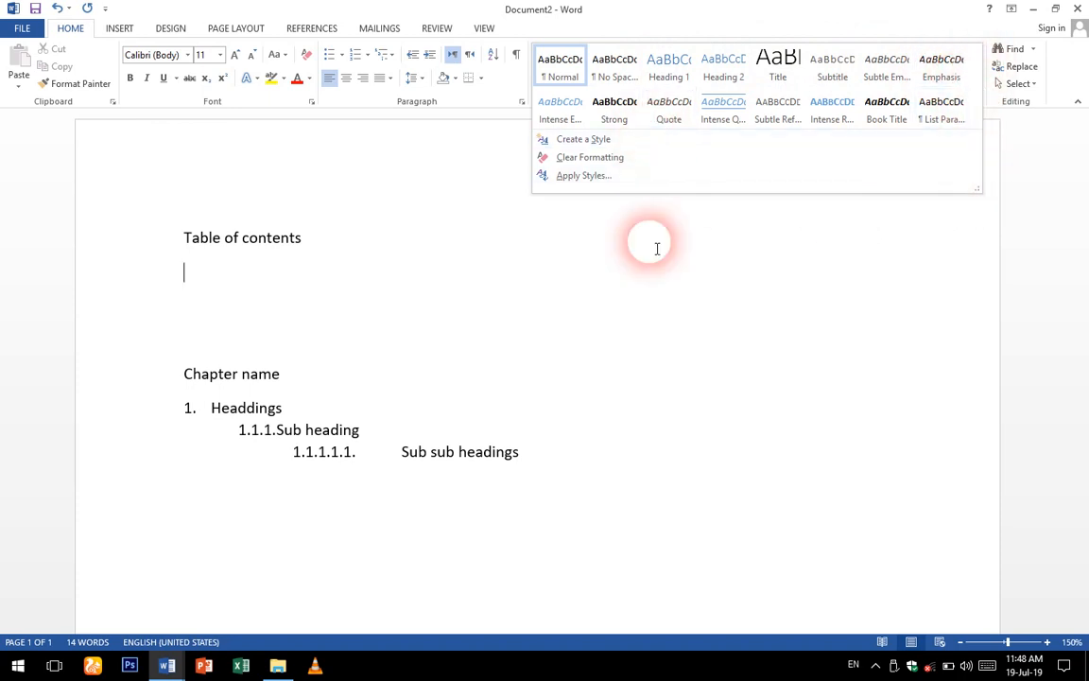
click(605, 264)
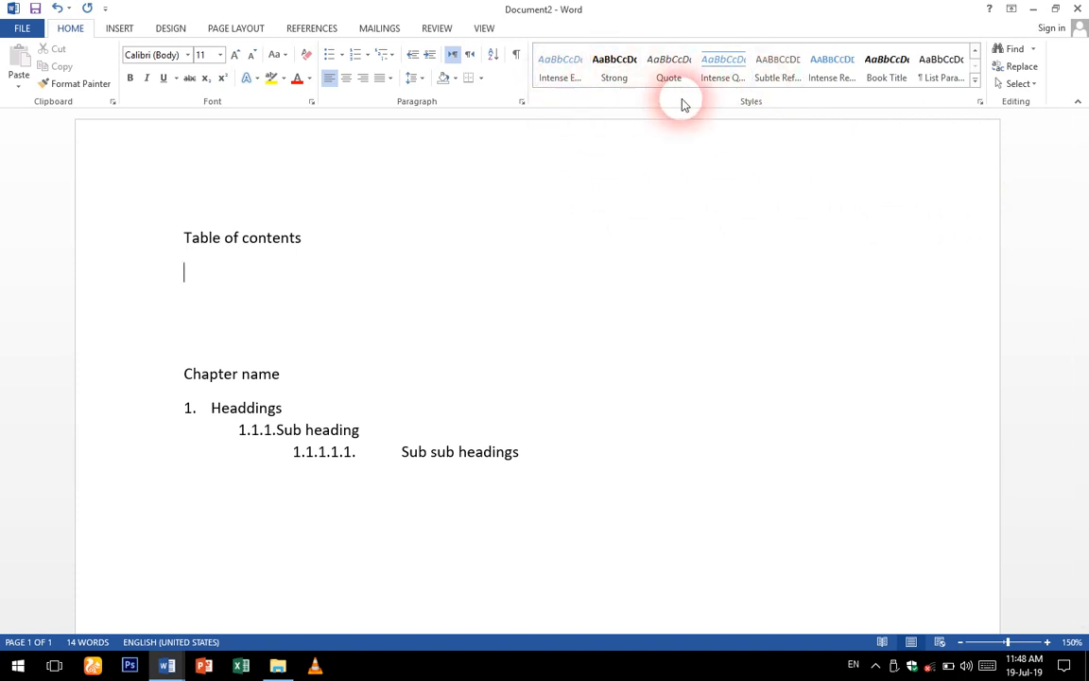
click(975, 55)
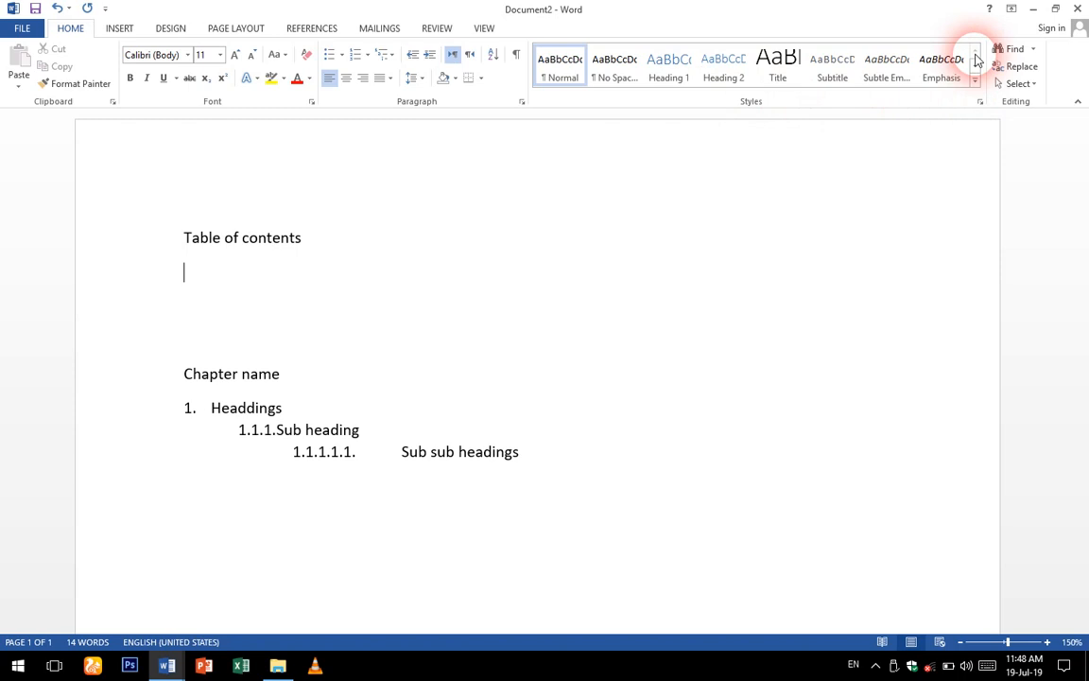
click(777, 75)
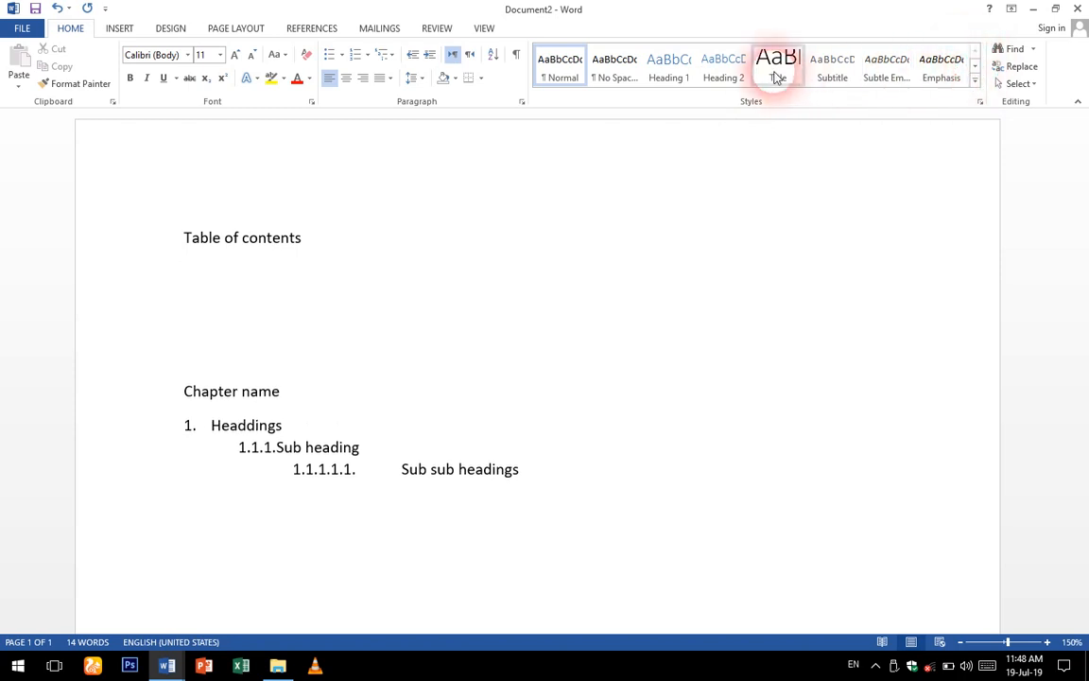
right_click(732, 81)
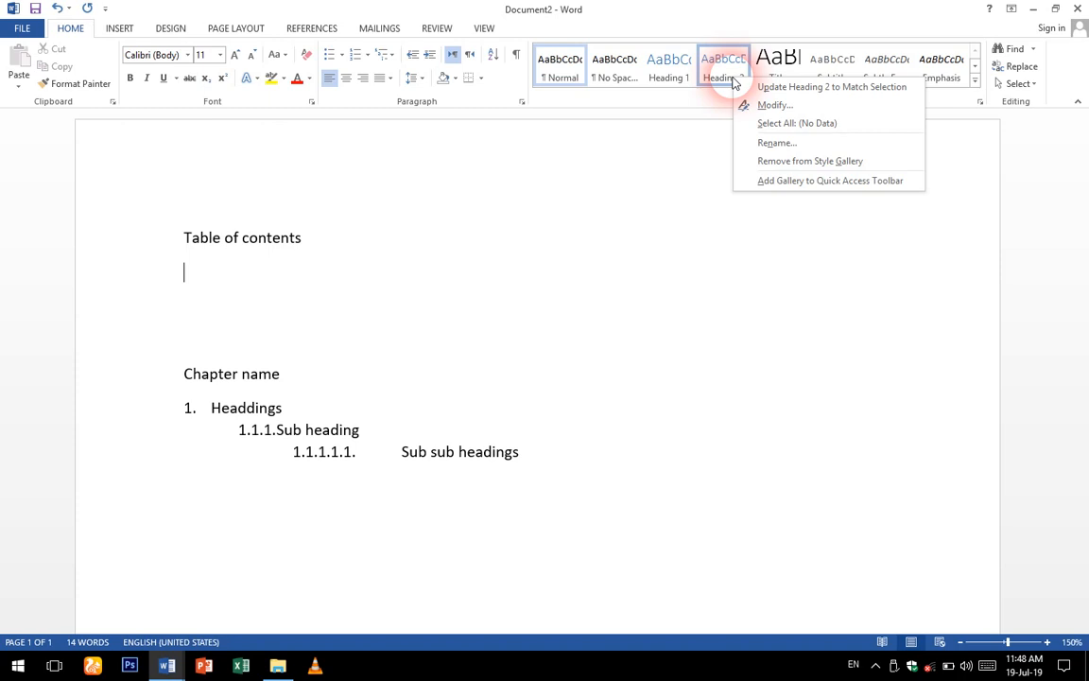
click(666, 68)
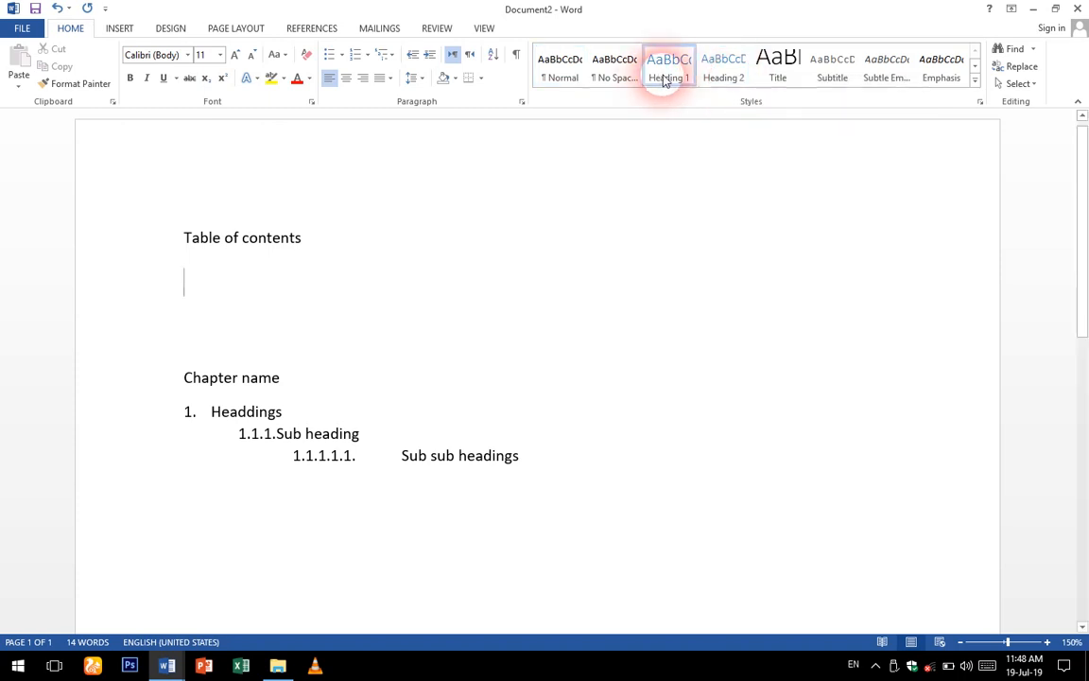
click(728, 76)
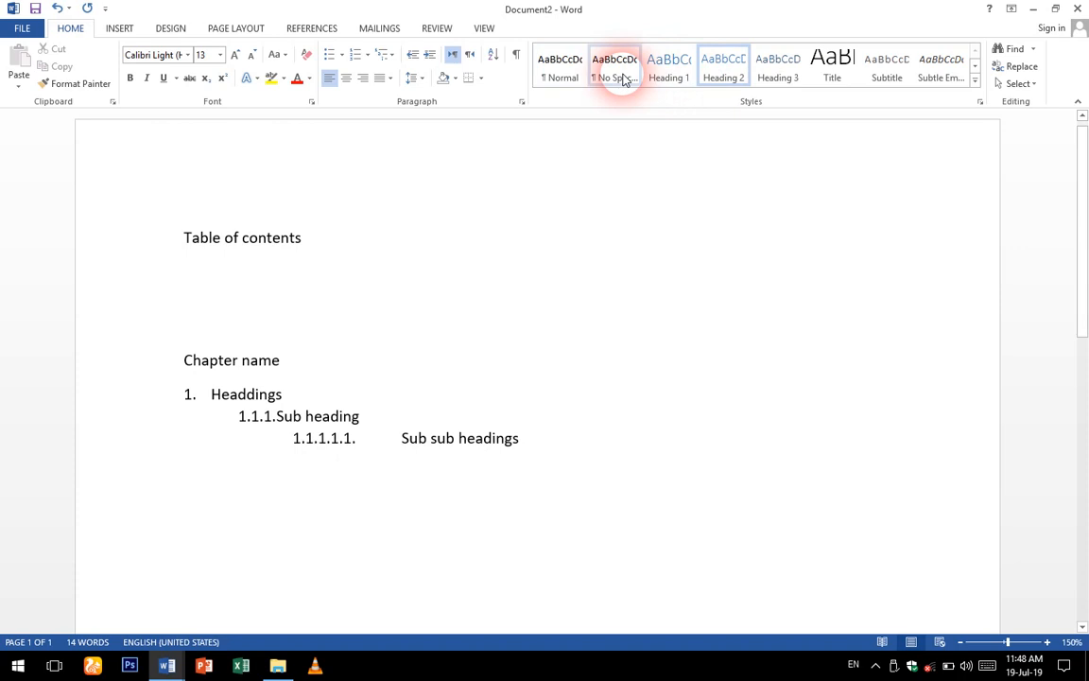
click(623, 79)
click(727, 74)
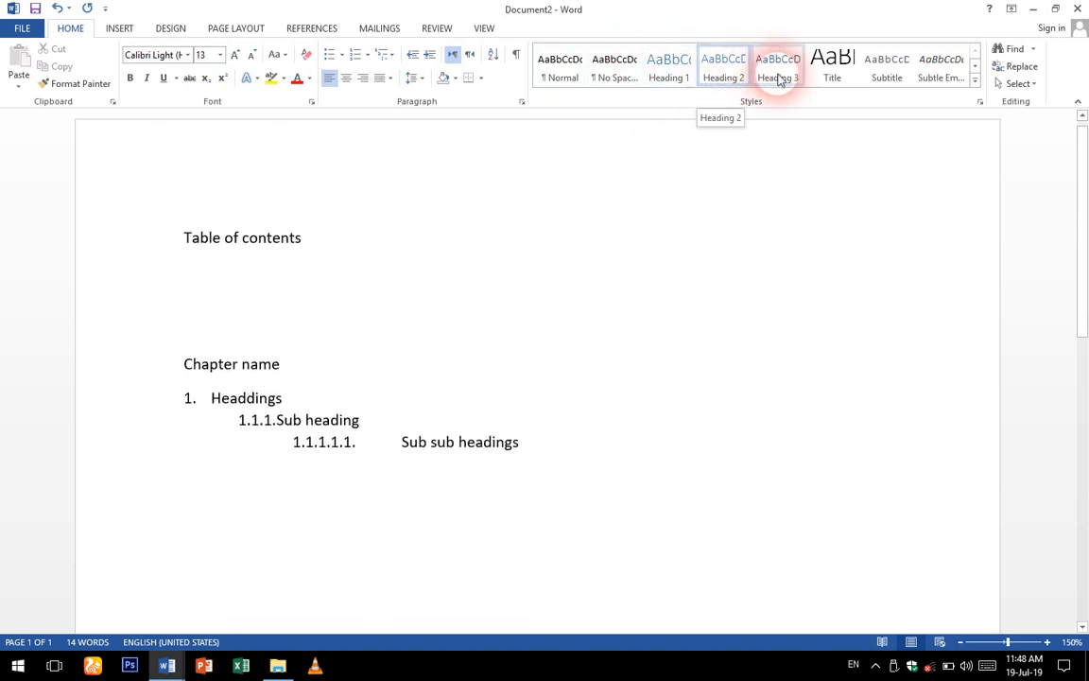
click(780, 182)
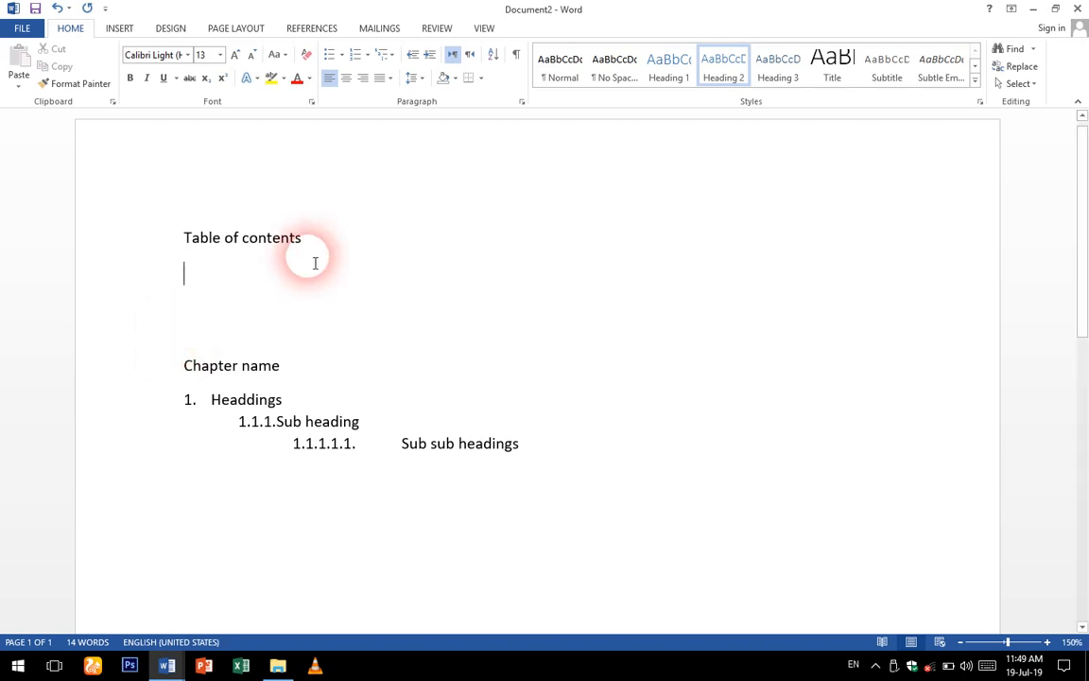
Insert a page break at the empty line just above "Chapter name"
click(223, 342)
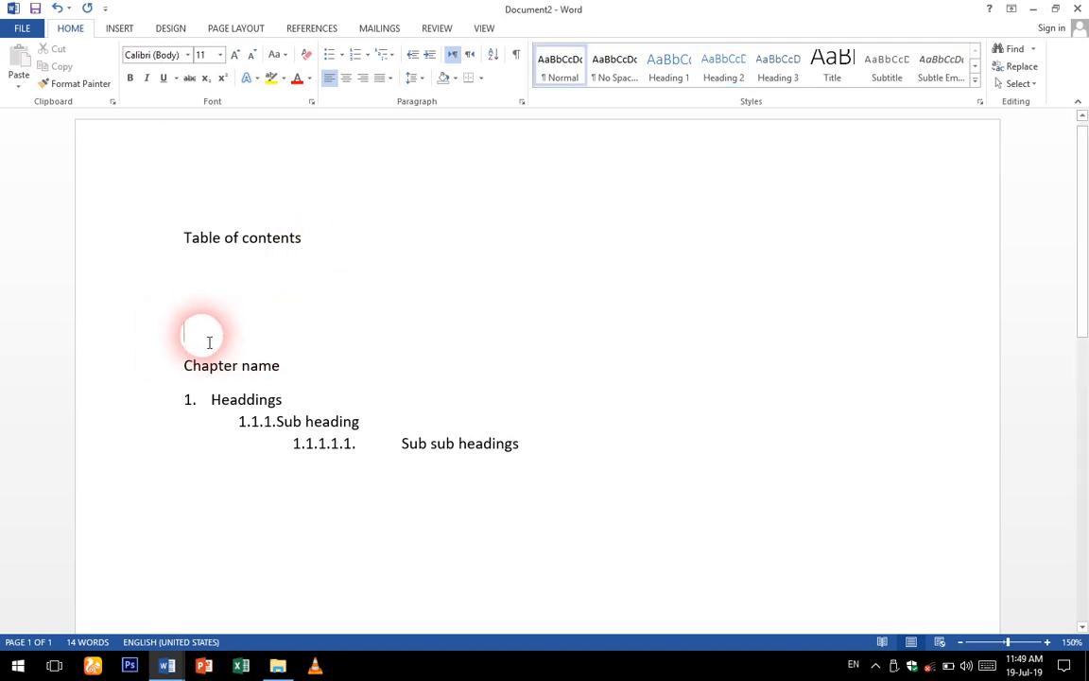
click(123, 30)
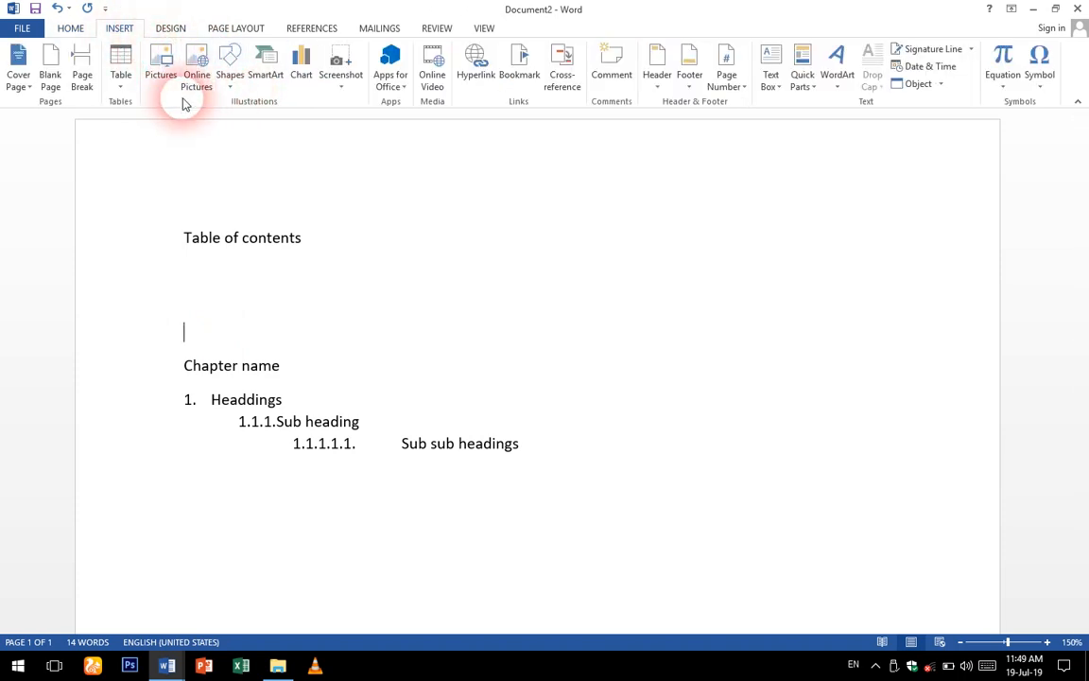
click(83, 81)
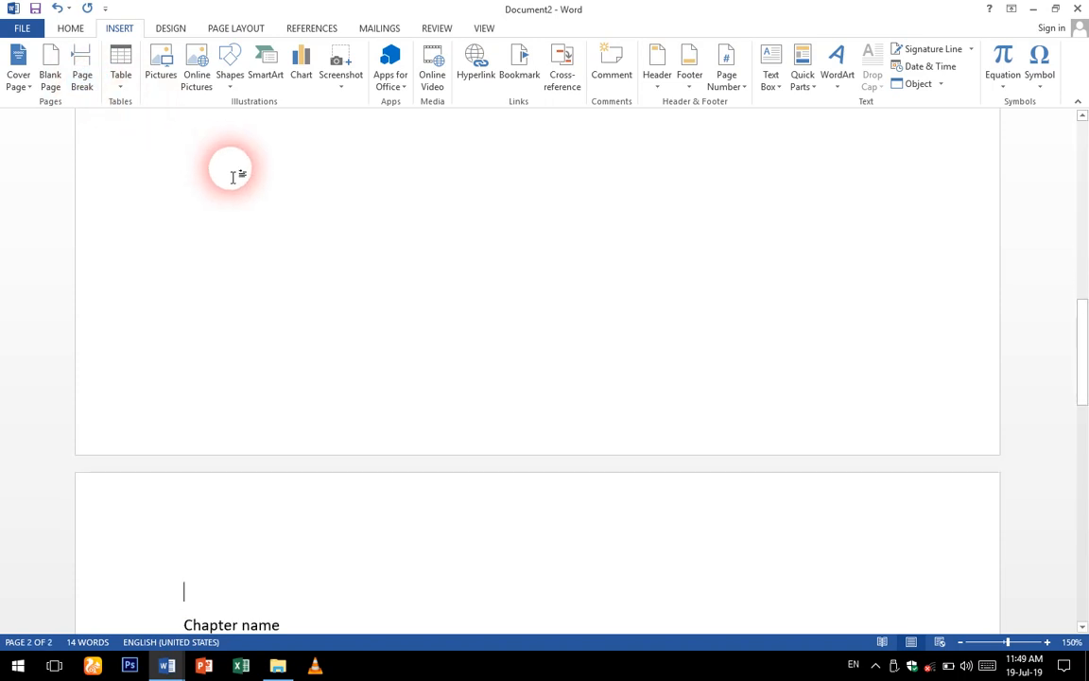
Delete the empty line and the "Chapter name" line at the start of the second page
key(Delete)
key(Delete)
key(Delete)
key(Delete)
key(Delete)
key(Delete)
key(Delete)
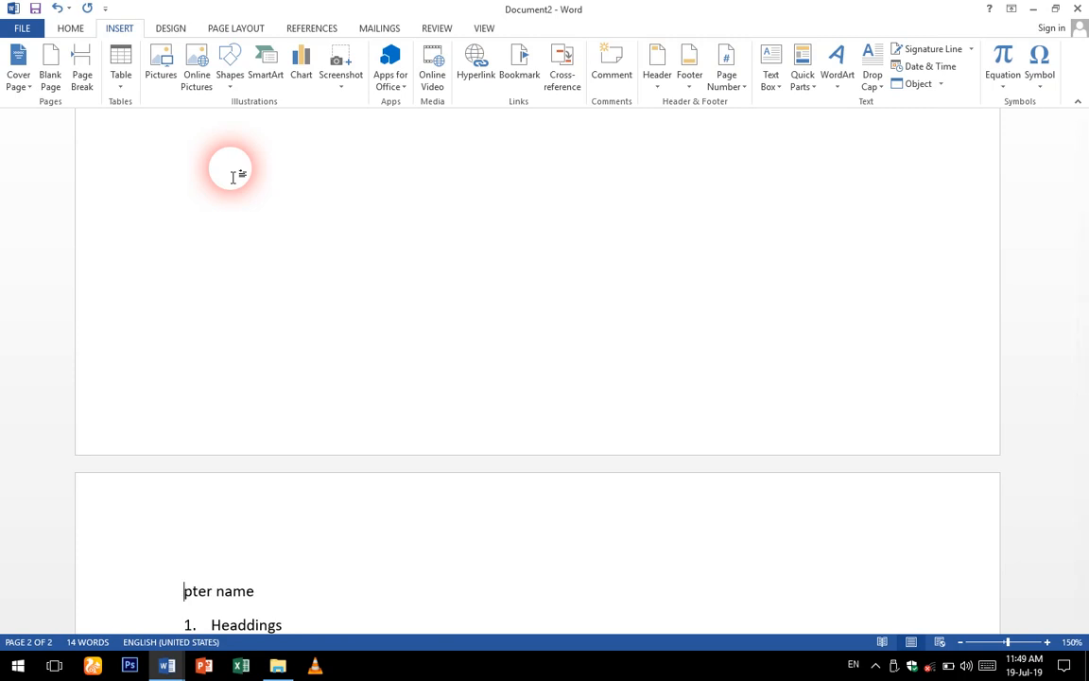
key(Delete)
key(Delete)
key(Delete)
key(Delete)
key(Delete)
key(Delete)
key(Delete)
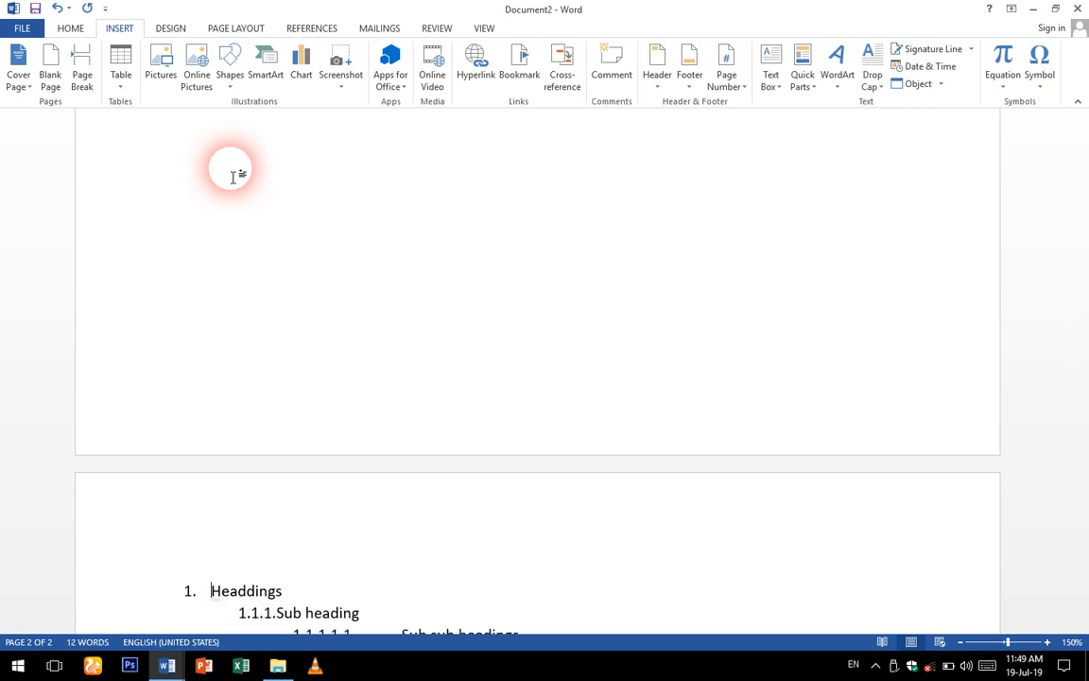
Remove the list number from the "Headdings" line and insert "Introiduction" in front of its text
key(BackSpace)
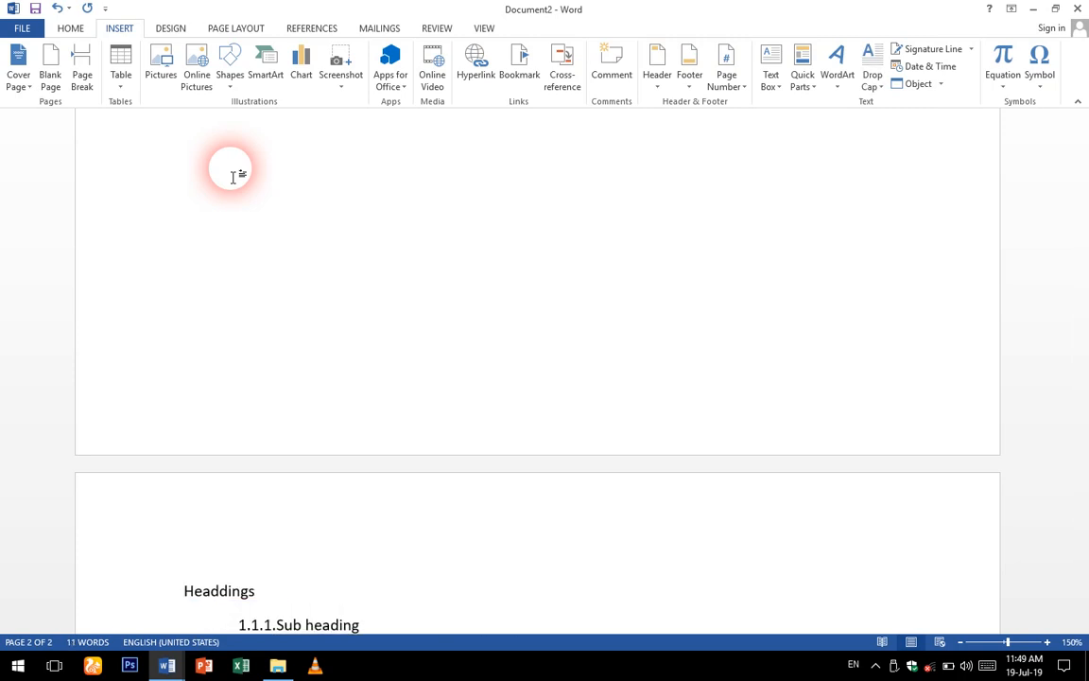
text(Introiductio)
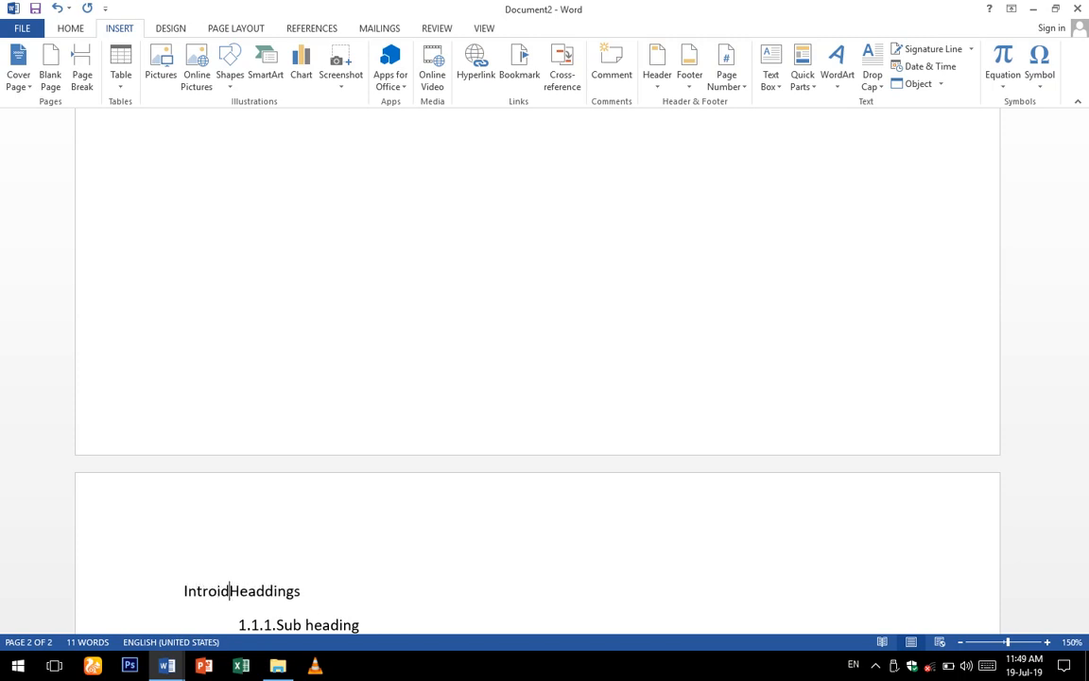
text(n)
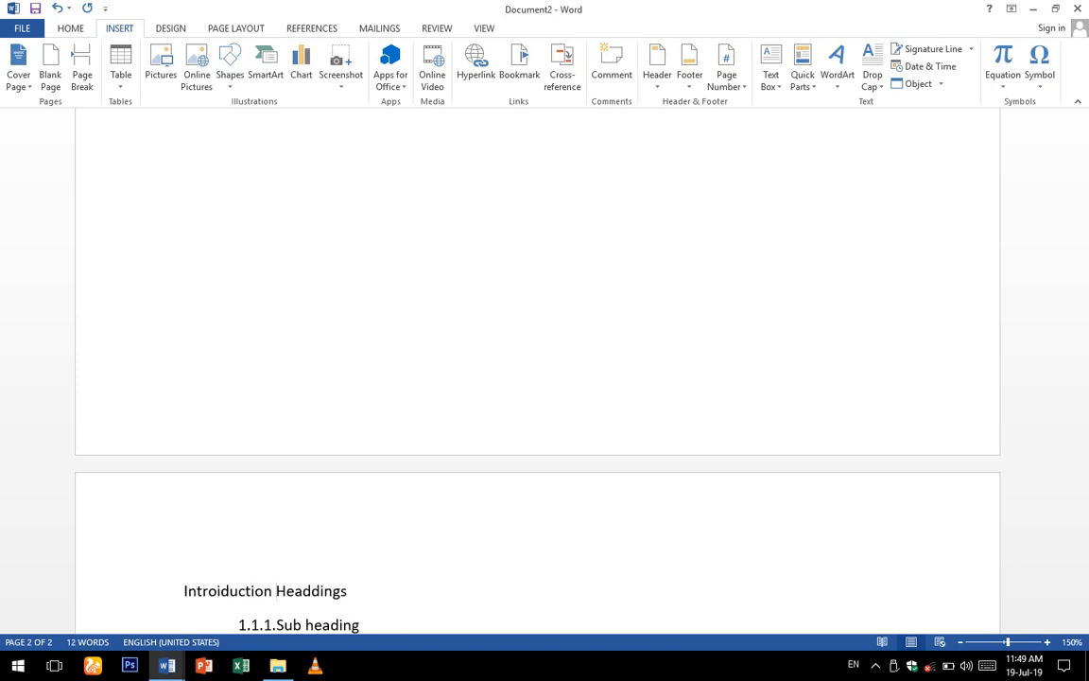
Delete the word "Headdings" from the "Introiduction Headdings" line at the start of the second page
key(Delete)
key(Delete)
key(Delete)
key(Delete)
key(Delete)
key(Delete)
key(Delete)
key(Delete)
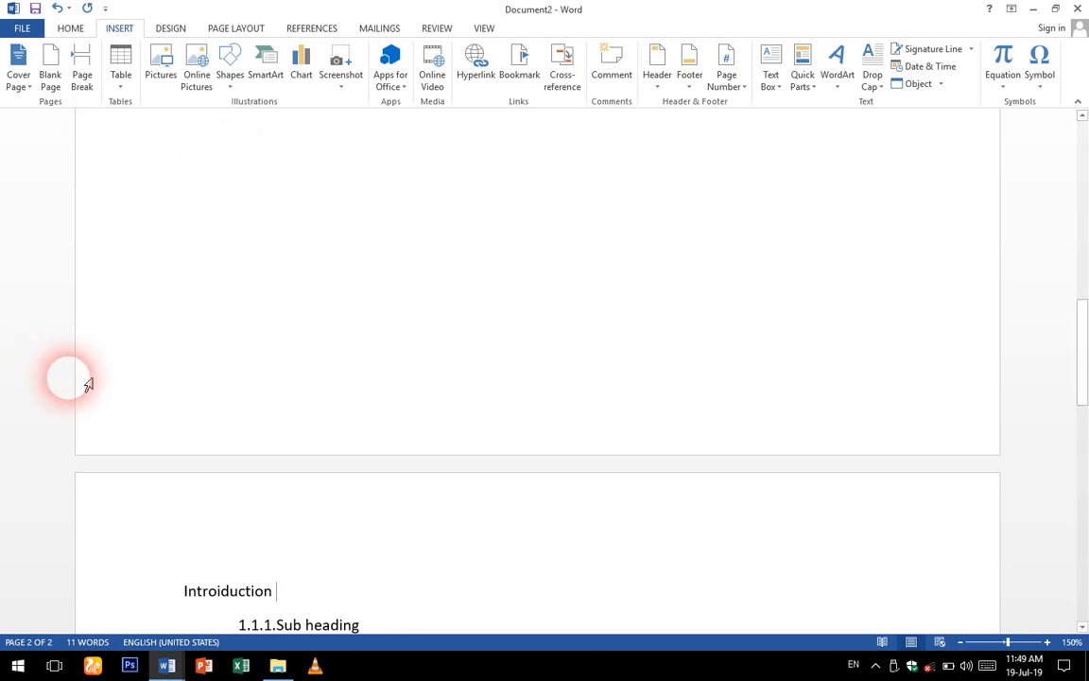
Apply the Heading 1 style to "Introiduction" and add an empty line below it
double_click(245, 593)
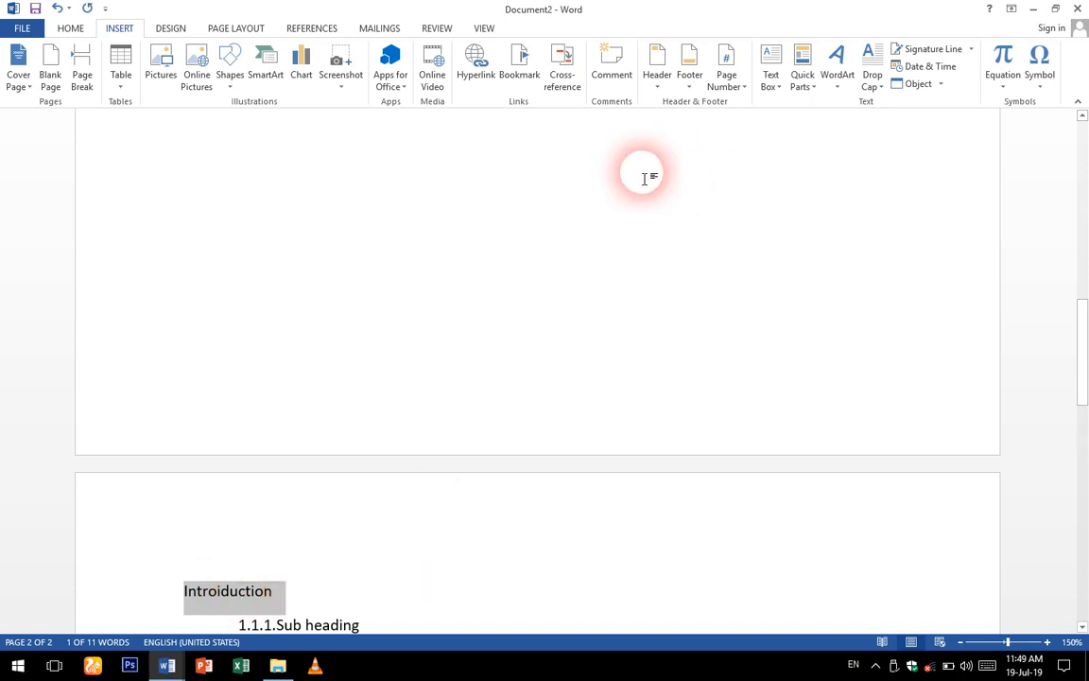
click(72, 28)
click(677, 73)
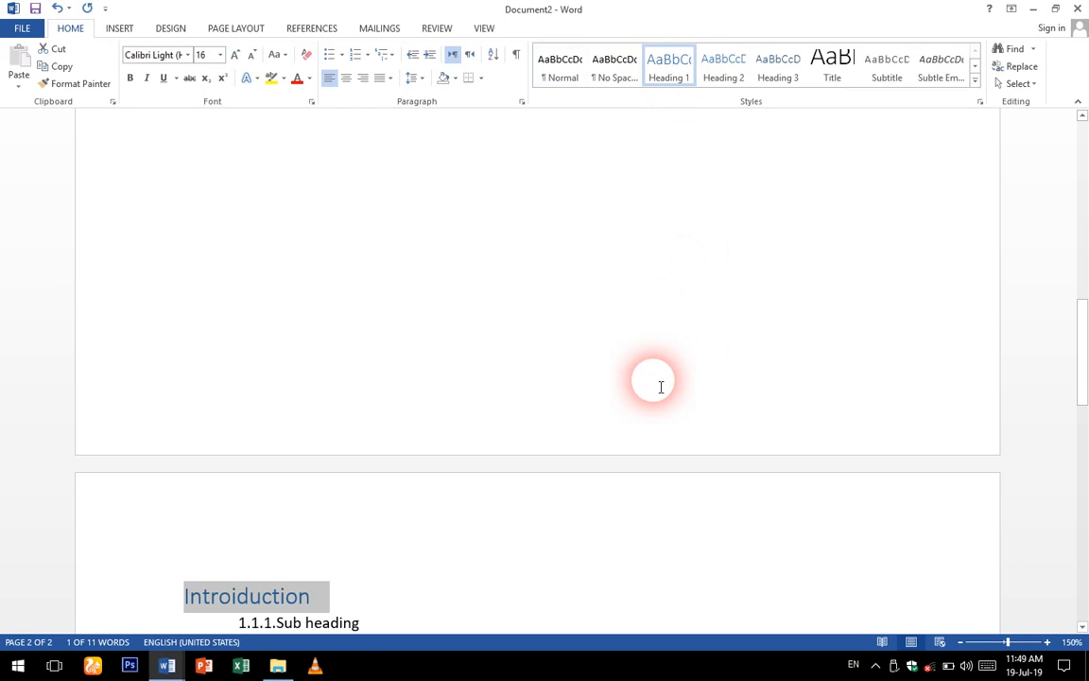
scroll(660, 386, down, 3)
click(382, 436)
key(Return)
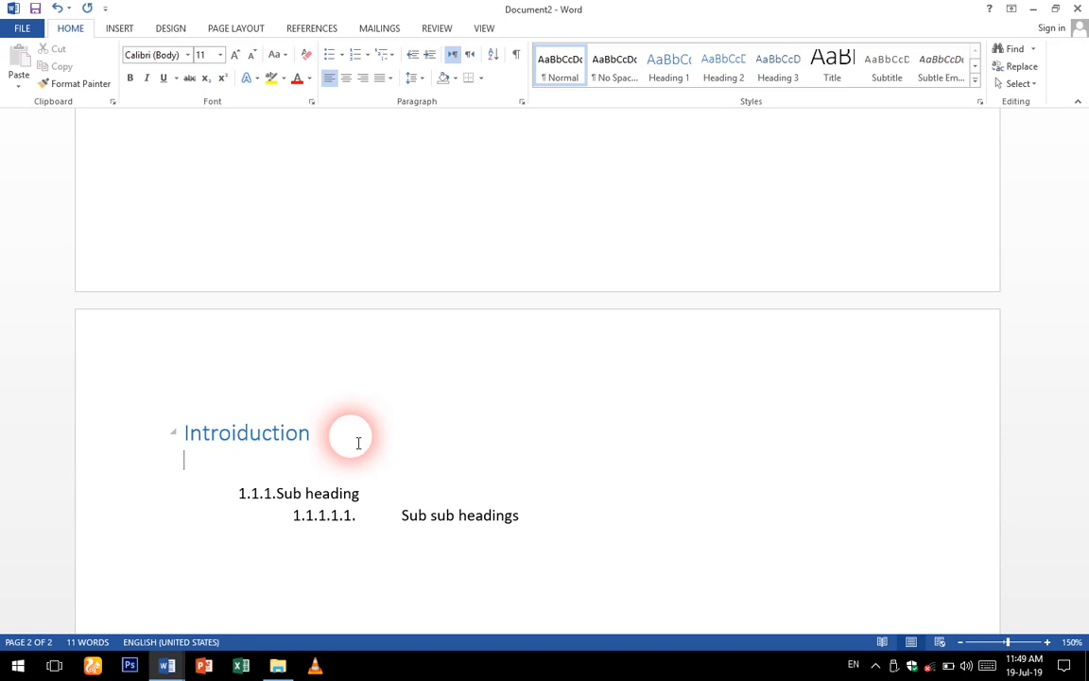
Switch to the "design documents" file and copy the first paragraph under "Introduction of Plan Document"
mouse_move(165, 664)
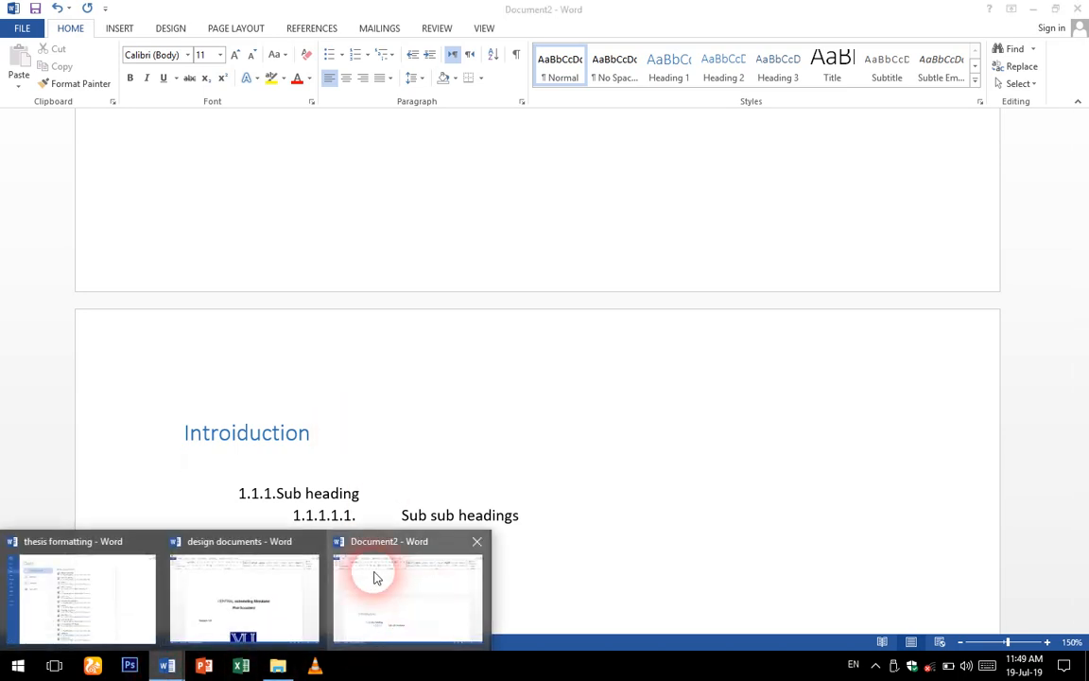
click(315, 594)
scroll(417, 565, down, 15)
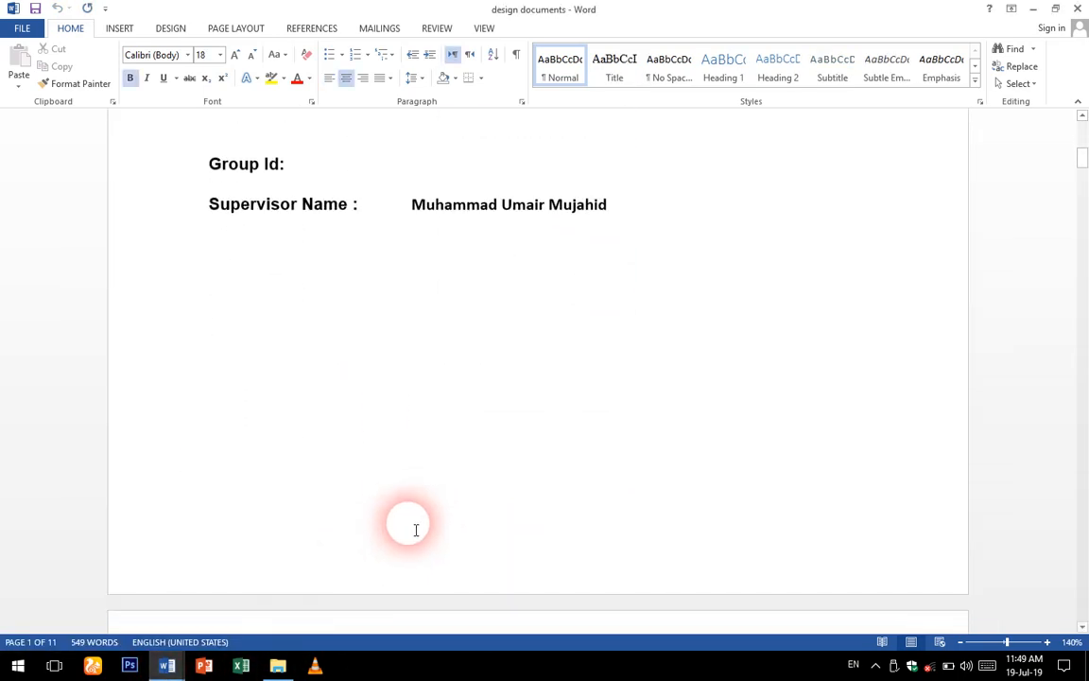
scroll(419, 529, down, 12)
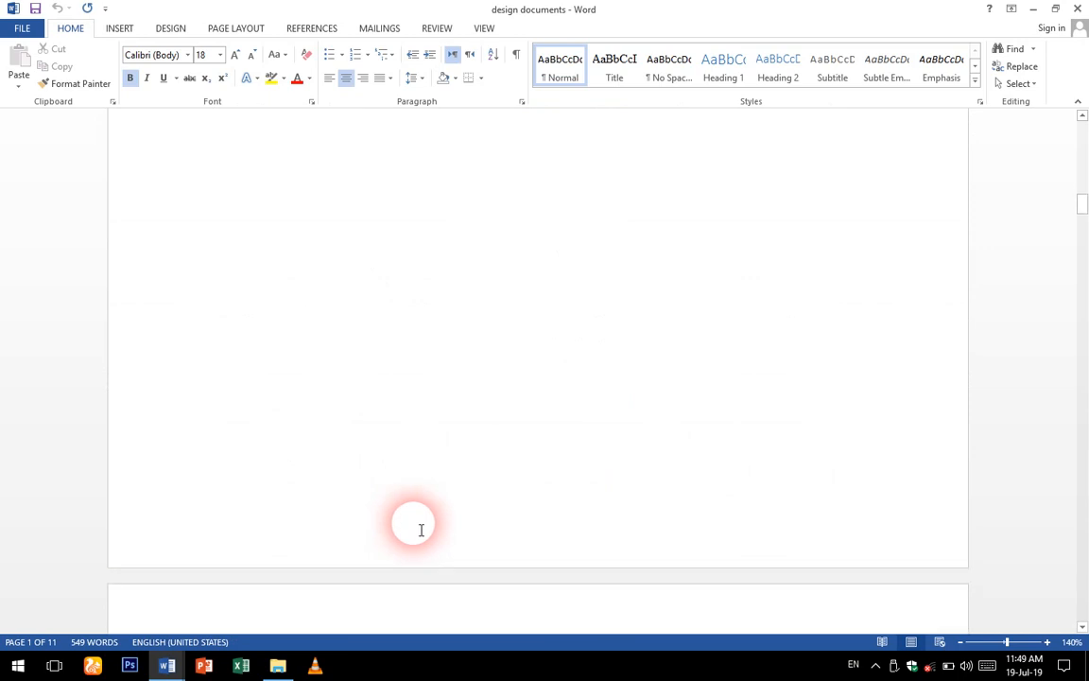
scroll(421, 530, down, 8)
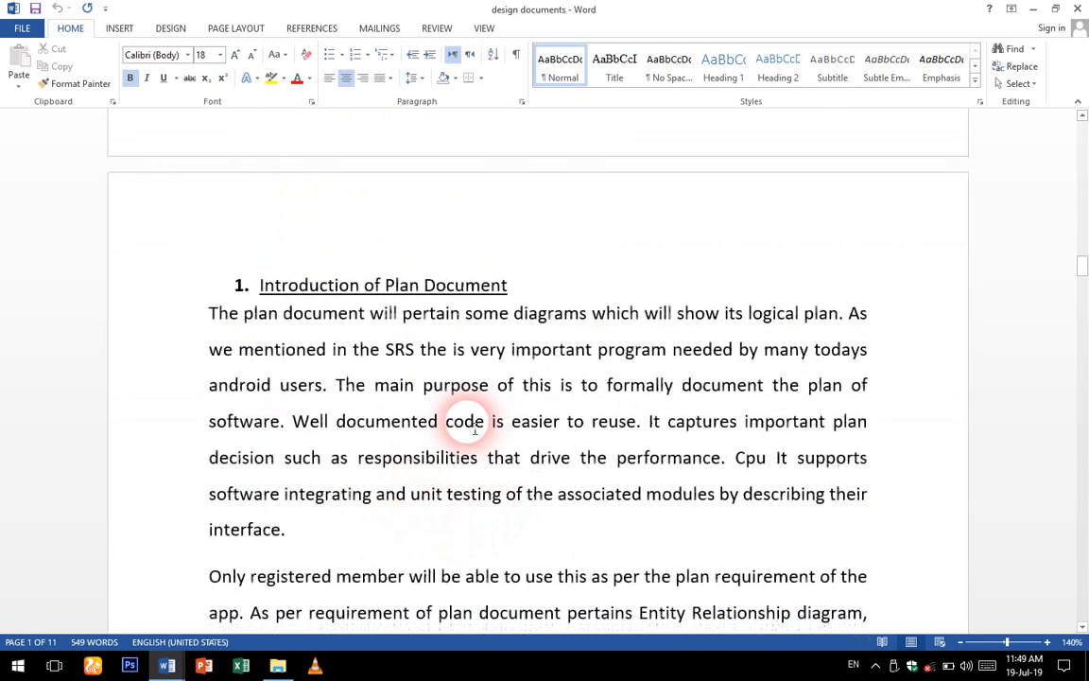
drag(209, 313, 294, 524)
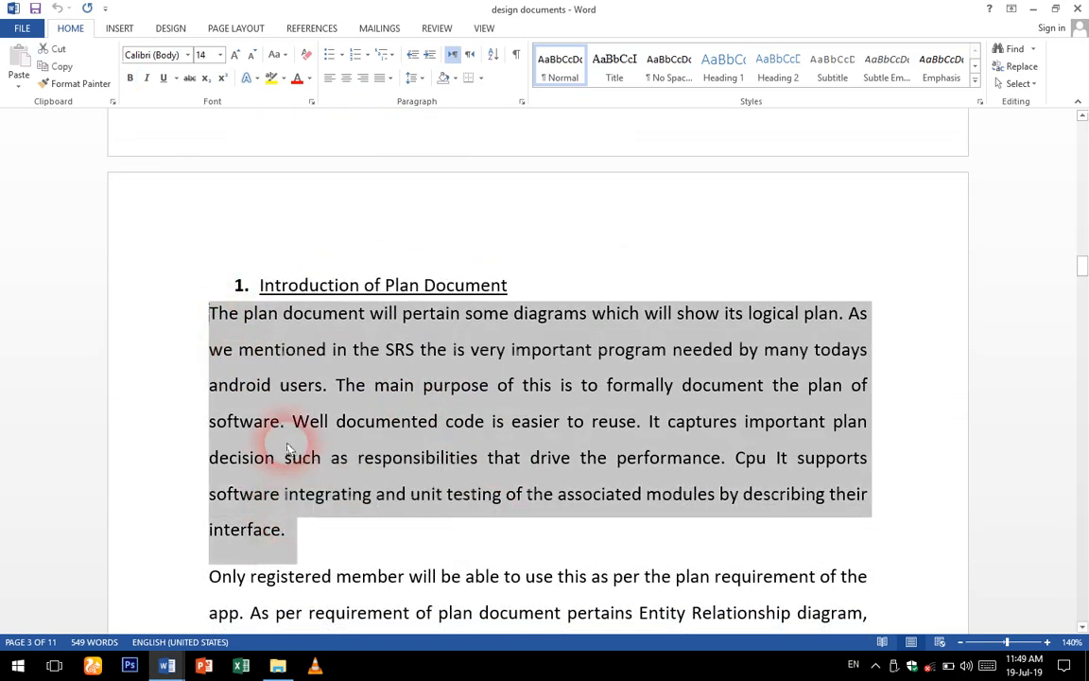
right_click(311, 384)
click(322, 244)
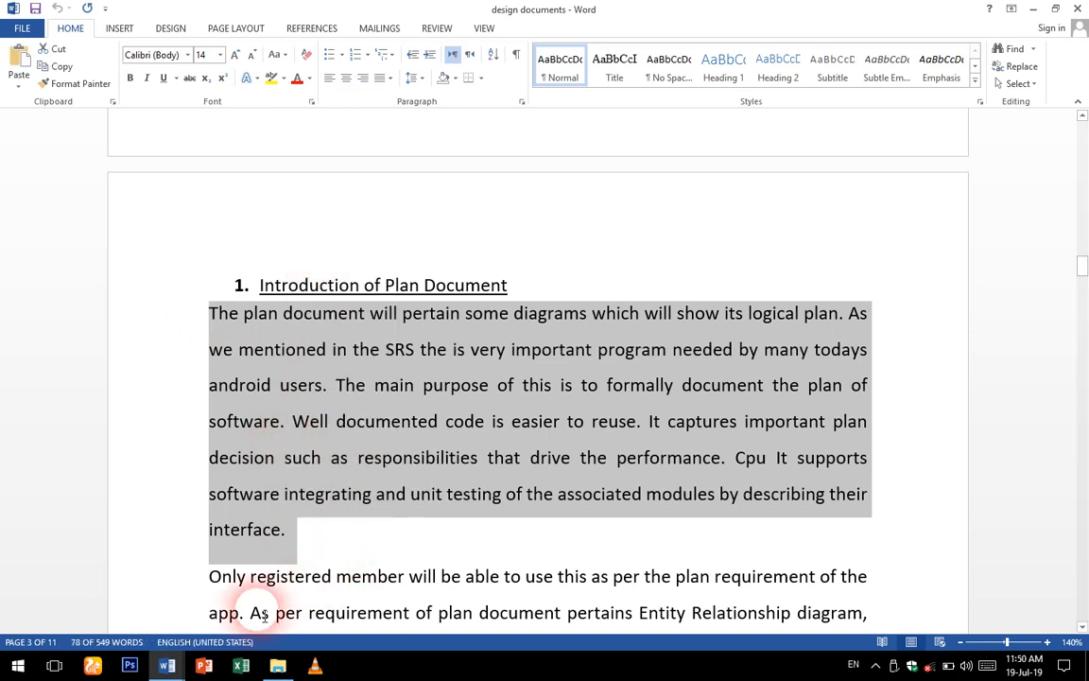
Return to Document2 and paste the copied paragraph with merged formatting on the empty line below "Introiduction"
click(166, 666)
click(416, 595)
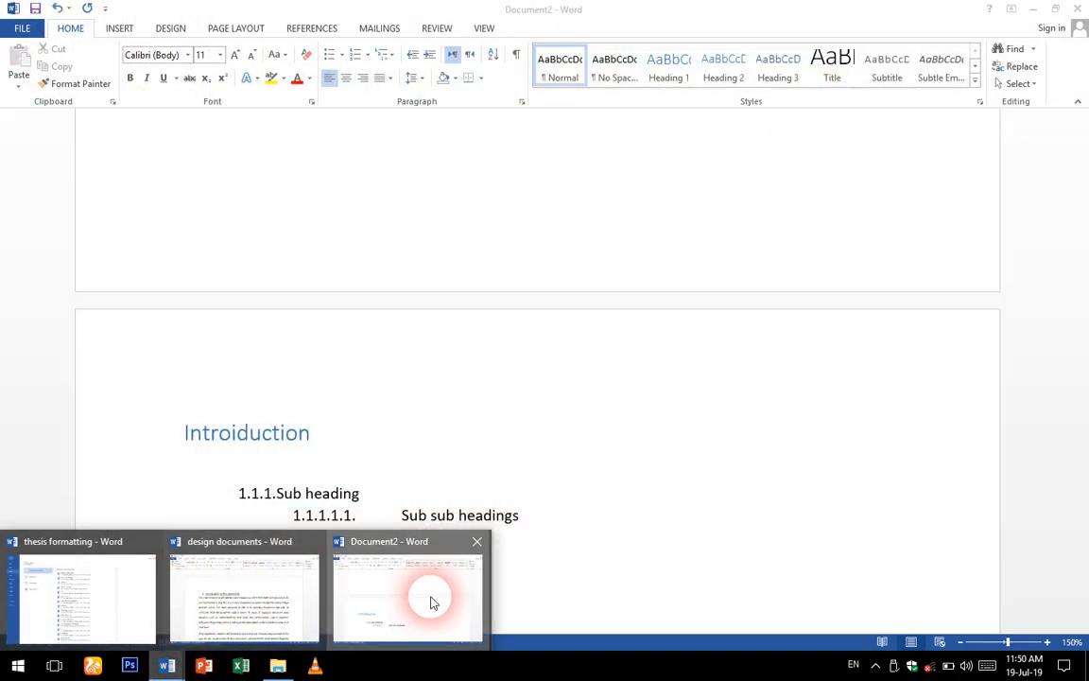
right_click(206, 468)
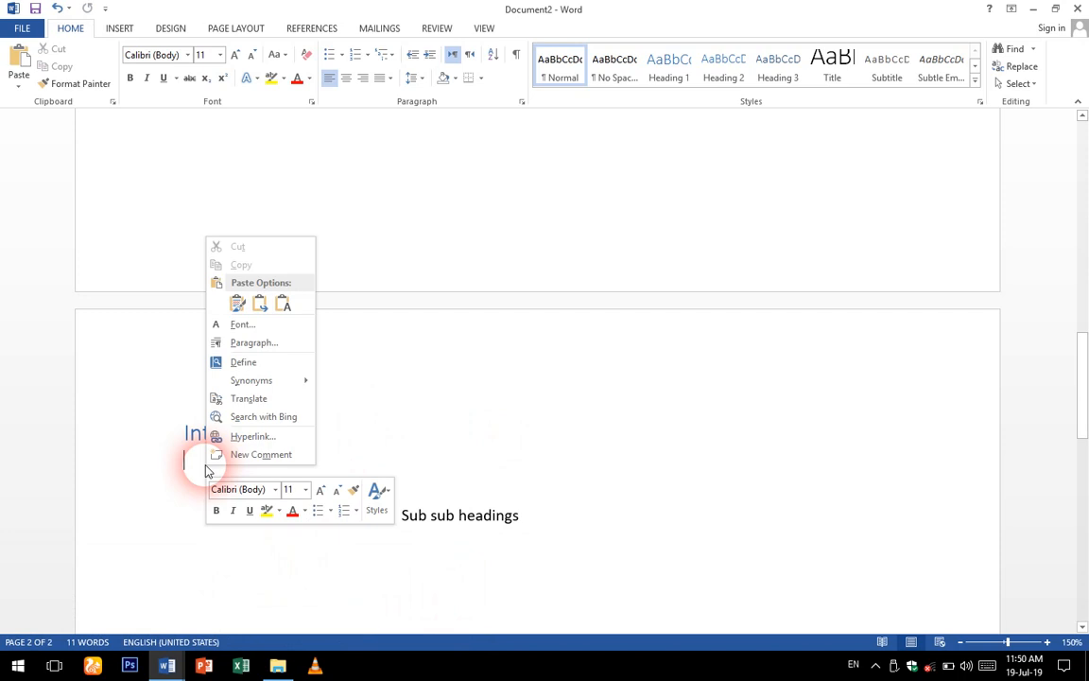
click(260, 306)
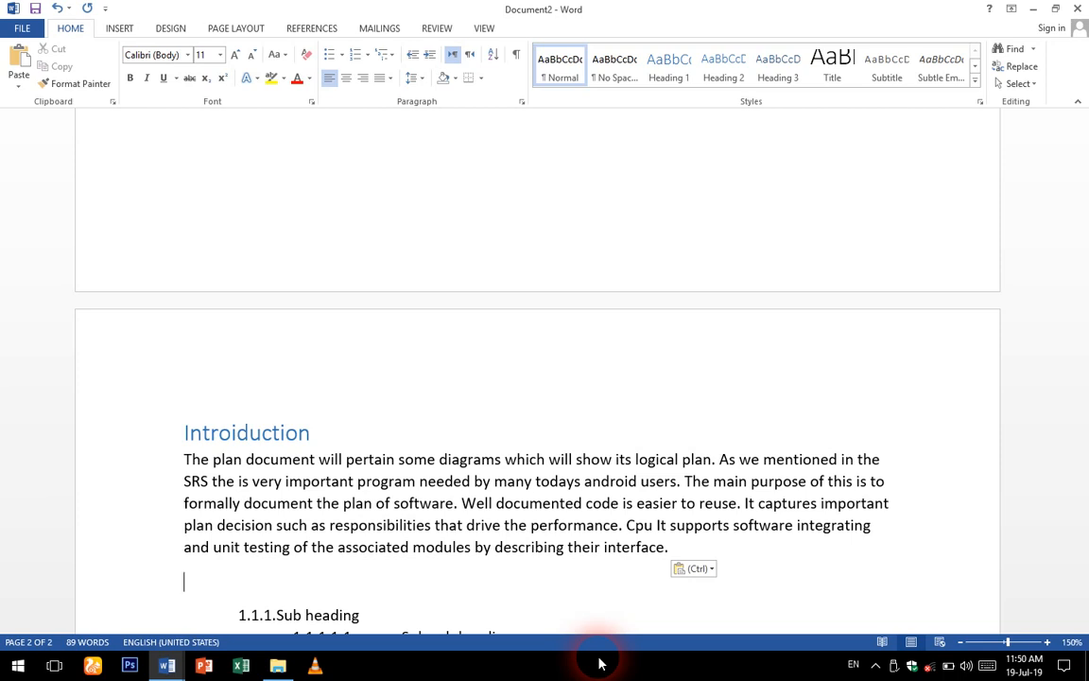
Correct the spelling of the "Introiduction" heading to "Introduction"
right_click(237, 433)
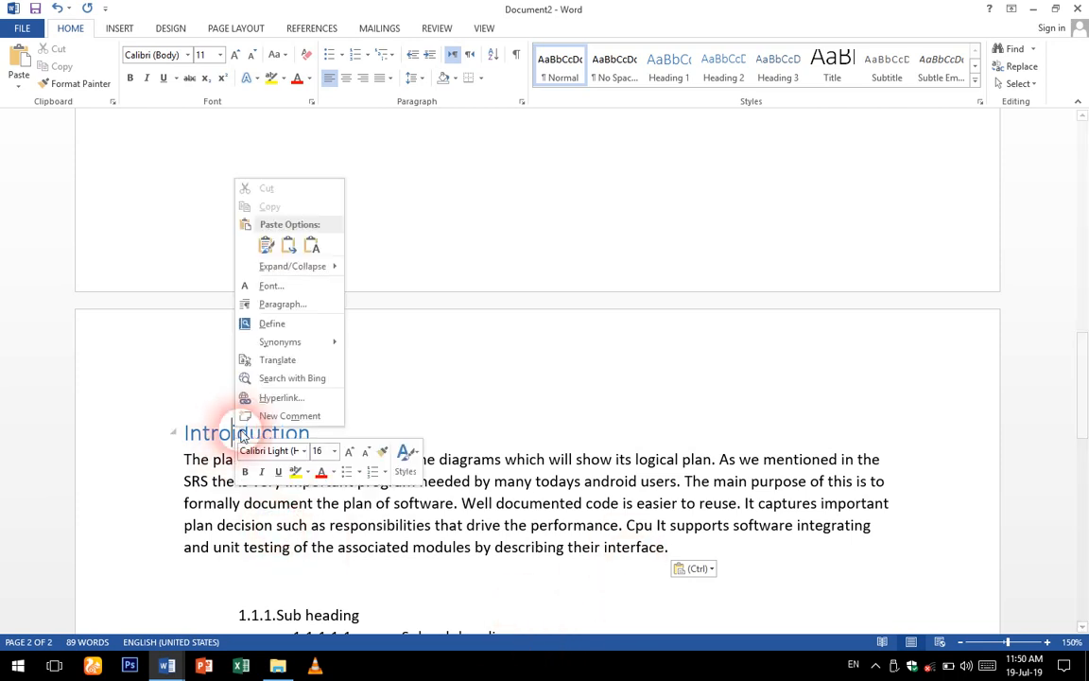
click(244, 432)
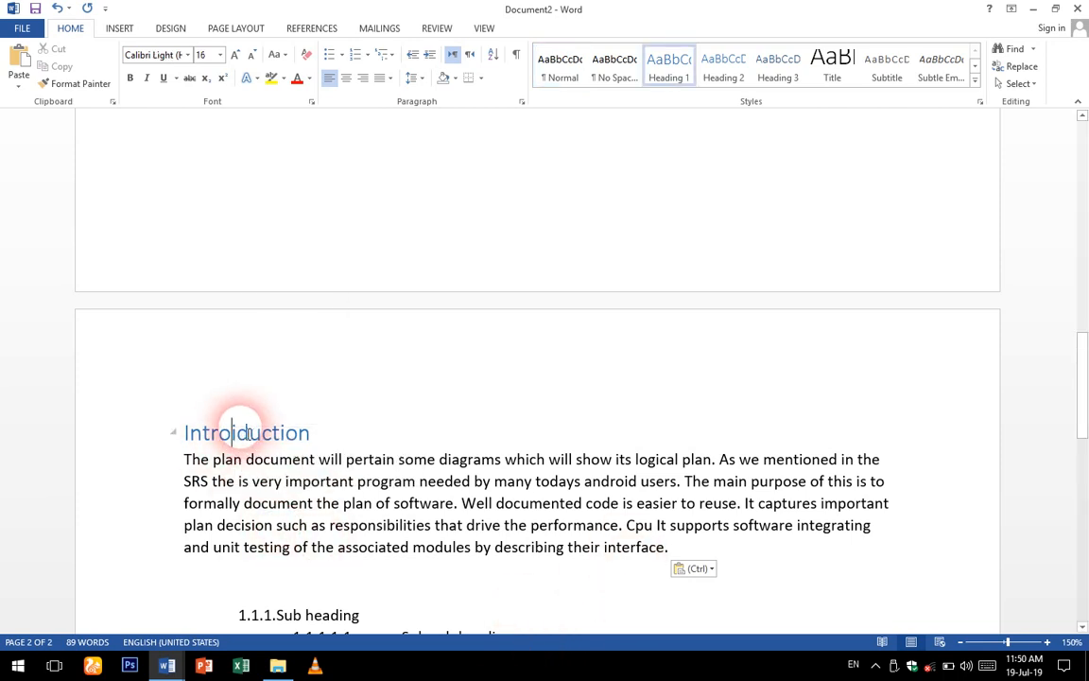
key(BackSpace)
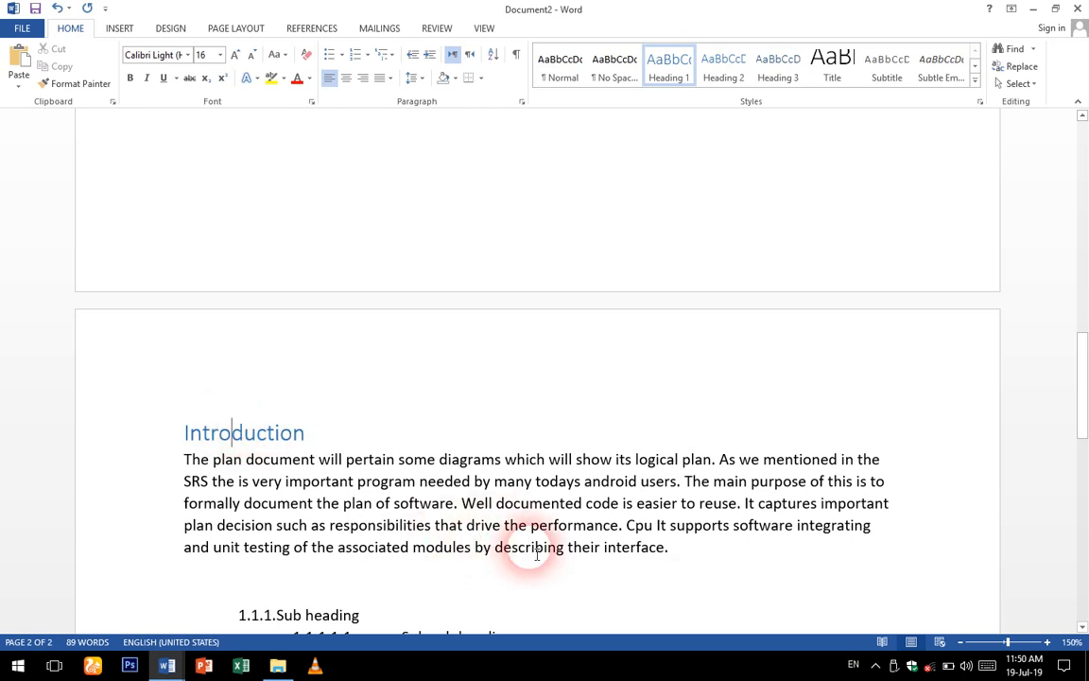
Add a line reading "Design Docuemnt" below the Introduction paragraph
click(693, 561)
key(Return)
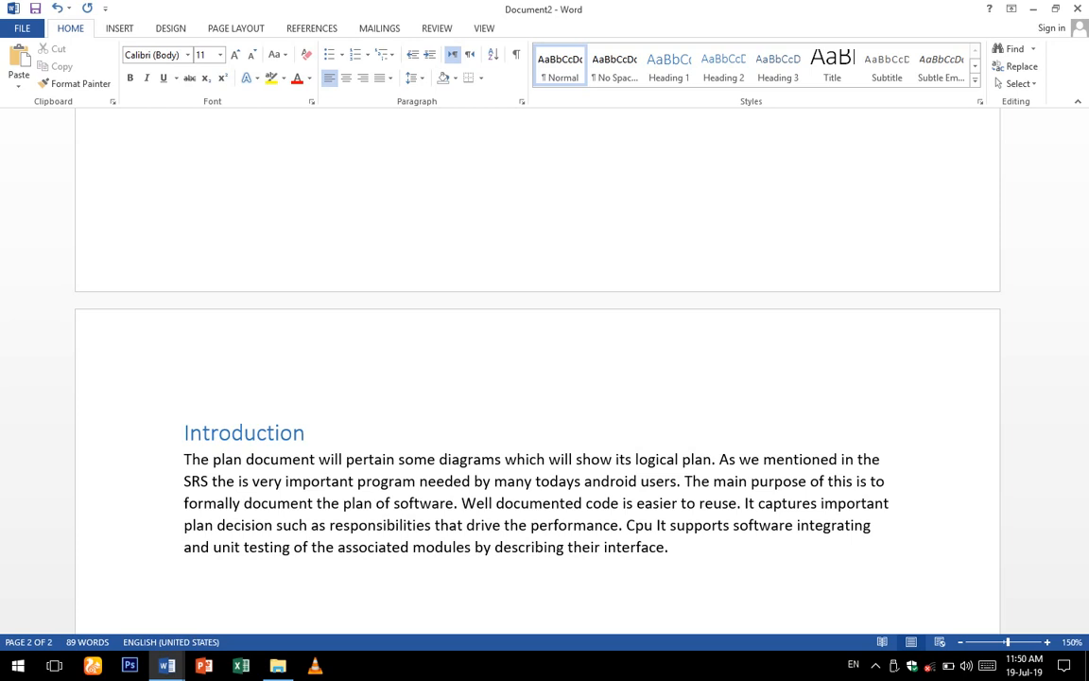
text(Design Docuemnt)
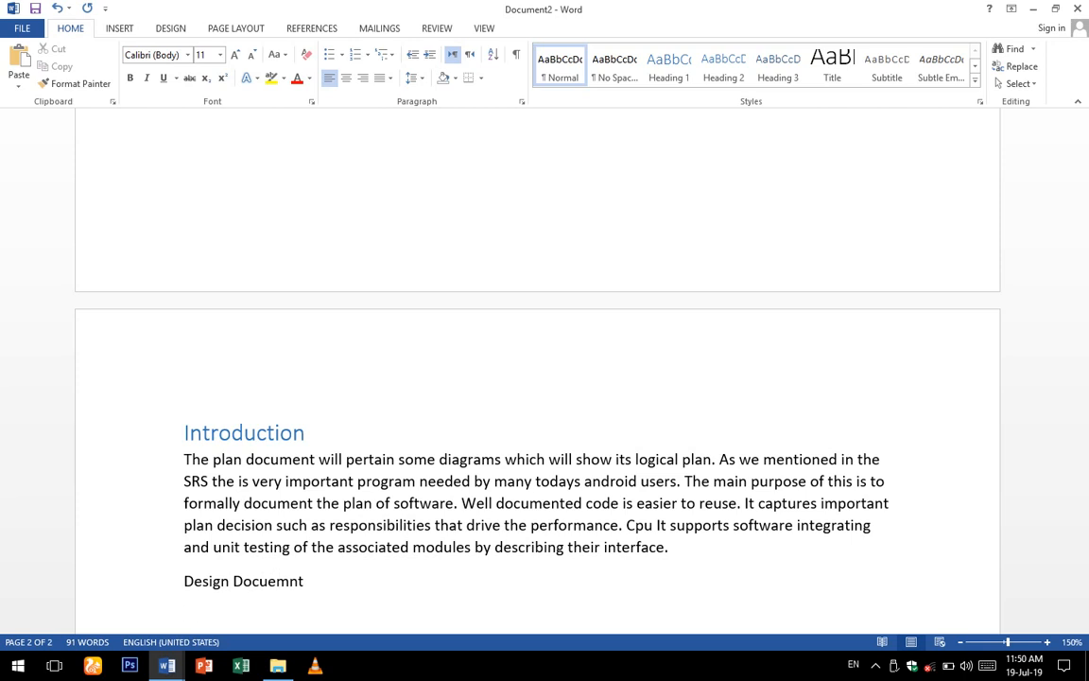
Apply the Heading 2 style to the "Design Docuemnt" line
click(247, 580)
double_click(251, 581)
triple_click(227, 583)
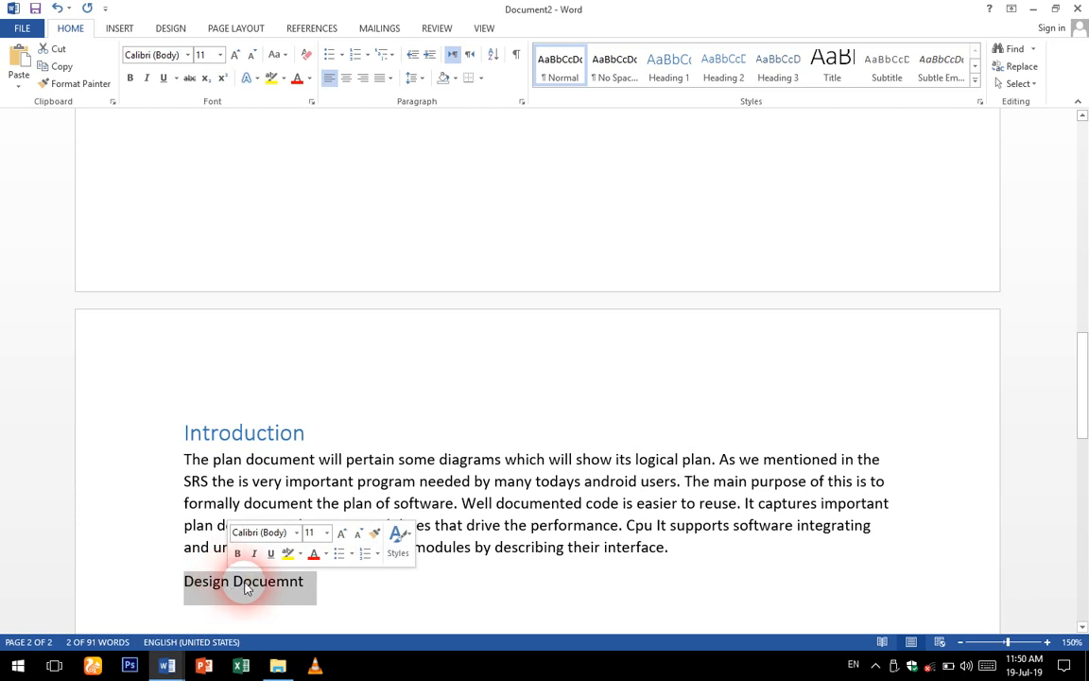
click(726, 78)
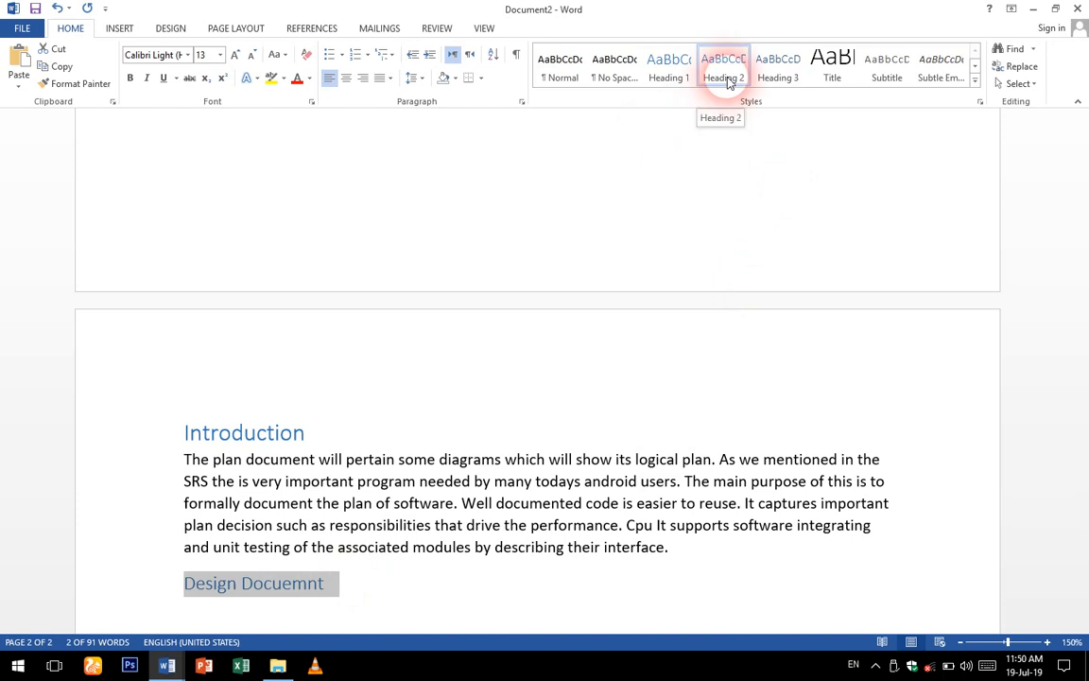
Compare the styles and font sizes of the "Introduction" heading, its body paragraph and the "Design Docuemnt" heading
scroll(510, 425, down, 3)
click(266, 451)
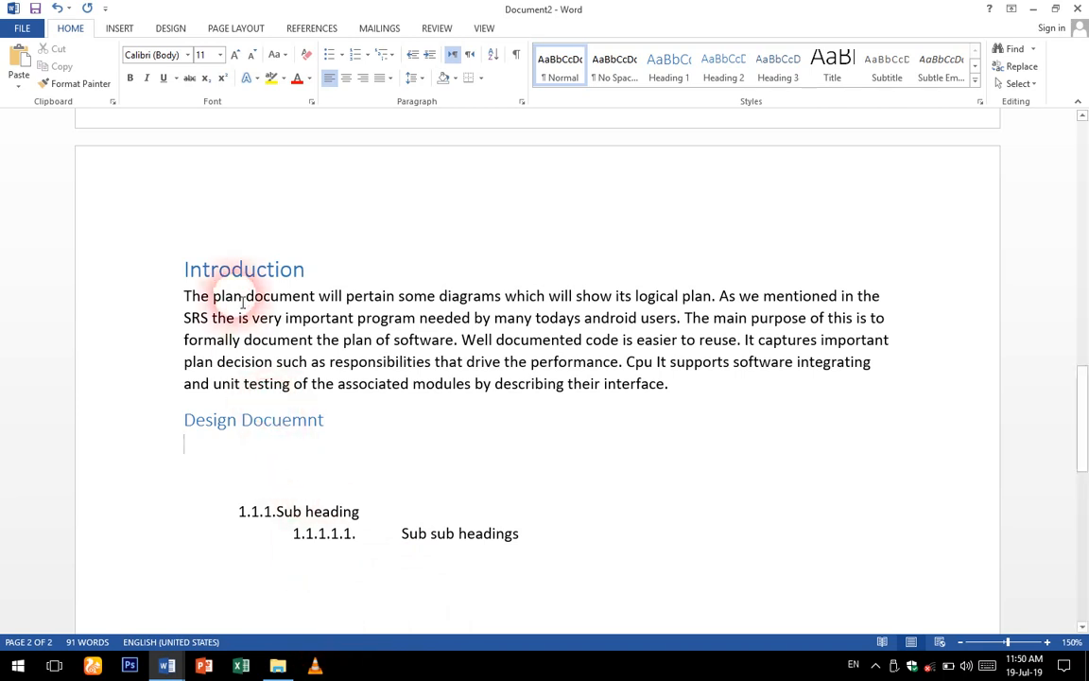
drag(242, 305, 235, 318)
click(557, 361)
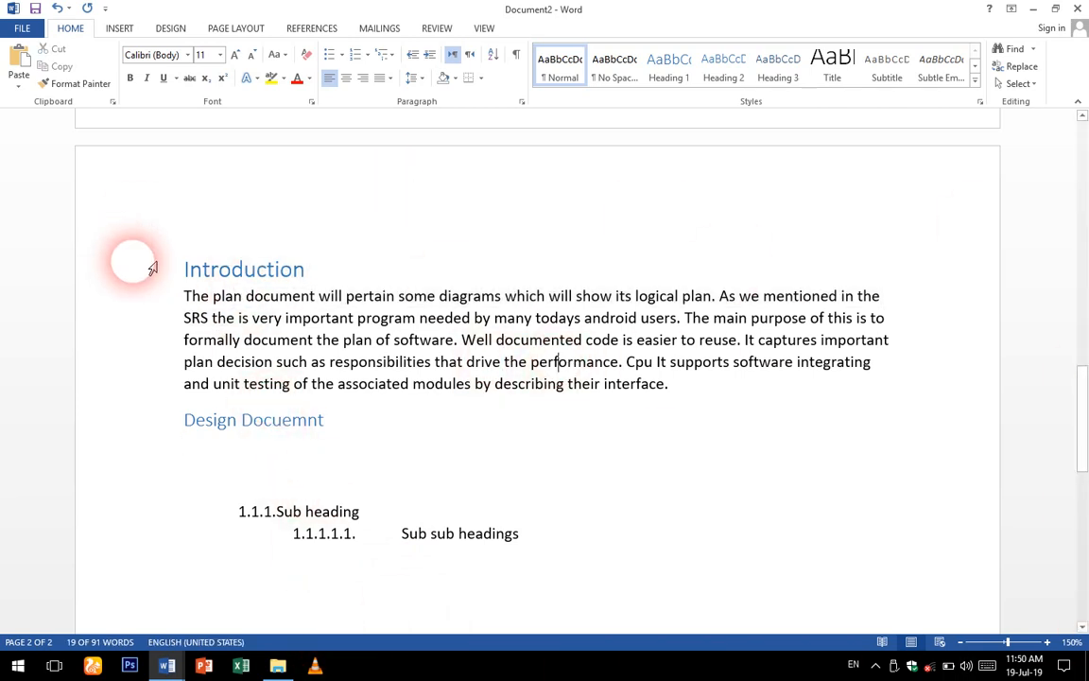
click(241, 269)
click(255, 422)
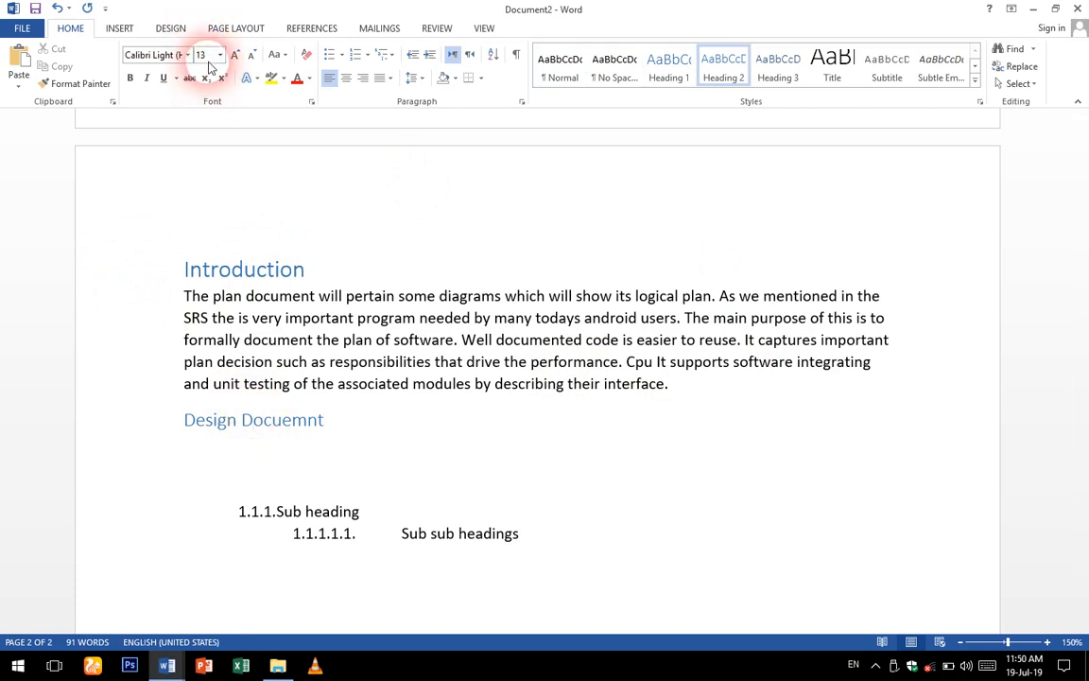
click(301, 337)
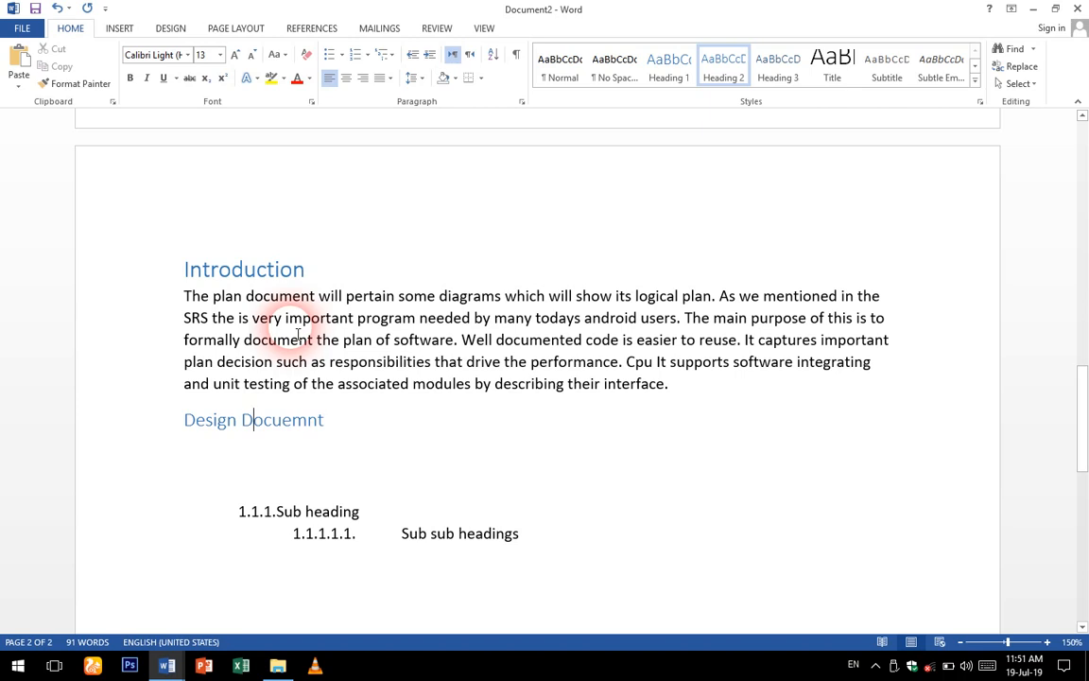
click(209, 457)
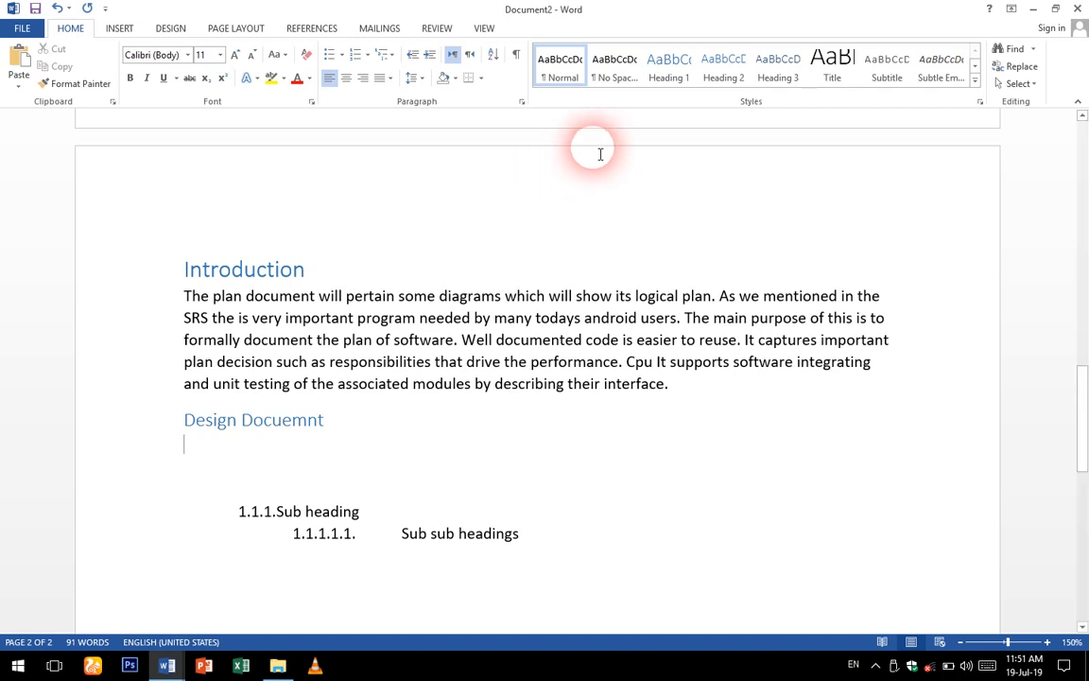
Copy the Introduction paragraph and paste it on the empty line below the "Design Docuemnt" heading
triple_click(388, 290)
key(ctrl+c)
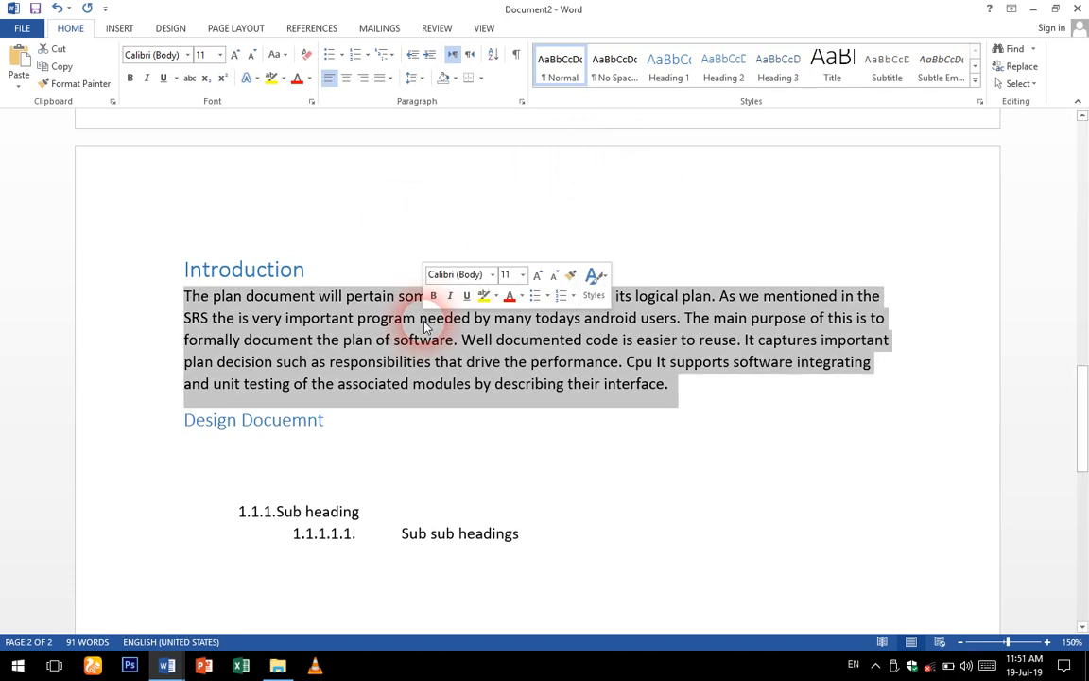
right_click(425, 319)
click(283, 442)
click(280, 446)
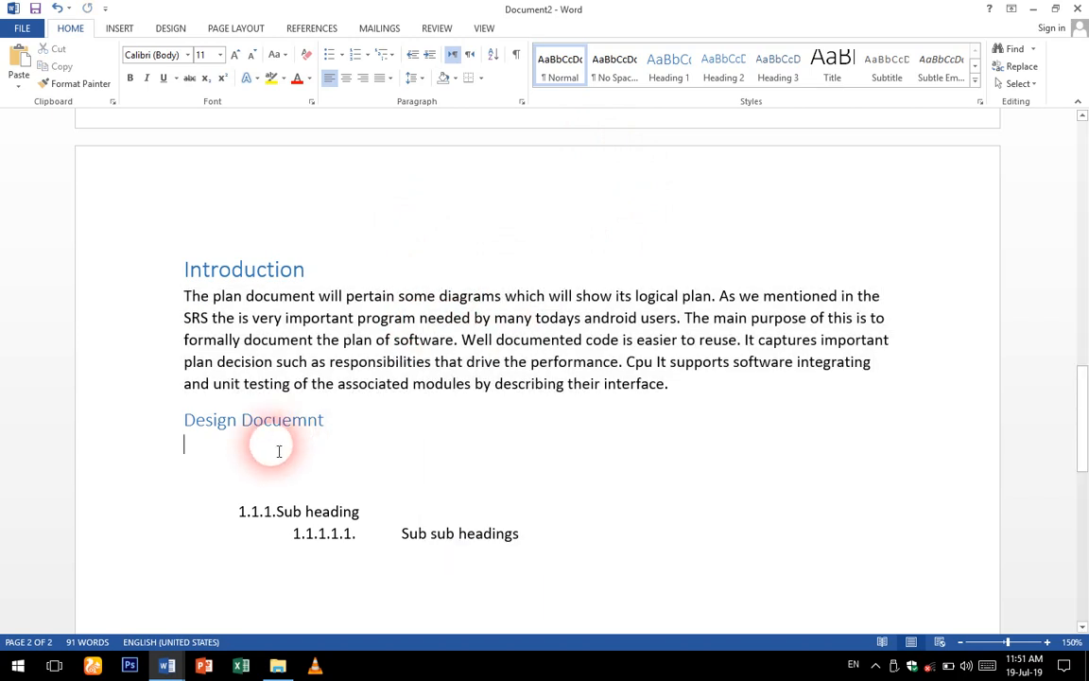
right_click(276, 444)
click(303, 283)
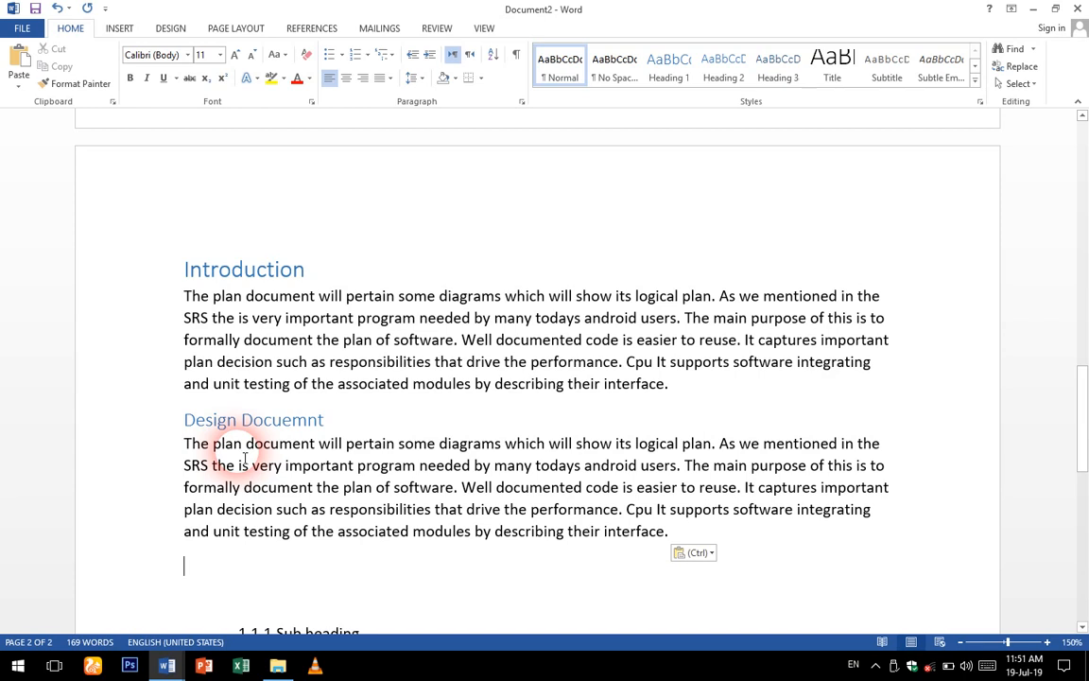
Paste four more copies of the paragraph to extend the body text under "Design Docuemnt"
right_click(215, 567)
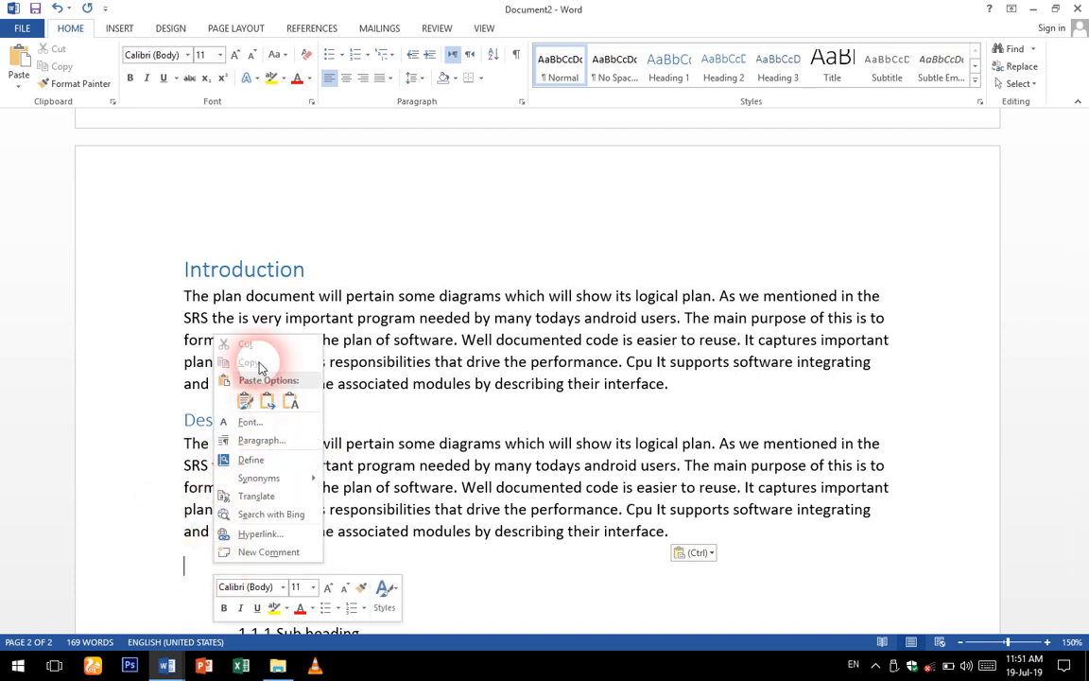
click(244, 402)
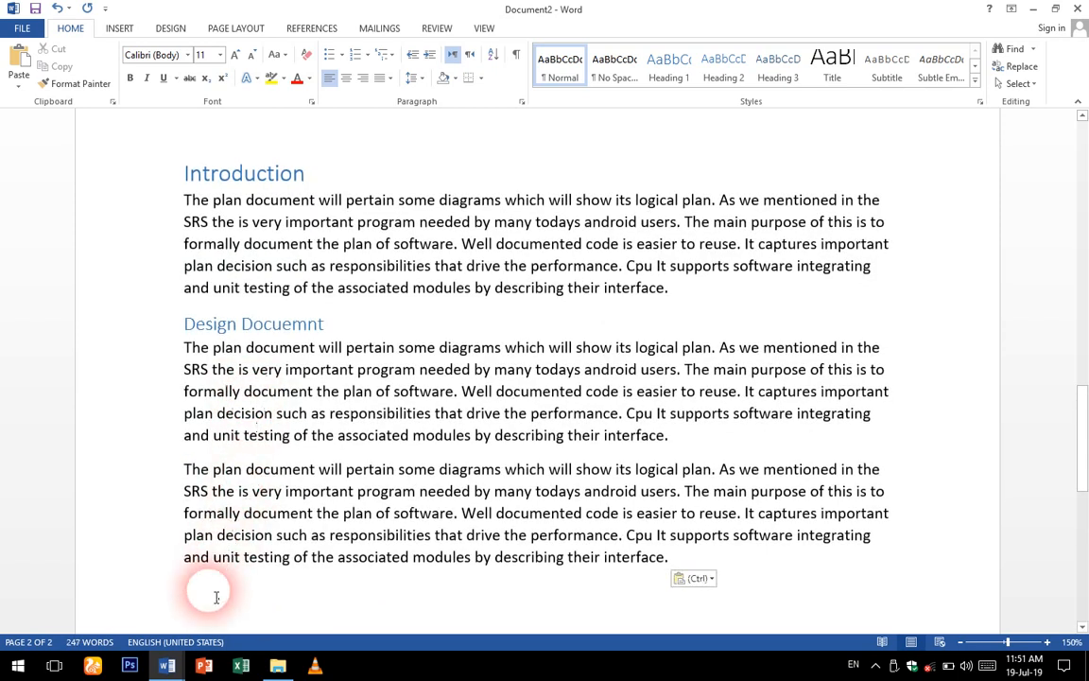
right_click(214, 591)
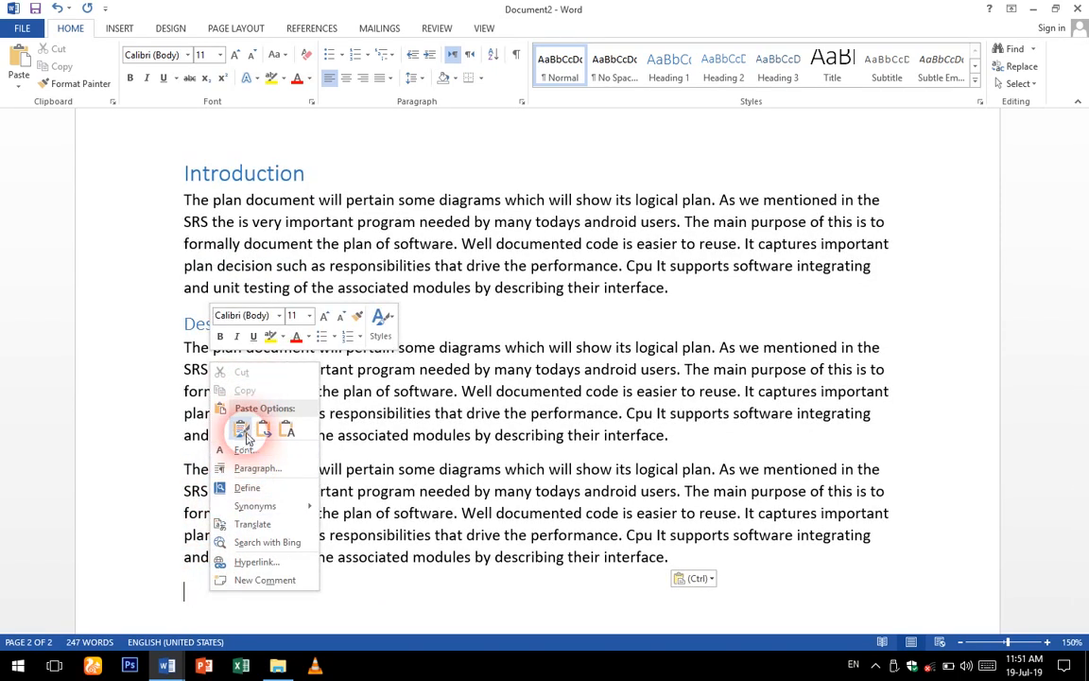
click(242, 431)
right_click(197, 560)
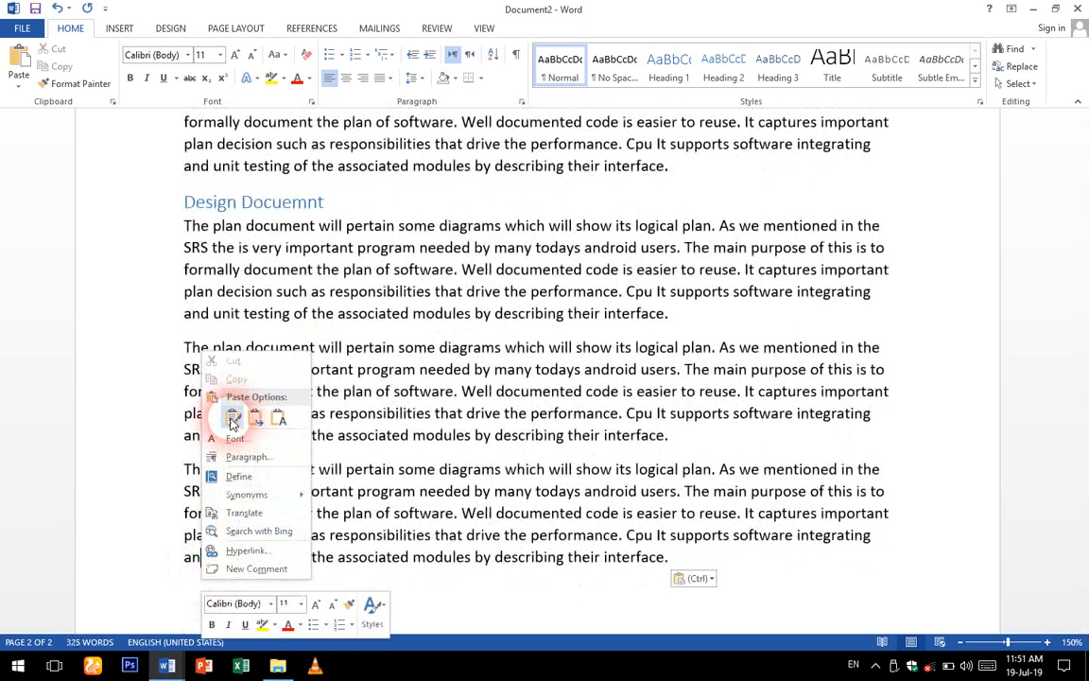
click(232, 418)
right_click(198, 594)
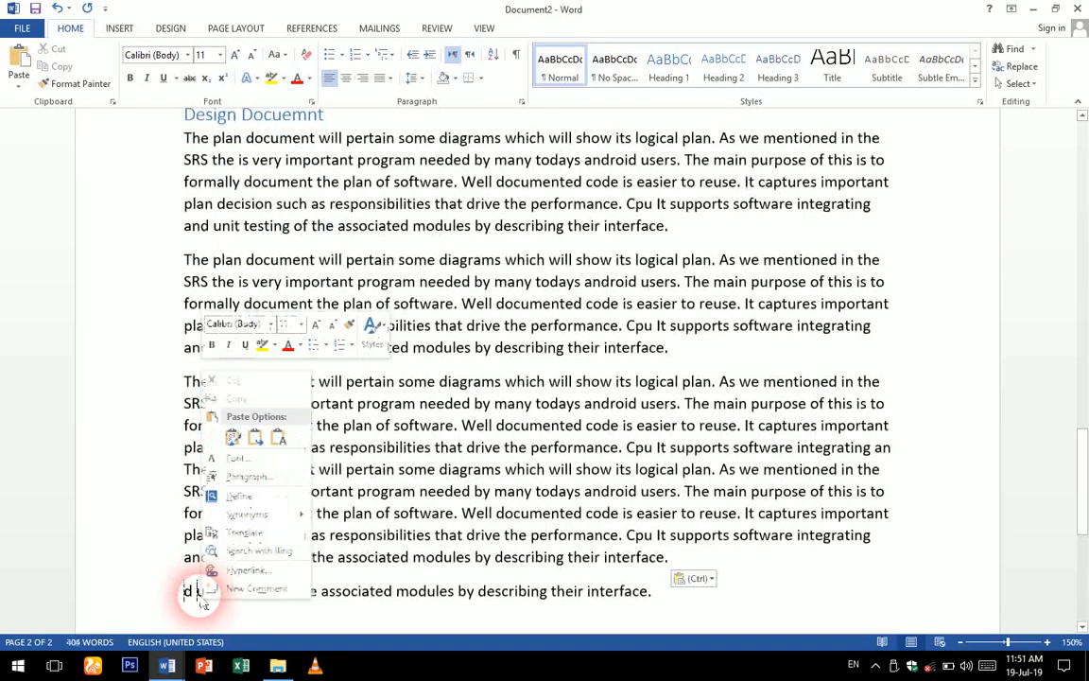
click(677, 586)
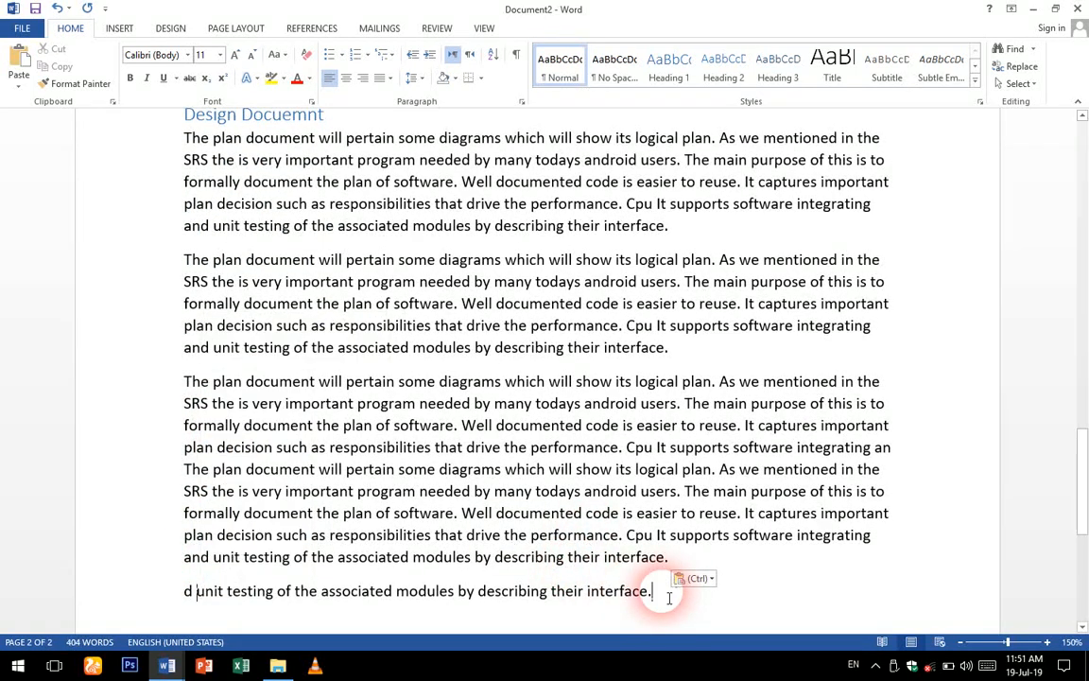
right_click(665, 591)
click(695, 430)
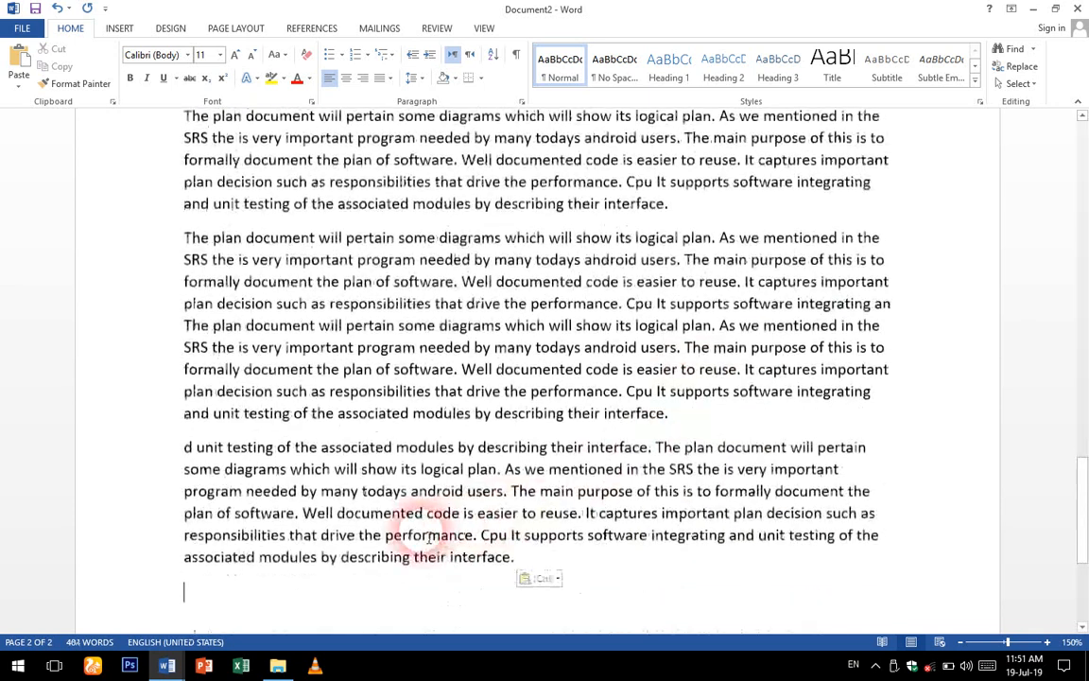
Paste two more copies of the body paragraph at the end of the document
right_click(252, 592)
click(285, 423)
right_click(208, 591)
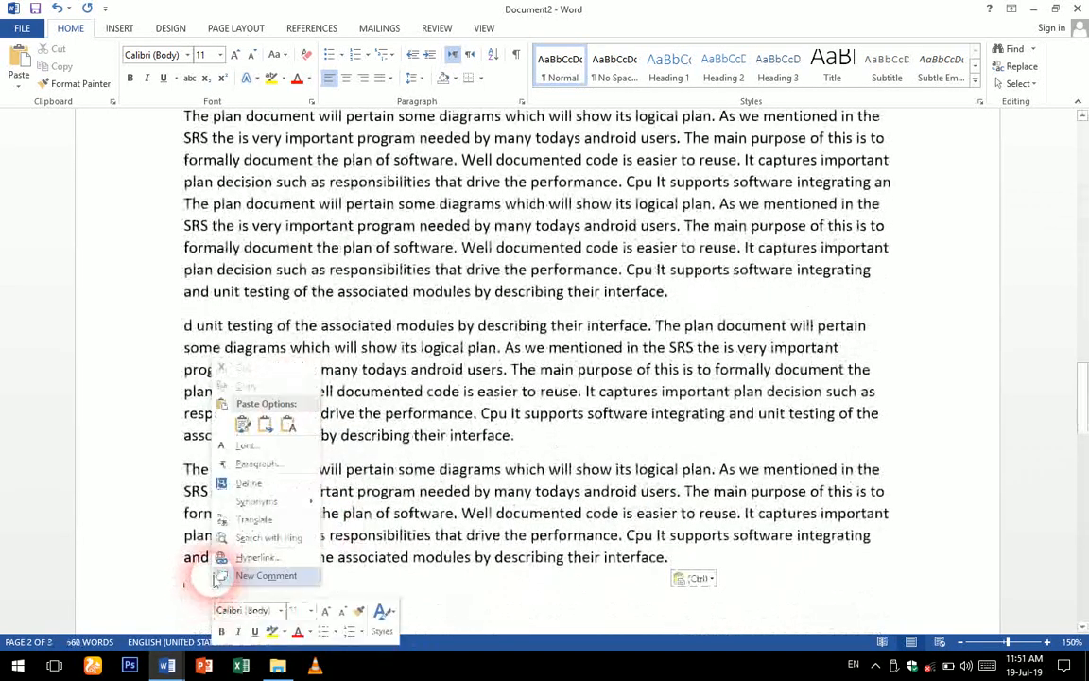
click(246, 426)
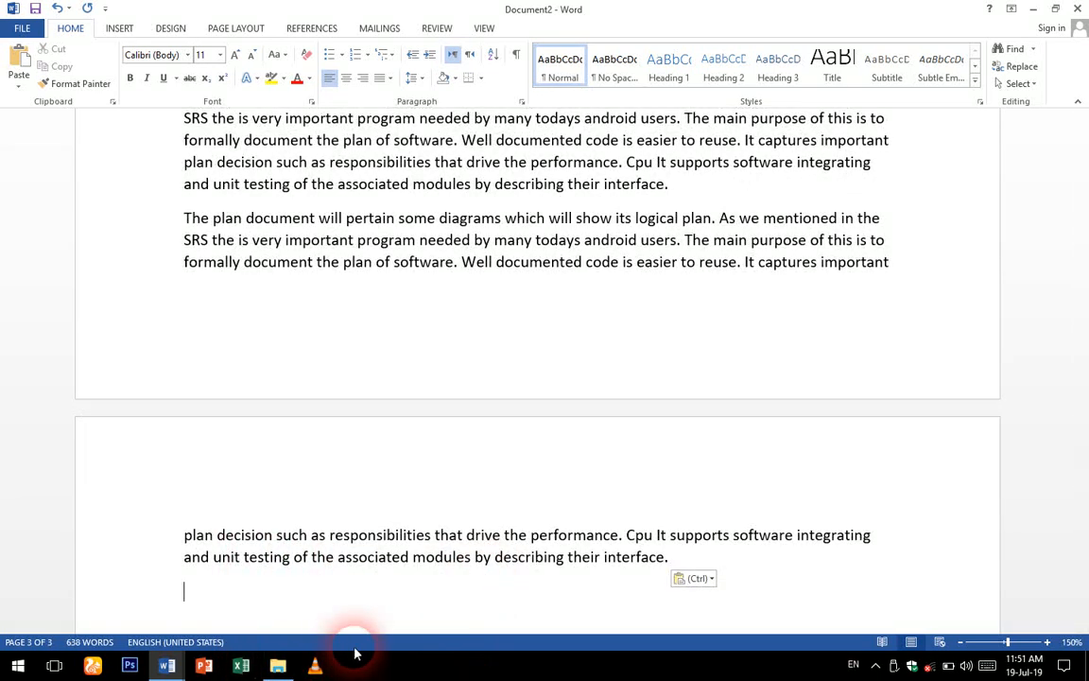
Add a "Class diagram" line after the last paragraph and paste the body paragraph beneath it
key(Up)
text(C)
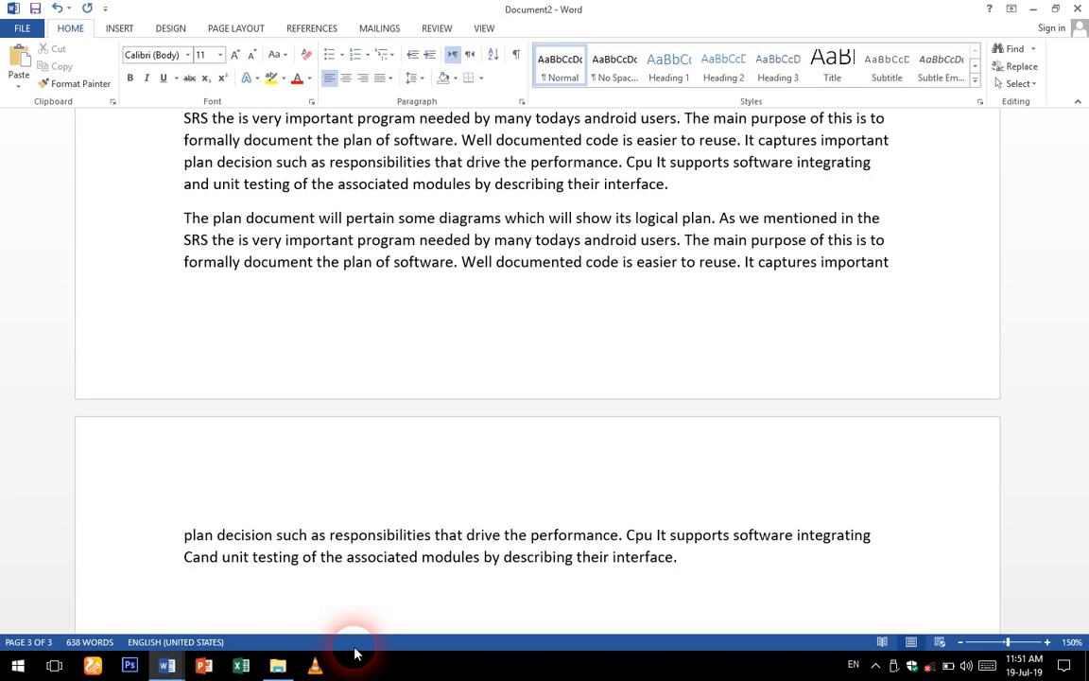
text(lass diagram)
key(Return)
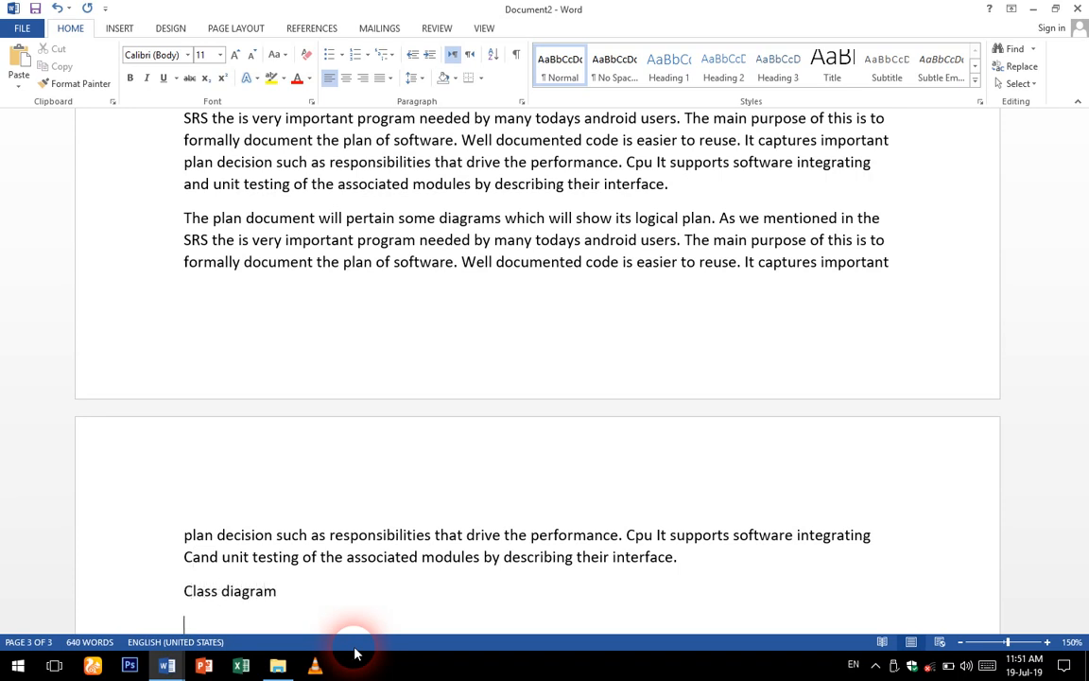
text(The plan document will pertain some diagrams which will show its logical plan. As we mentioned in the SRS the is very important program needed by many todays android users. The main purpose of this is to formally document the plan of software. Well documented code is easier to reuse. It captures important plan decision such as responsibilities that drive the performance. Cpu It supports software integrating and unit testing of the associated modules by describing their interface.)
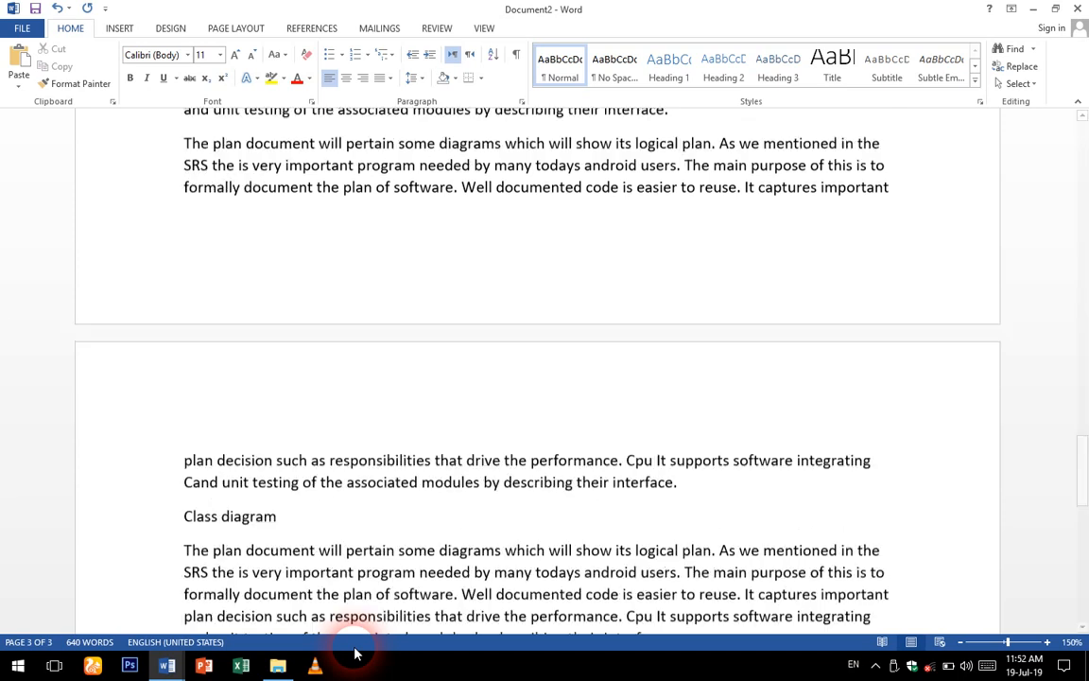
Apply the Heading 3 style to the "Class diagram" line
triple_click(237, 438)
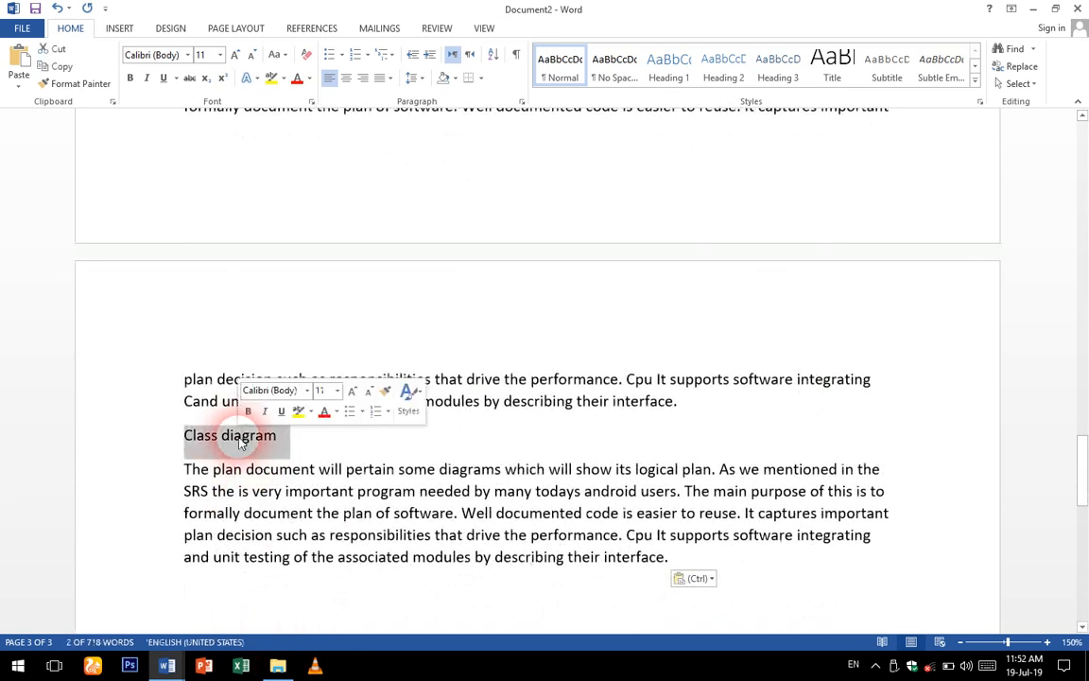
click(775, 83)
click(355, 484)
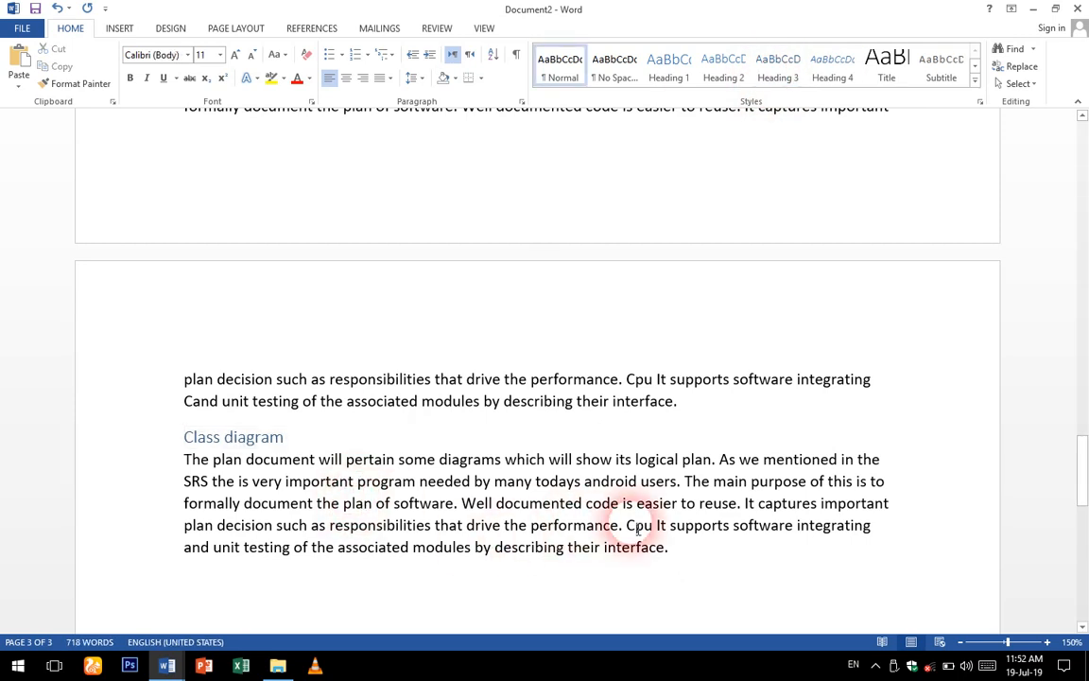
Add a "Section of Class Diagram" line below the "Class diagram" text and paste the body paragraph under it
click(686, 554)
key(Return)
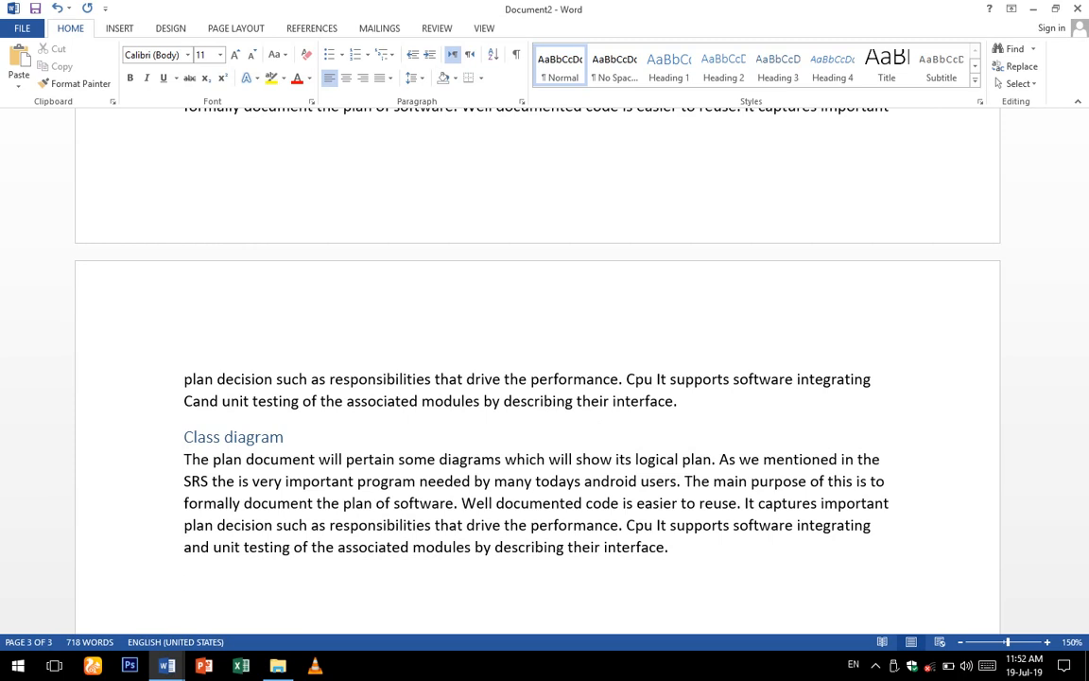
text(Section of Class Diagram)
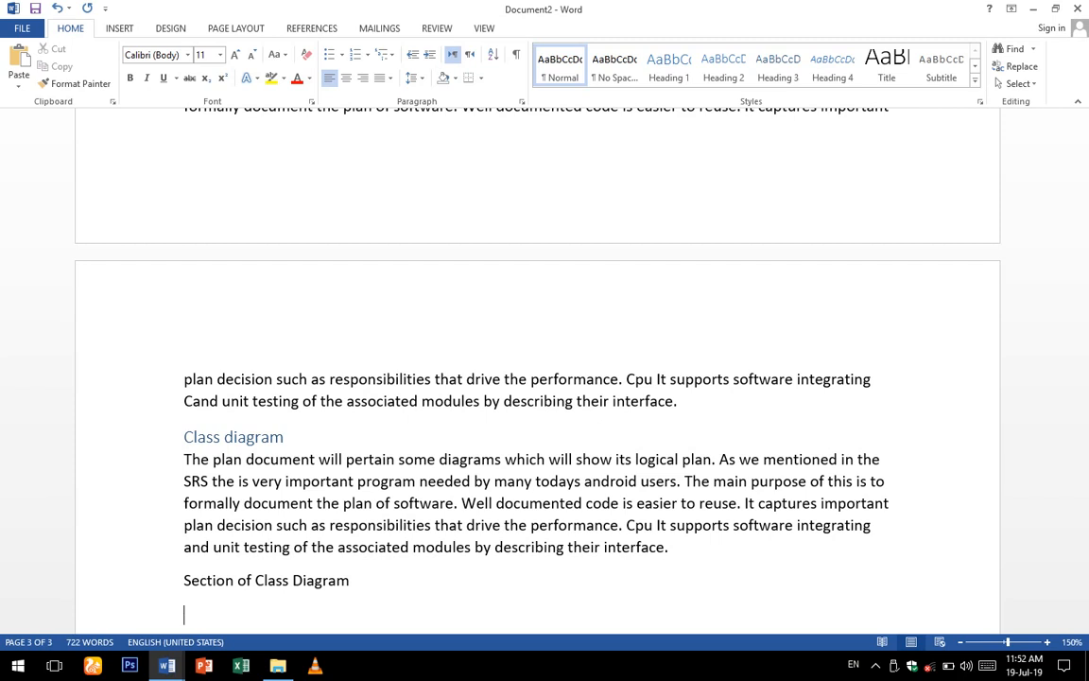
text(The plan document will pertain some diagrams which will show its logical plan. As we mentioned in the SRS the is very important program needed by many todays android users. The main purpose of this is to formally document the plan of software. Well documented code is easier to reuse. It captures important plan decision such as responsibilities that drive the performance. Cpu It supports software integrating and unit testing of the associated modules by describing their interface.)
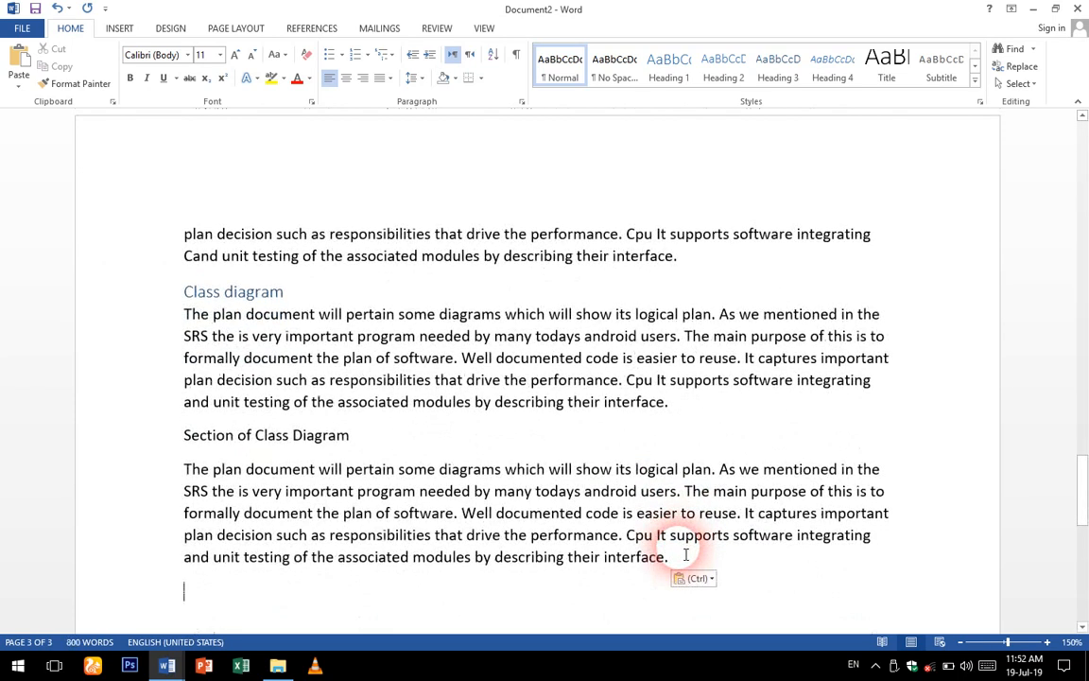
Apply the Heading 4 style to the "Section of Class Diagram" line
click(322, 438)
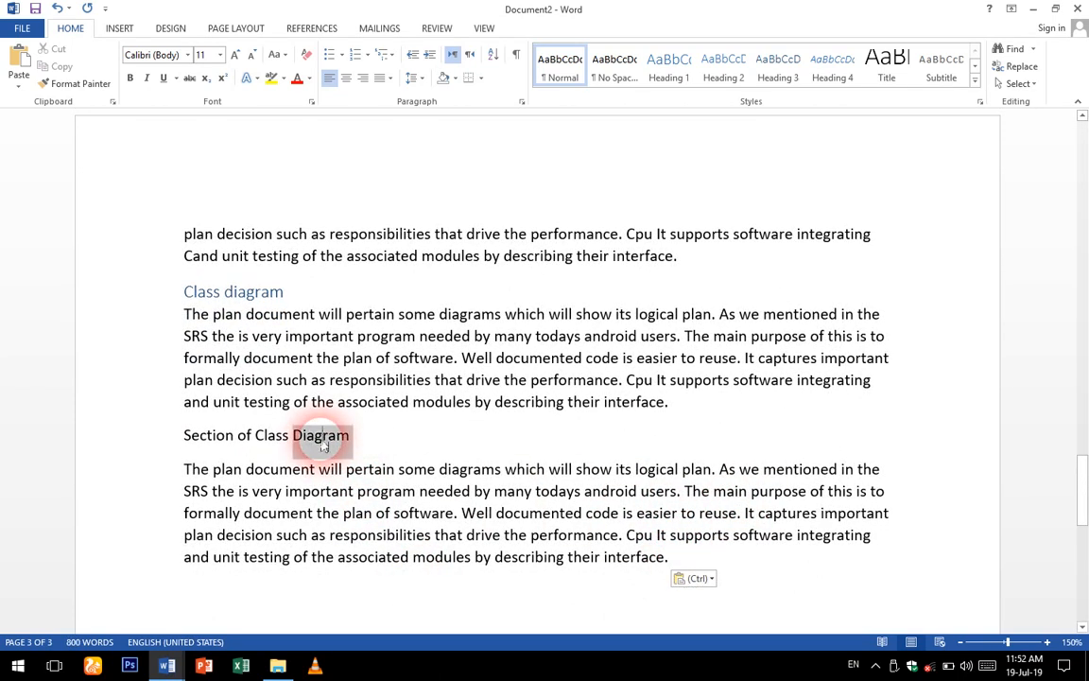
triple_click(323, 444)
click(820, 71)
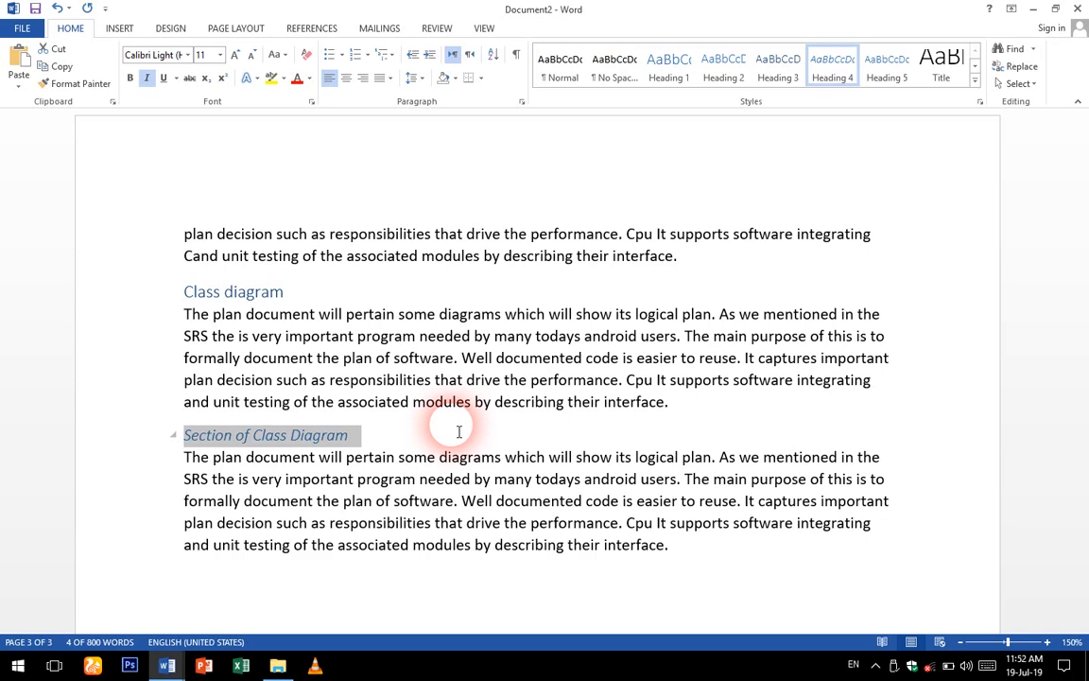
Place the text cursor on the empty line below "Table of contents" on the first page
scroll(463, 432, up, 10)
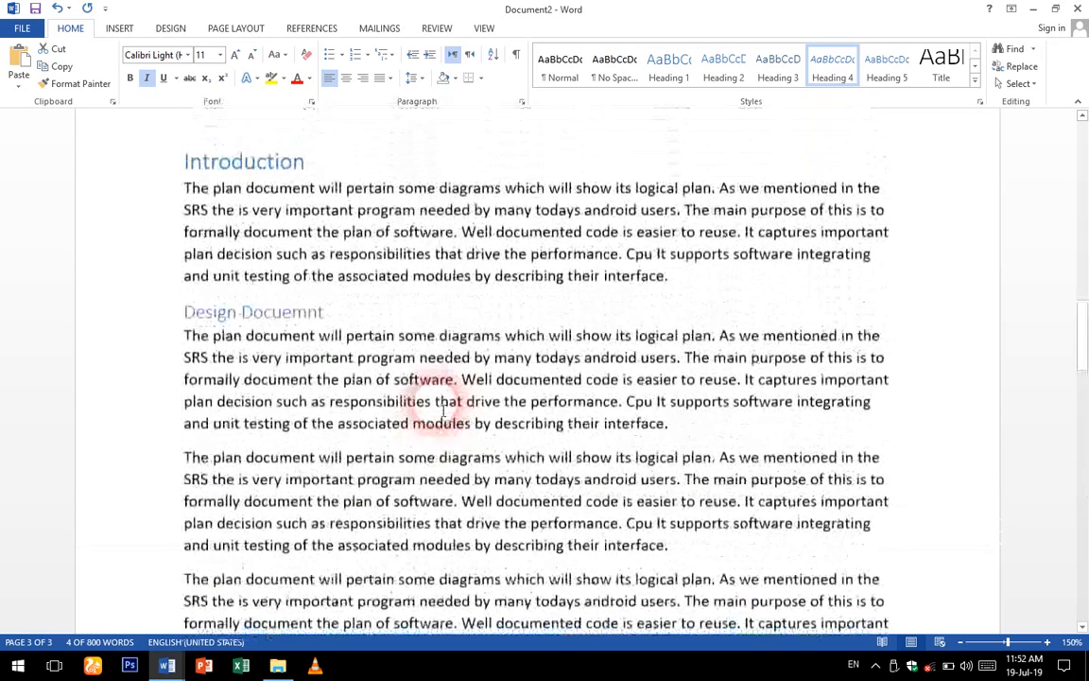
scroll(443, 409, up, 15)
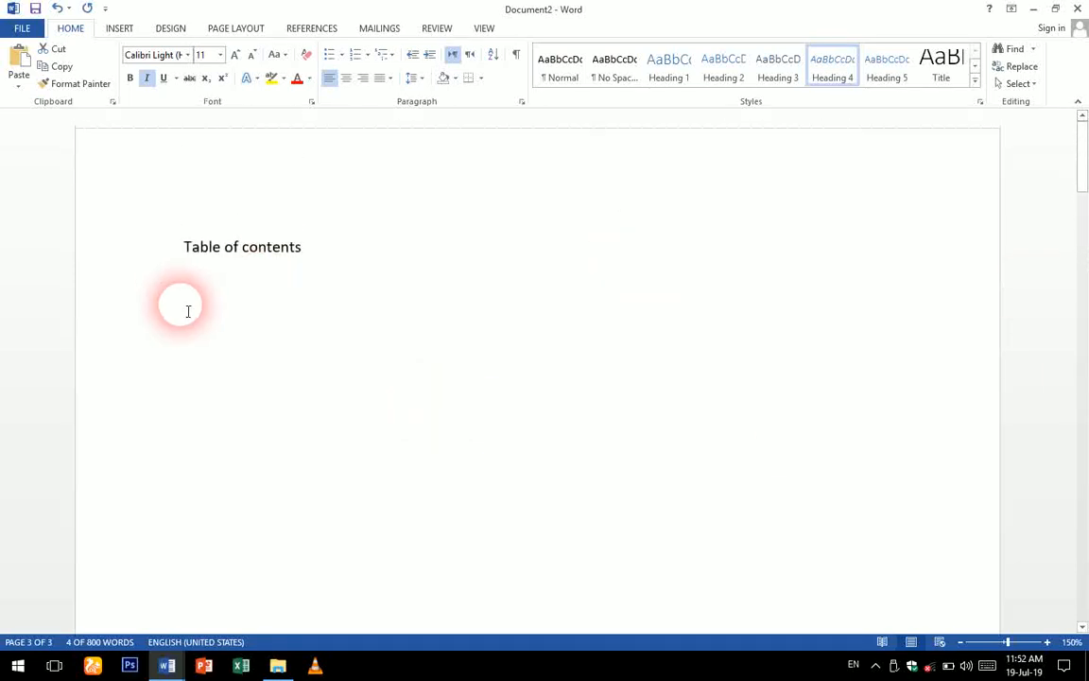
click(209, 294)
click(202, 292)
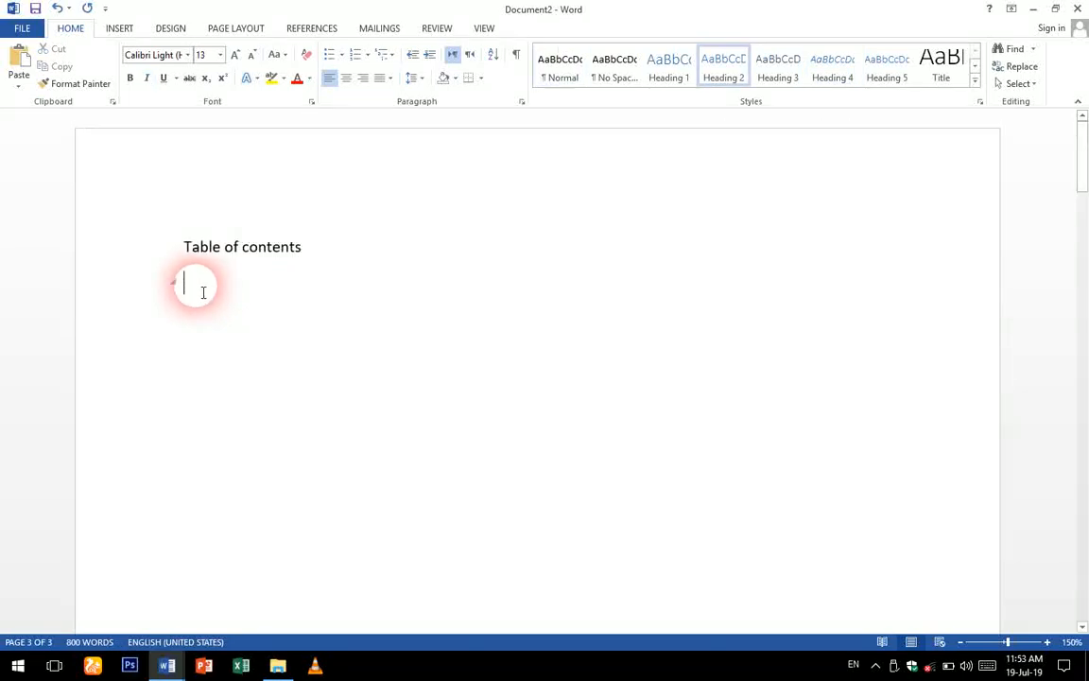
click(118, 28)
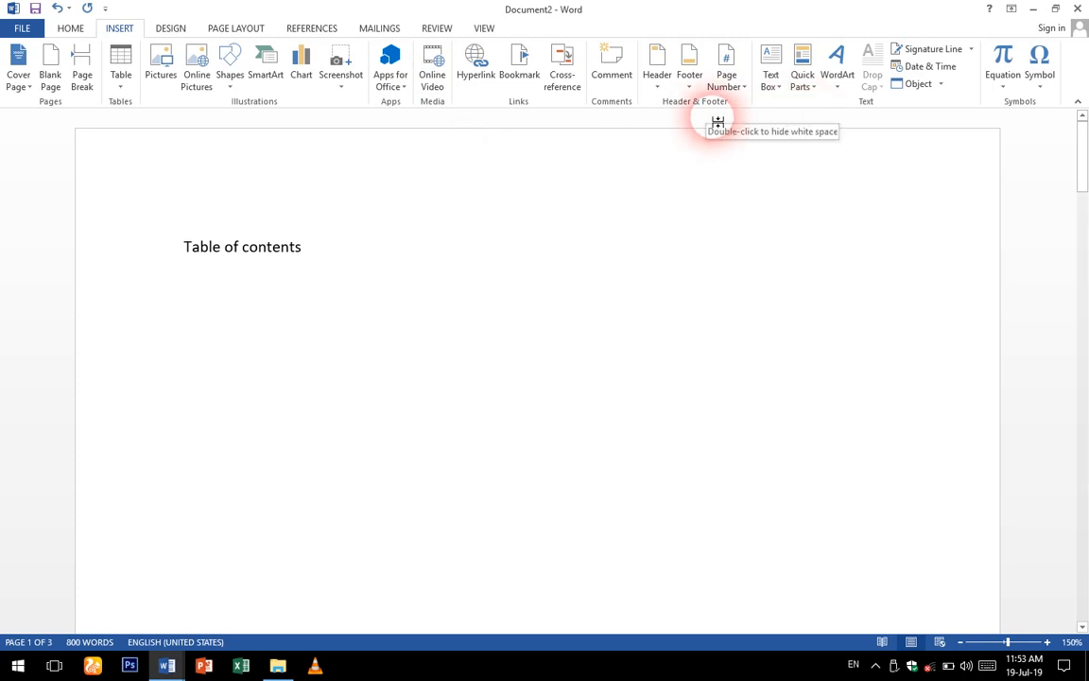
click(170, 28)
click(227, 28)
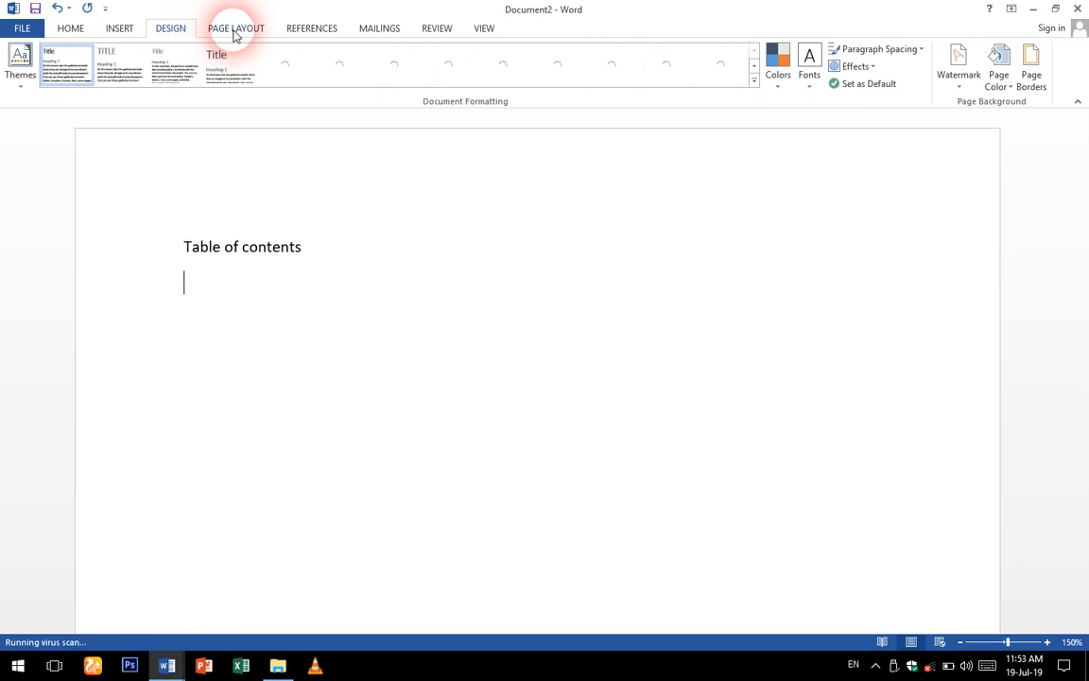
click(311, 28)
click(383, 34)
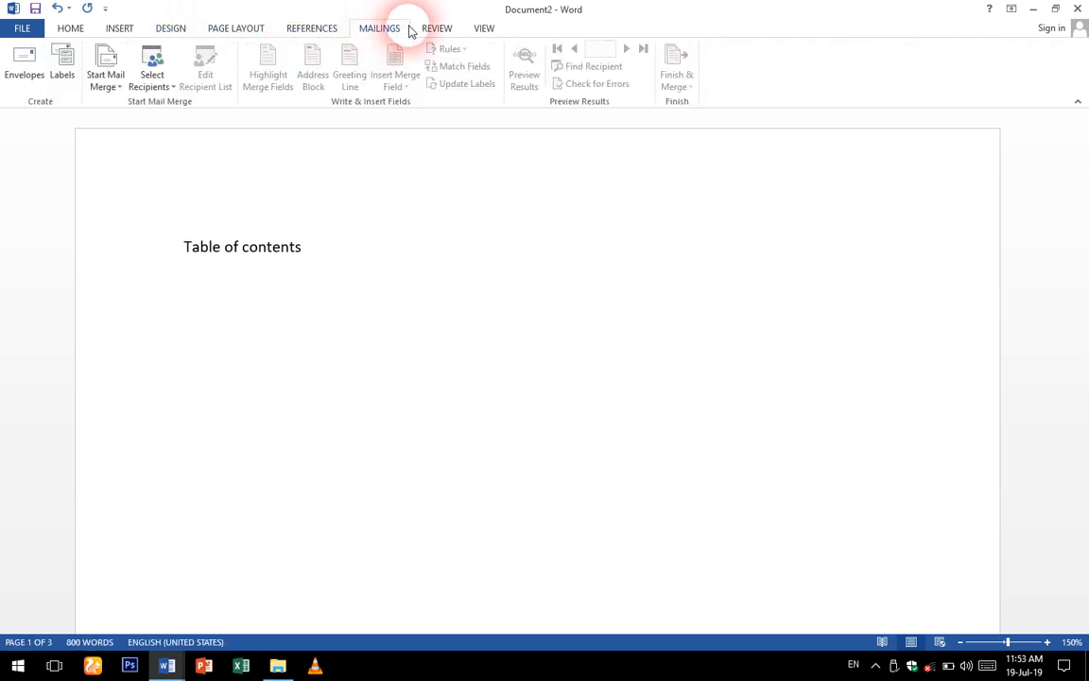
click(439, 34)
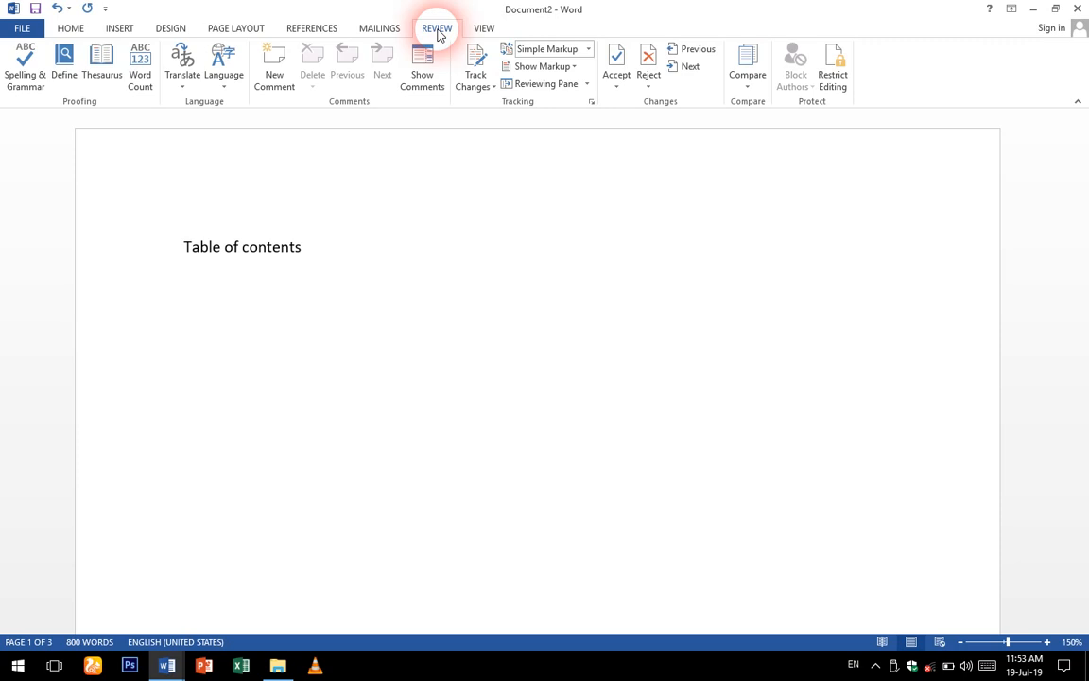
click(484, 28)
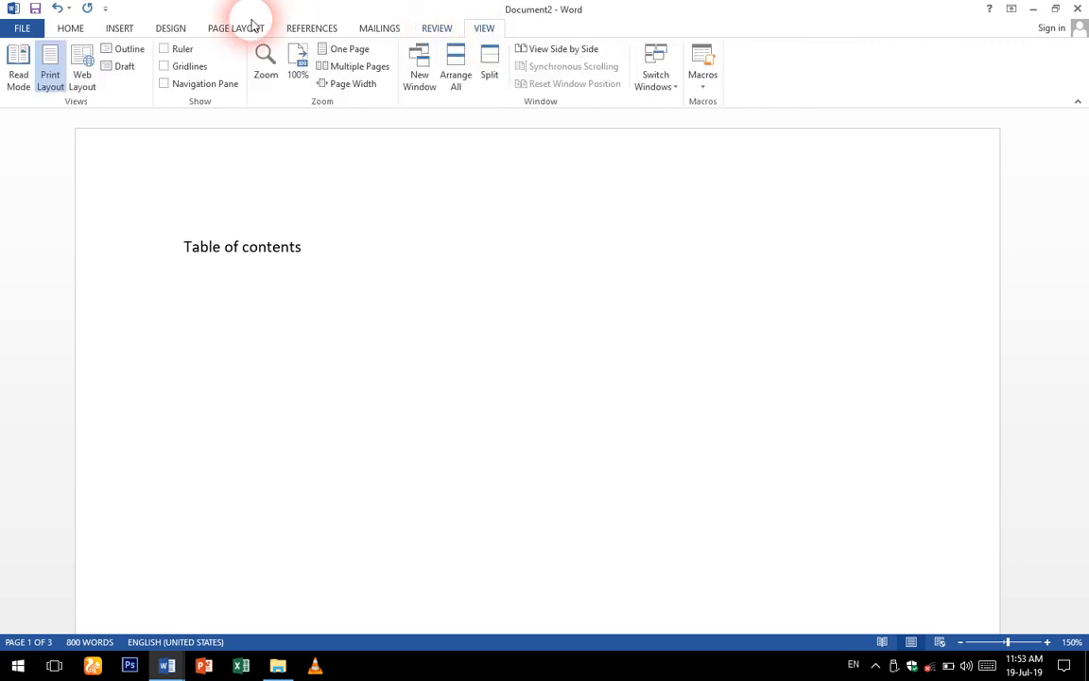
click(112, 34)
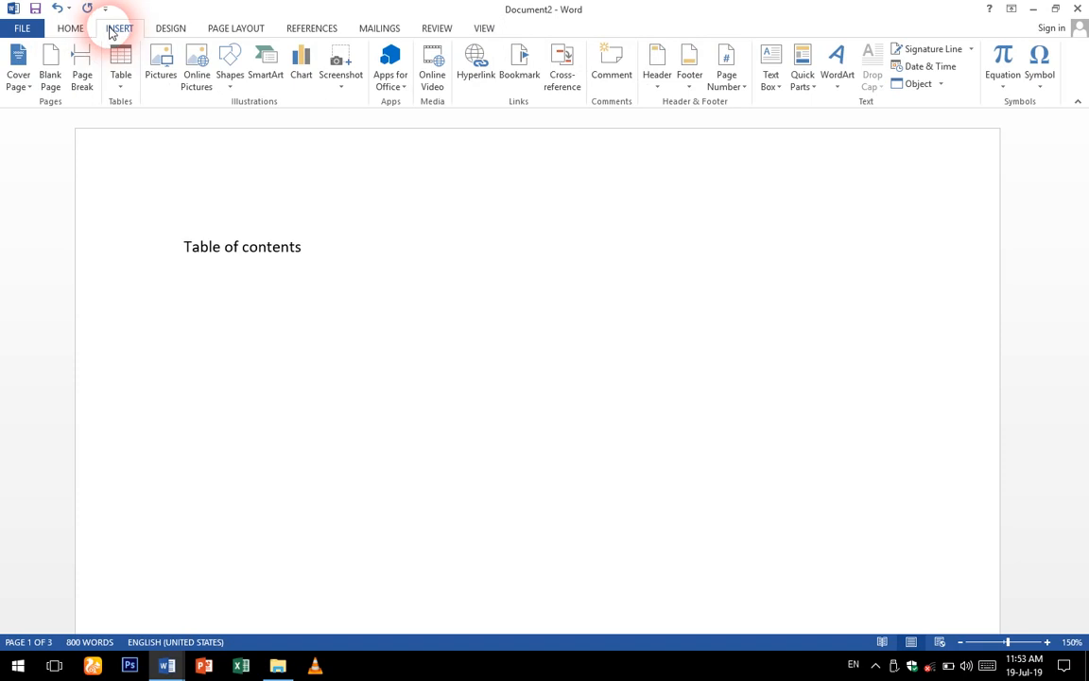
click(72, 28)
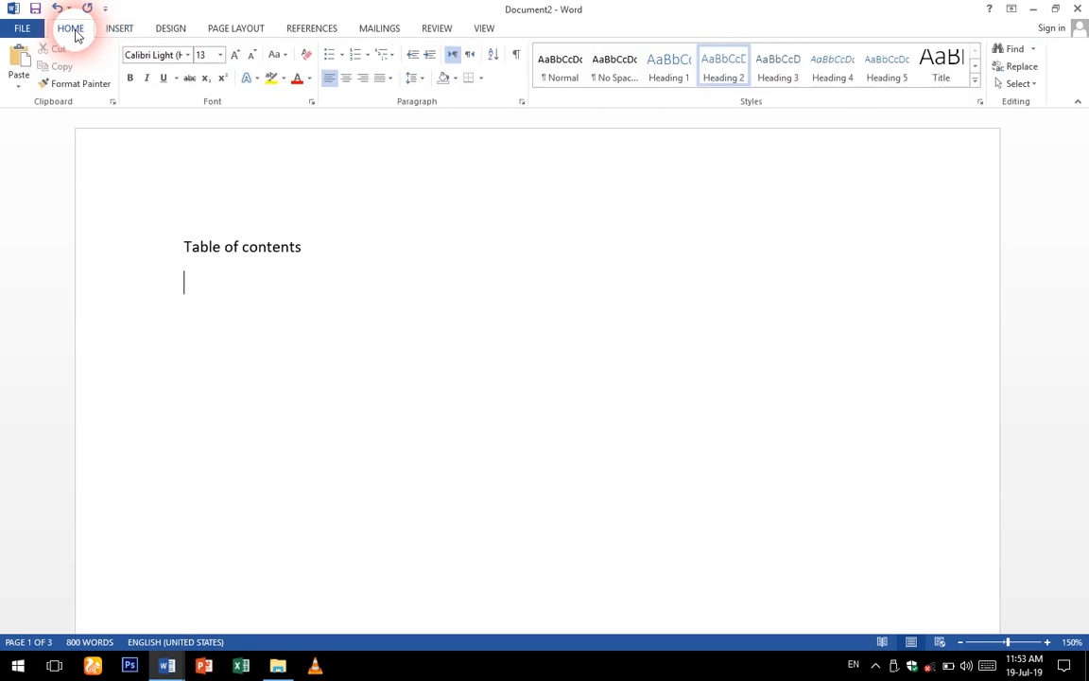
click(367, 57)
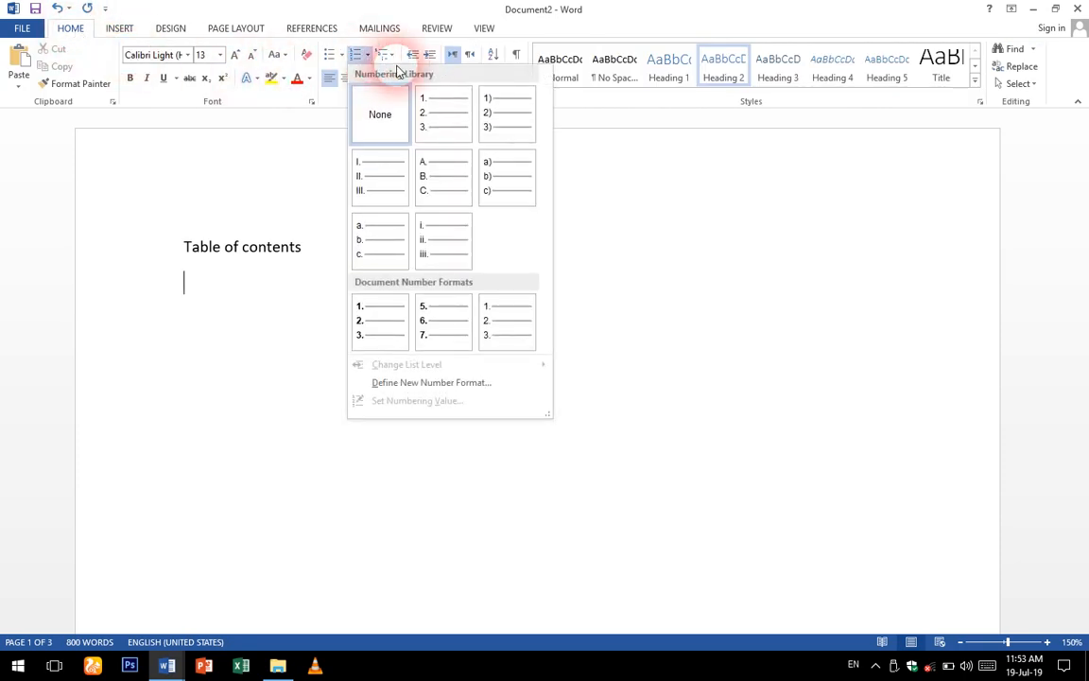
click(393, 57)
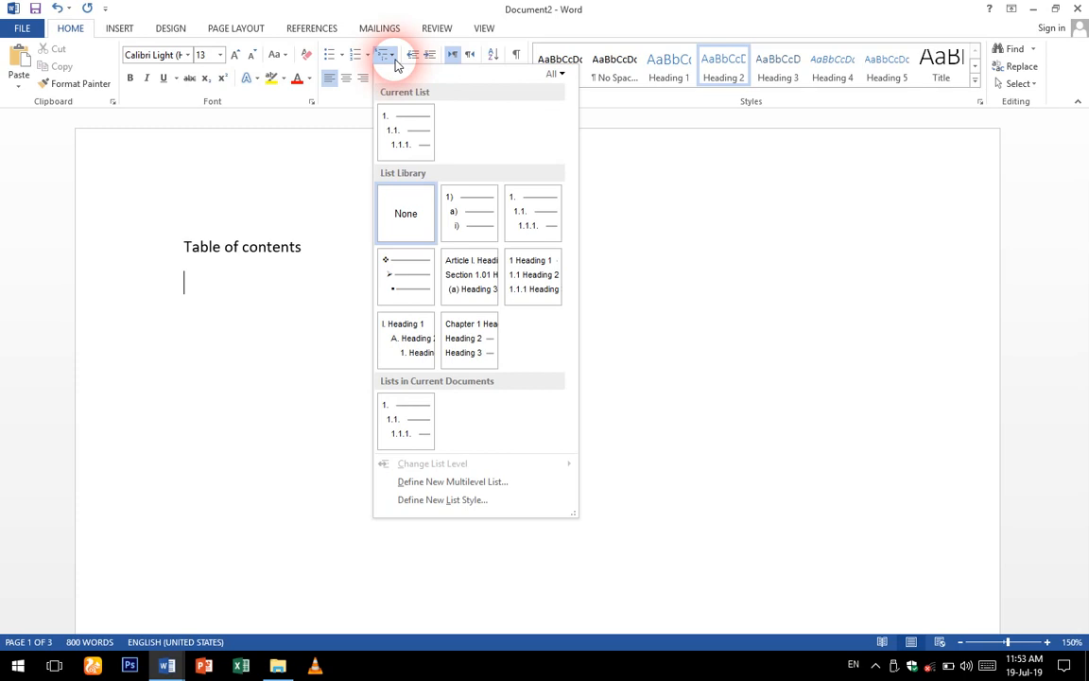
click(323, 163)
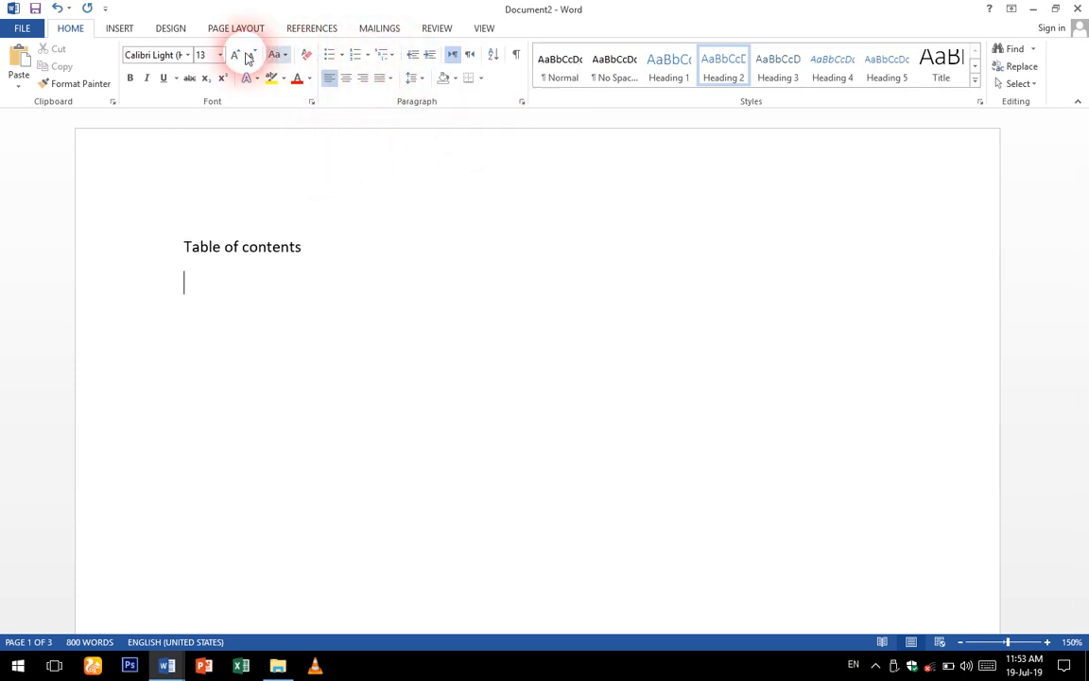
click(121, 30)
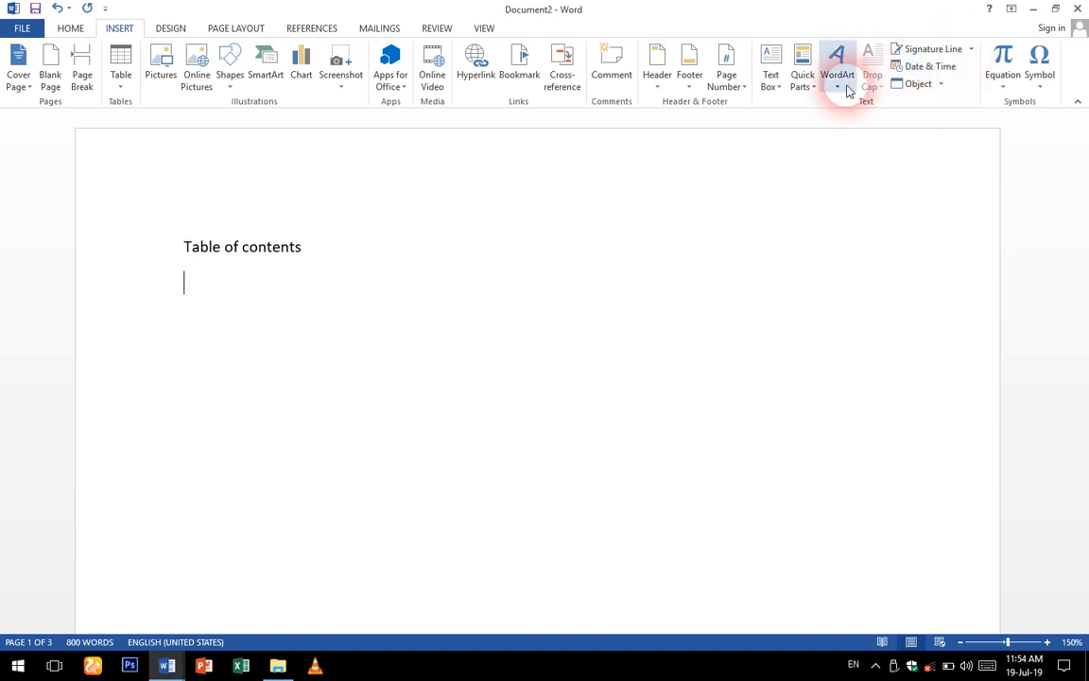
click(812, 85)
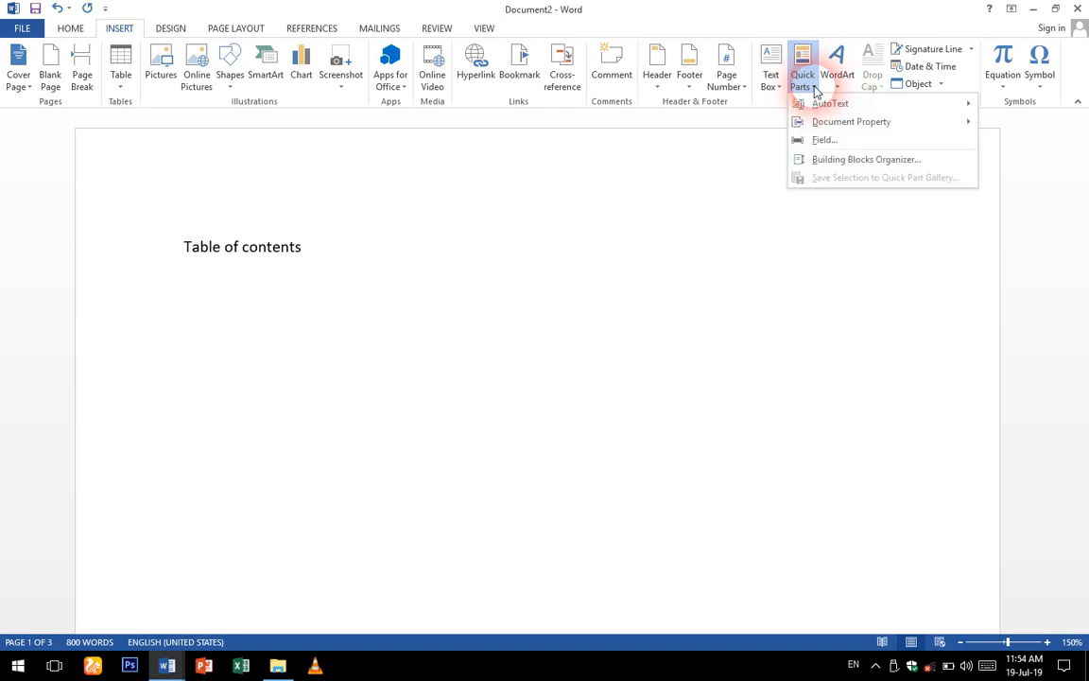
click(716, 143)
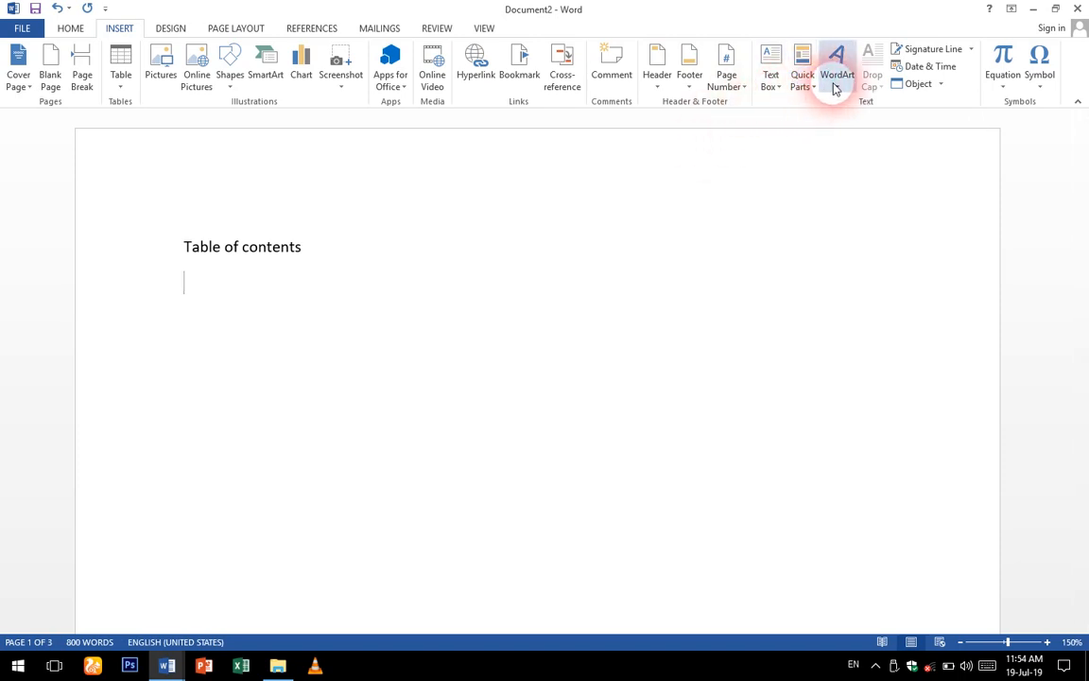
click(174, 28)
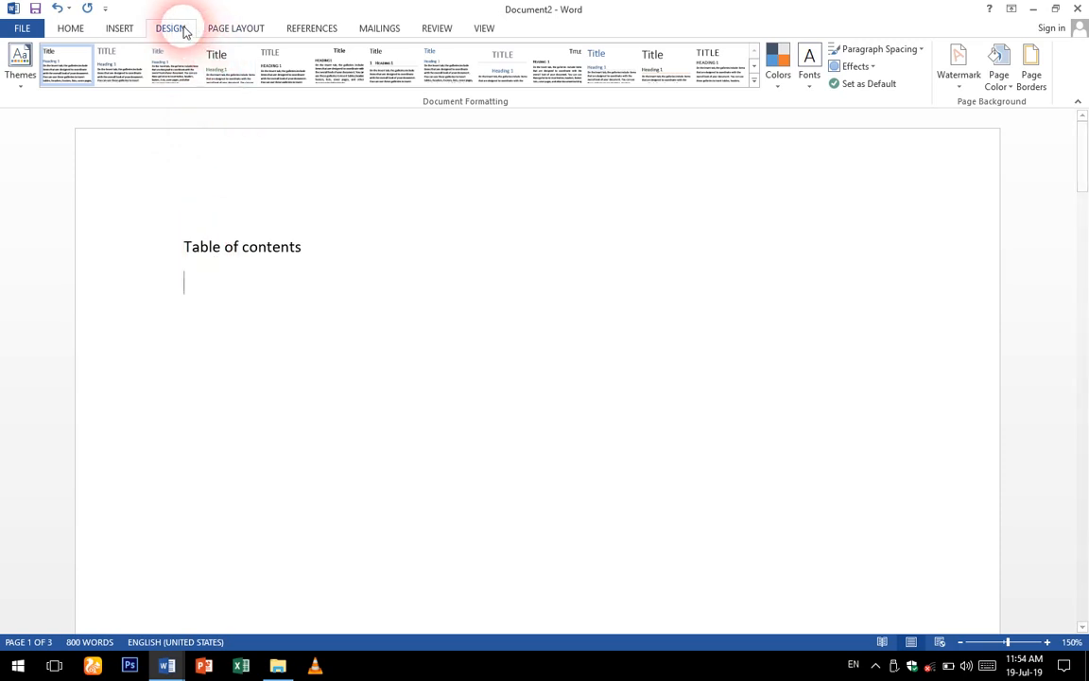
click(211, 29)
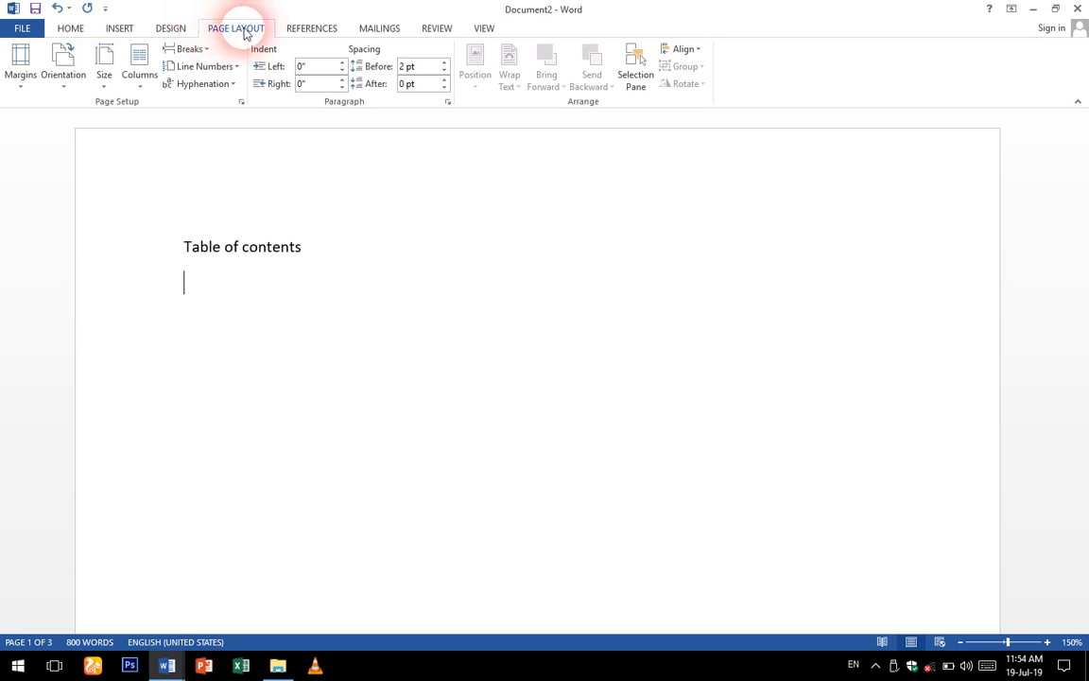
click(307, 32)
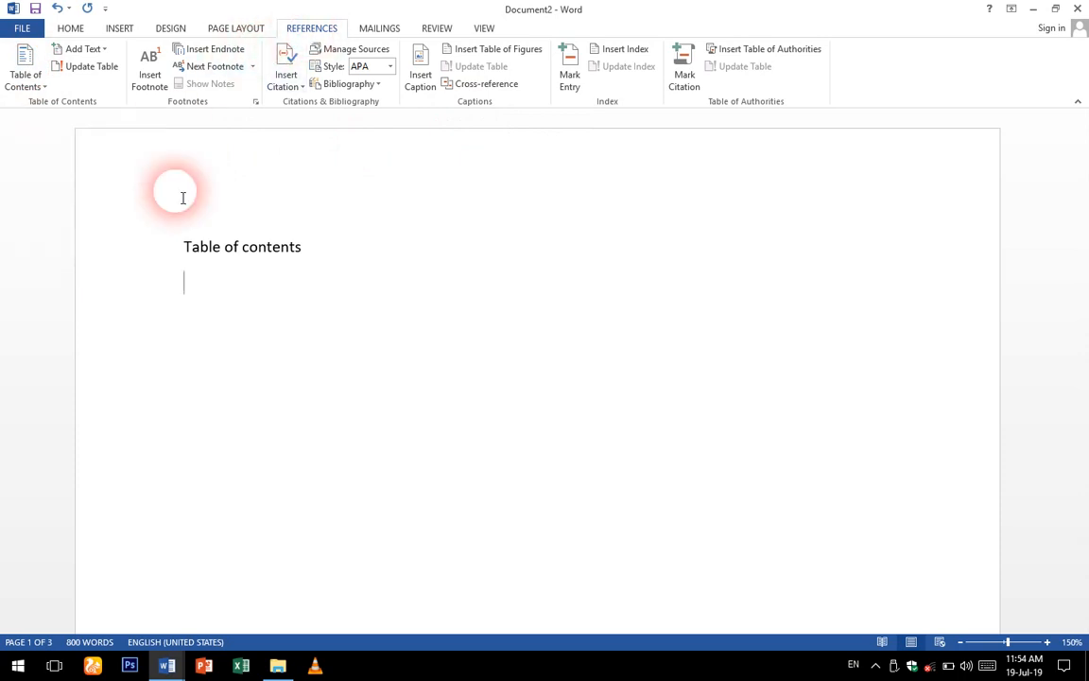
click(75, 29)
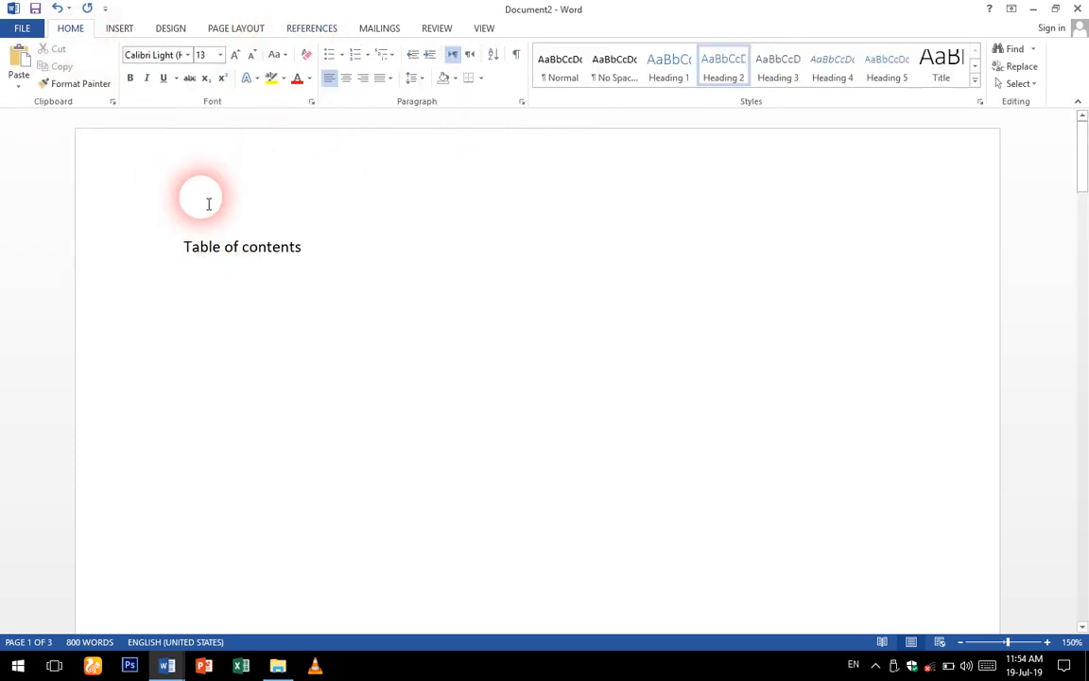
Insert the Automatic Table 1 table of contents on the line below "Table of contents" on the first page
click(209, 248)
click(218, 274)
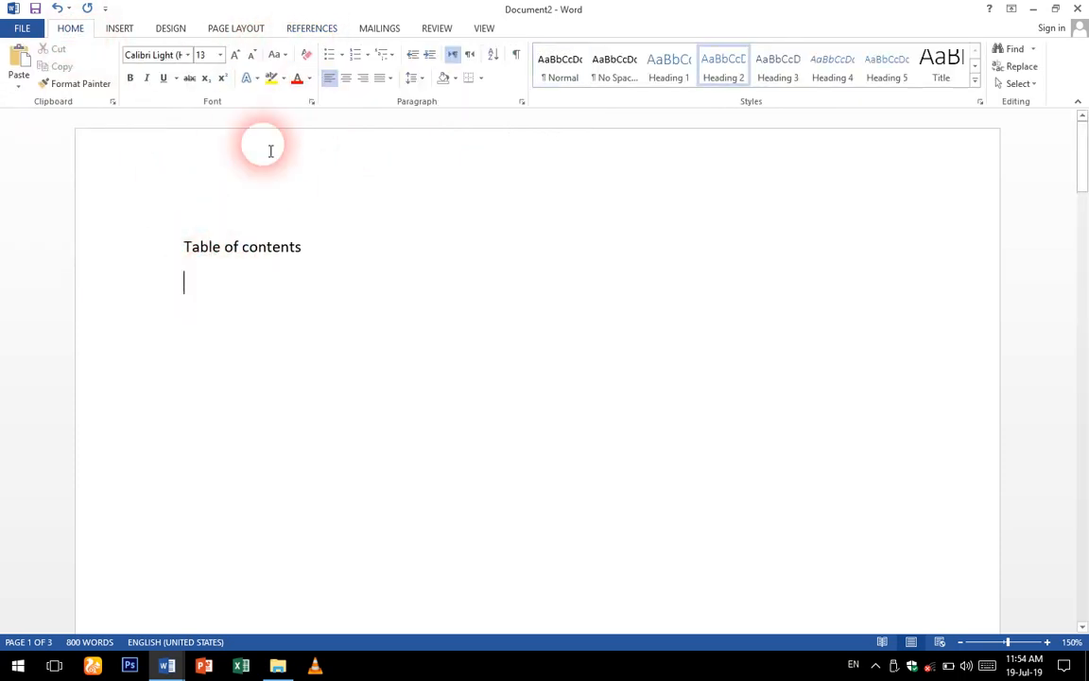
click(309, 29)
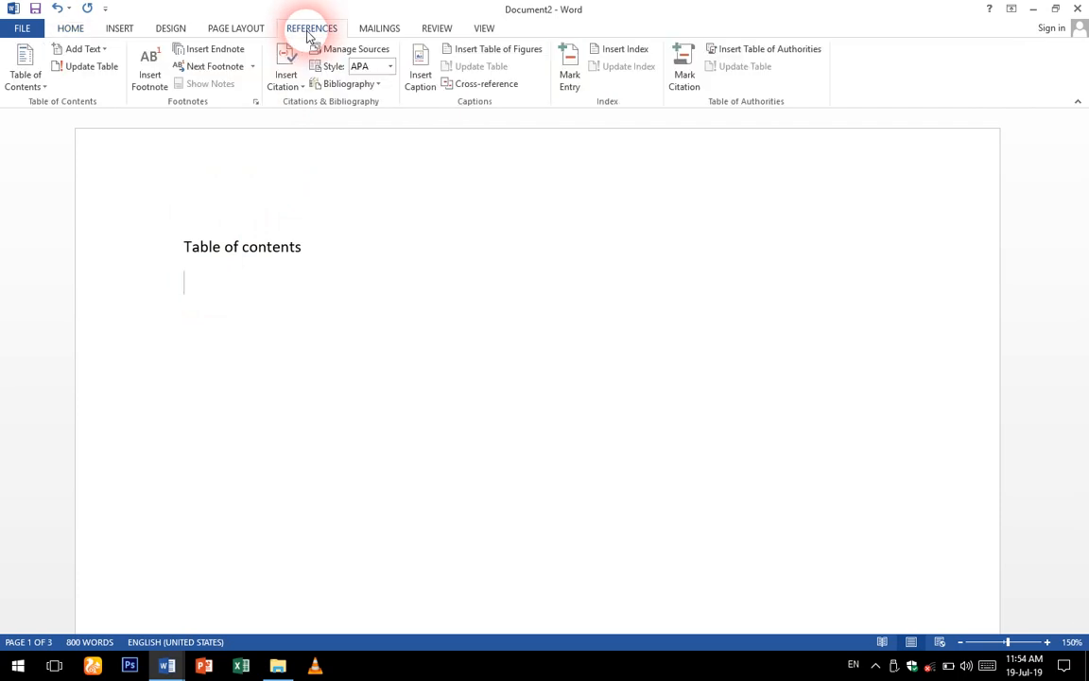
click(40, 87)
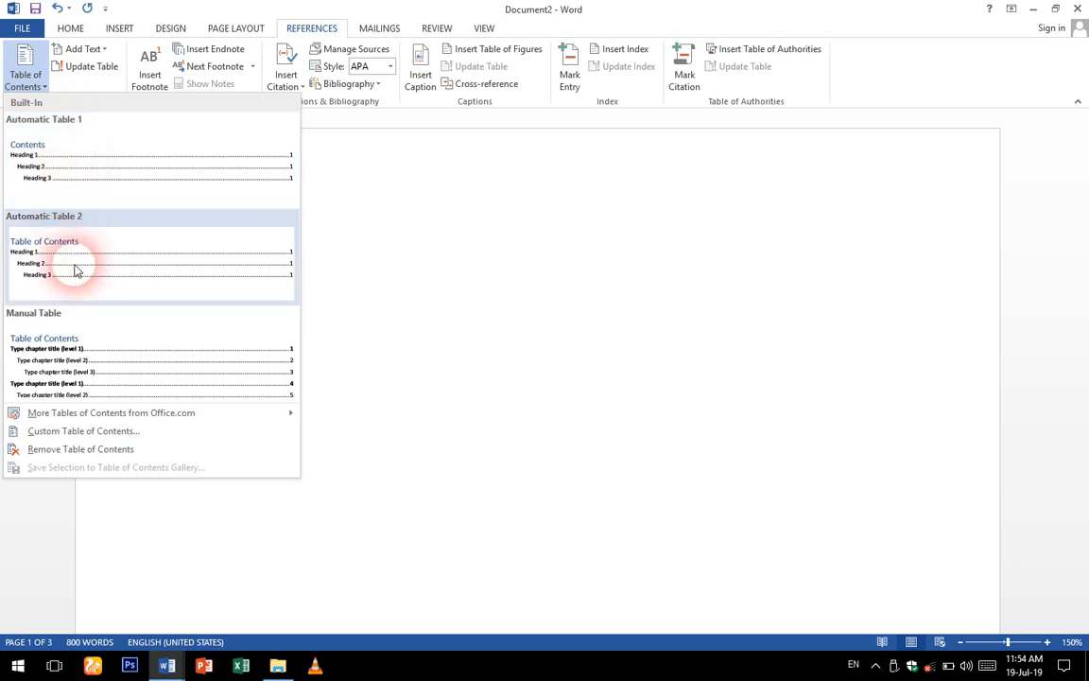
click(101, 174)
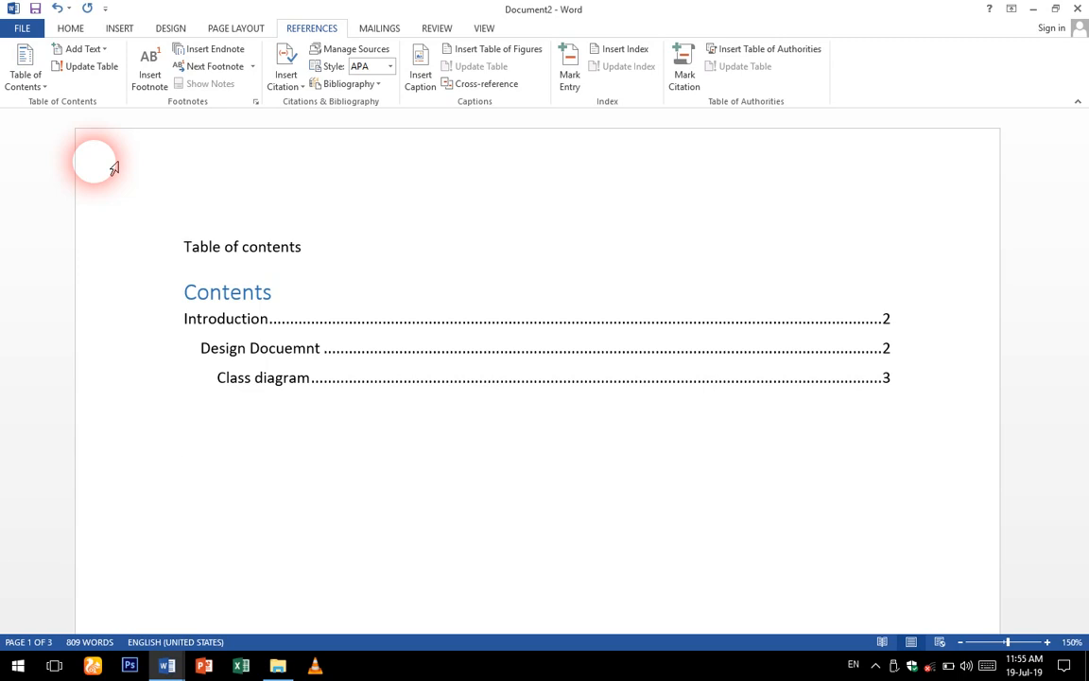
Switch to the design documents file and copy the two paragraphs running from "Only registered member" to "external interface."
scroll(367, 323, down, 3)
scroll(367, 323, down, 15)
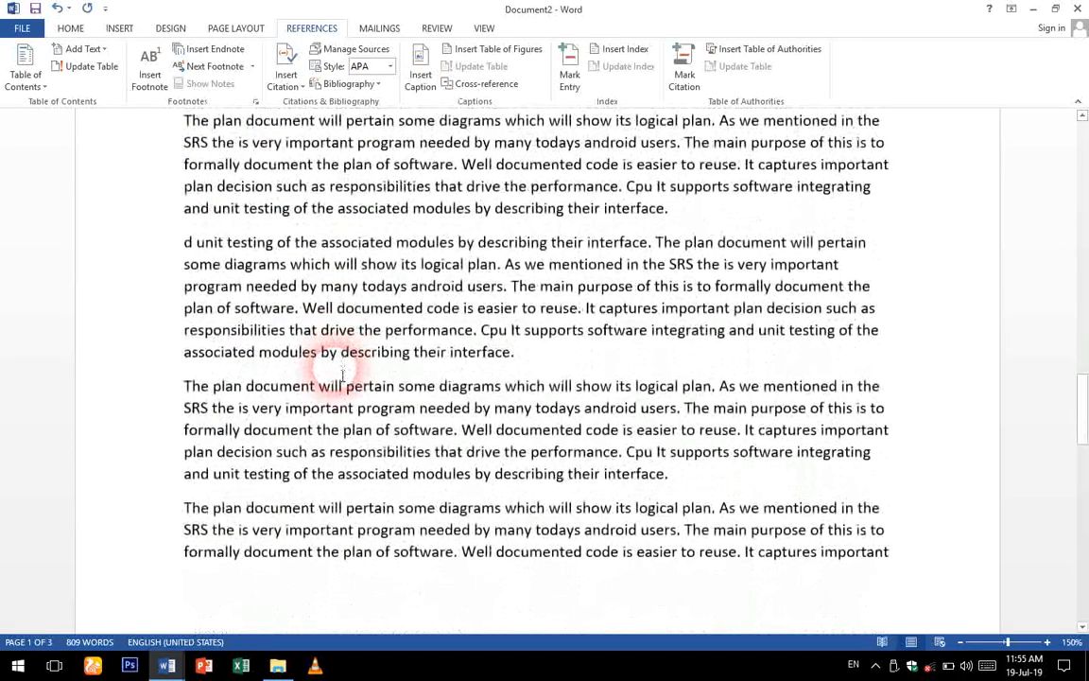
scroll(339, 378, down, 5)
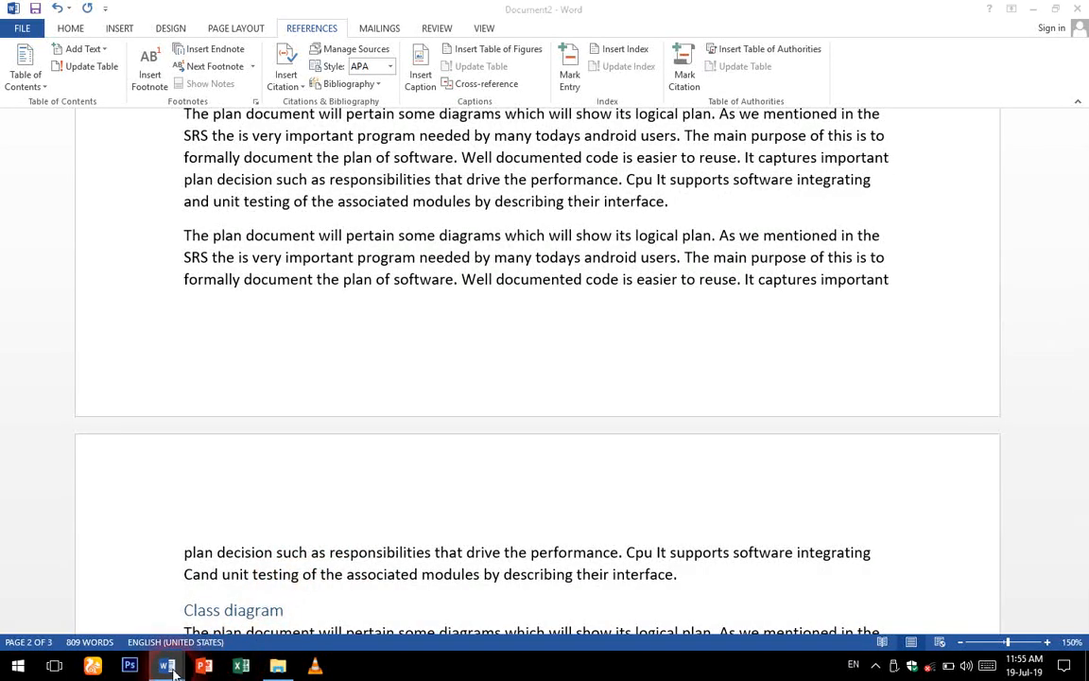
mouse_move(171, 666)
click(280, 607)
scroll(397, 444, down, 2)
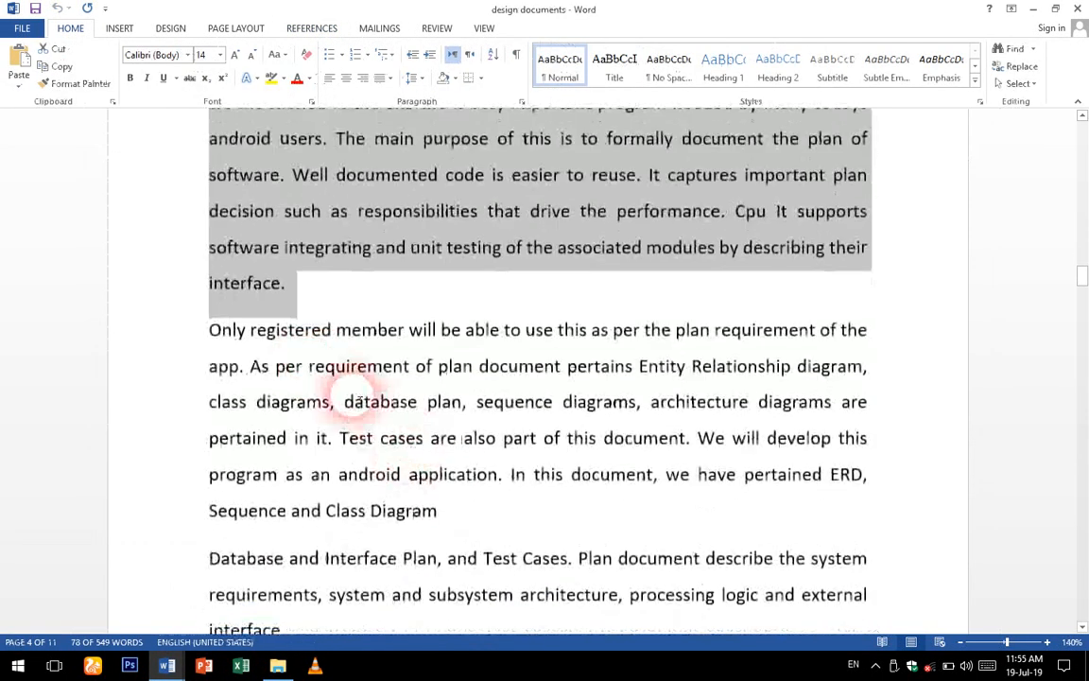
drag(200, 326, 284, 479)
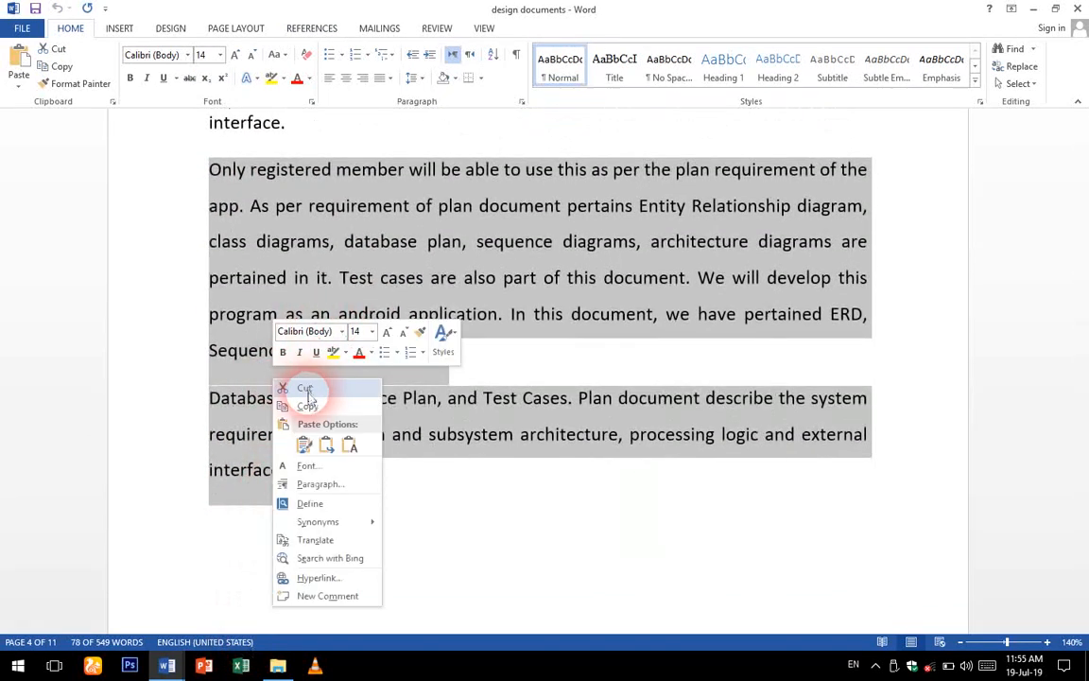
click(308, 405)
Back in Document2, paste the copied paragraphs three times in a row after the second-to-last body paragraph on page 2
click(170, 666)
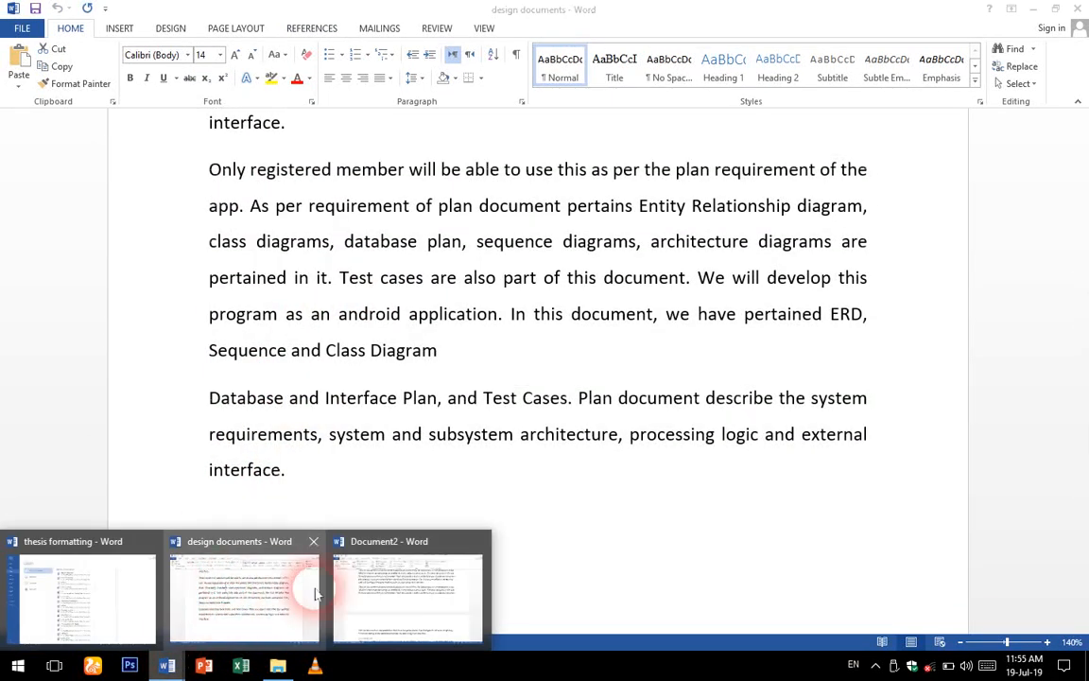
click(370, 584)
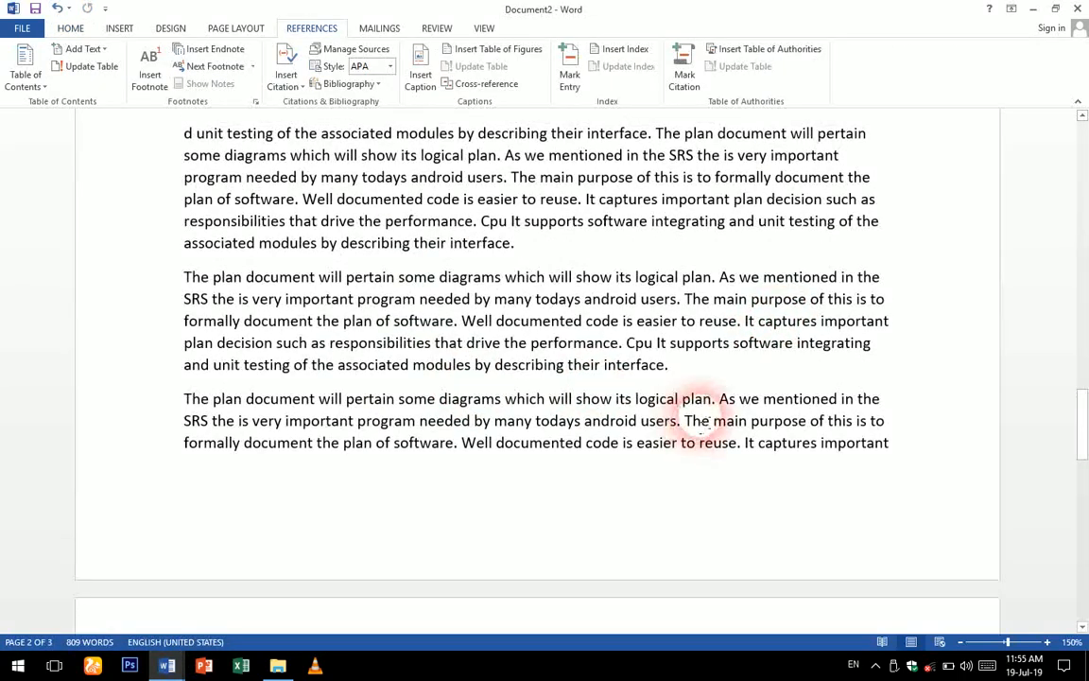
right_click(690, 369)
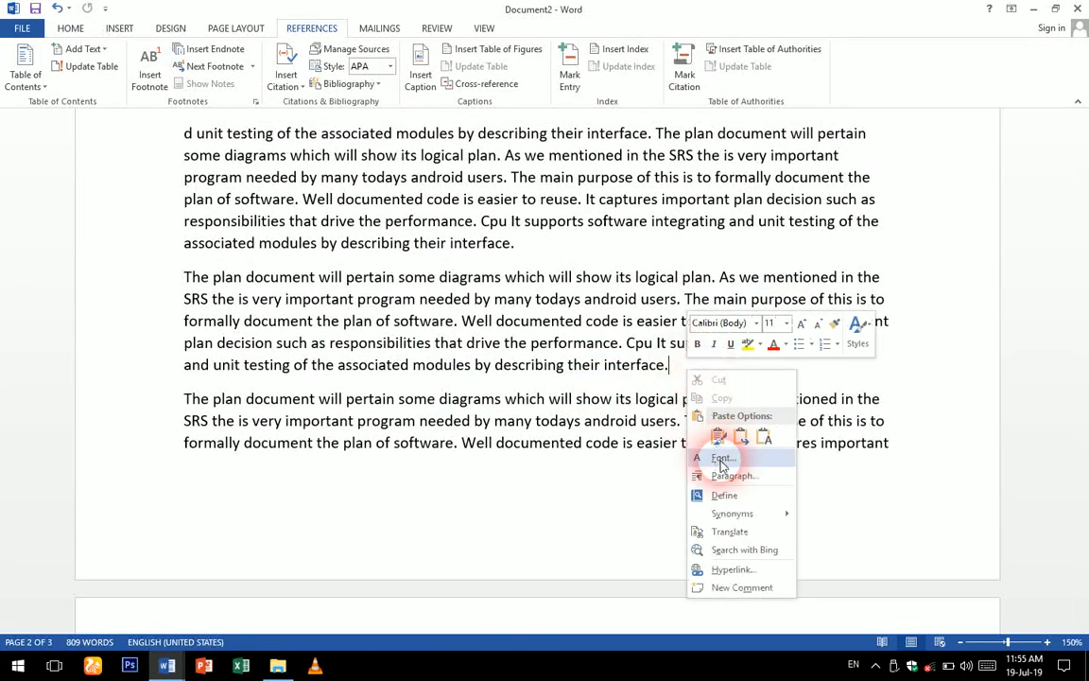
click(719, 435)
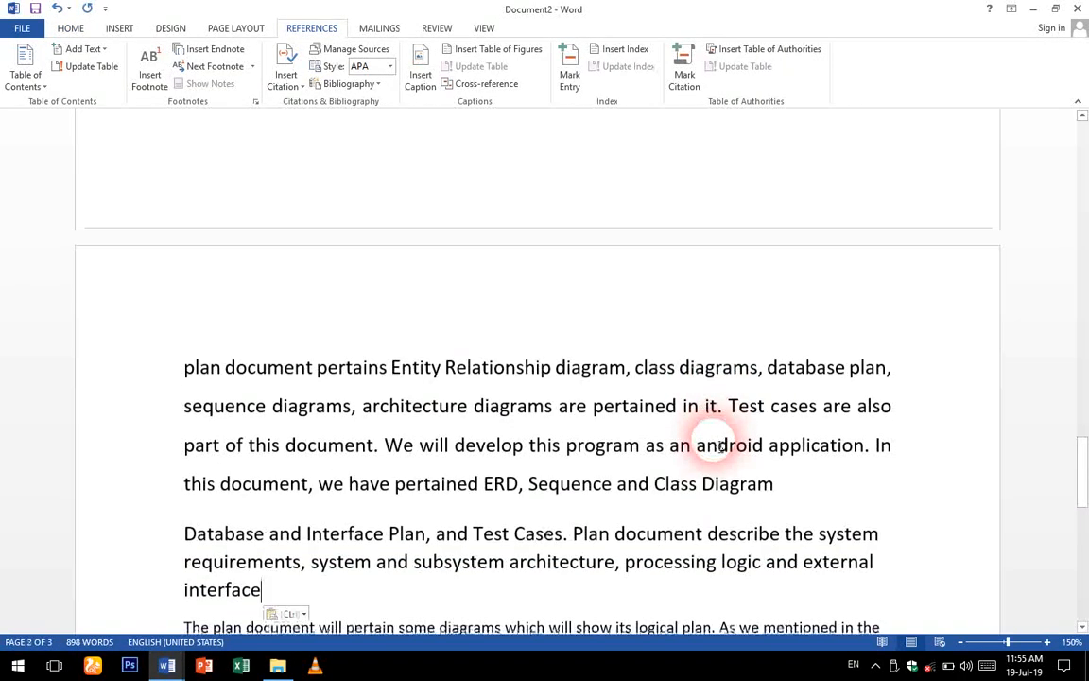
right_click(389, 583)
click(418, 427)
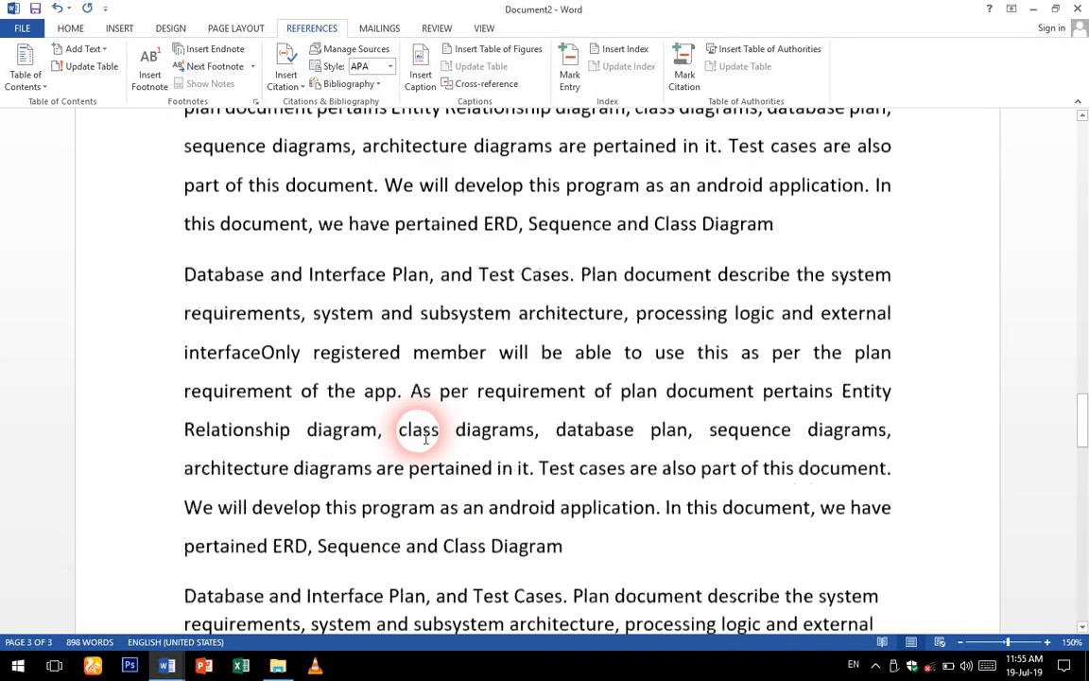
right_click(310, 588)
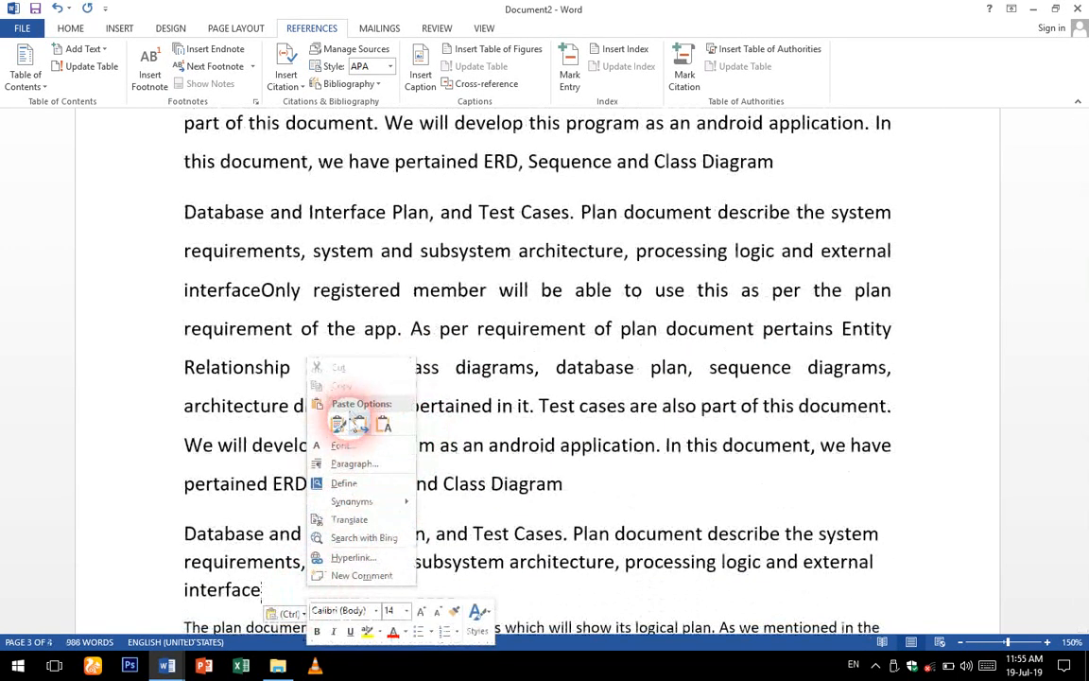
click(339, 425)
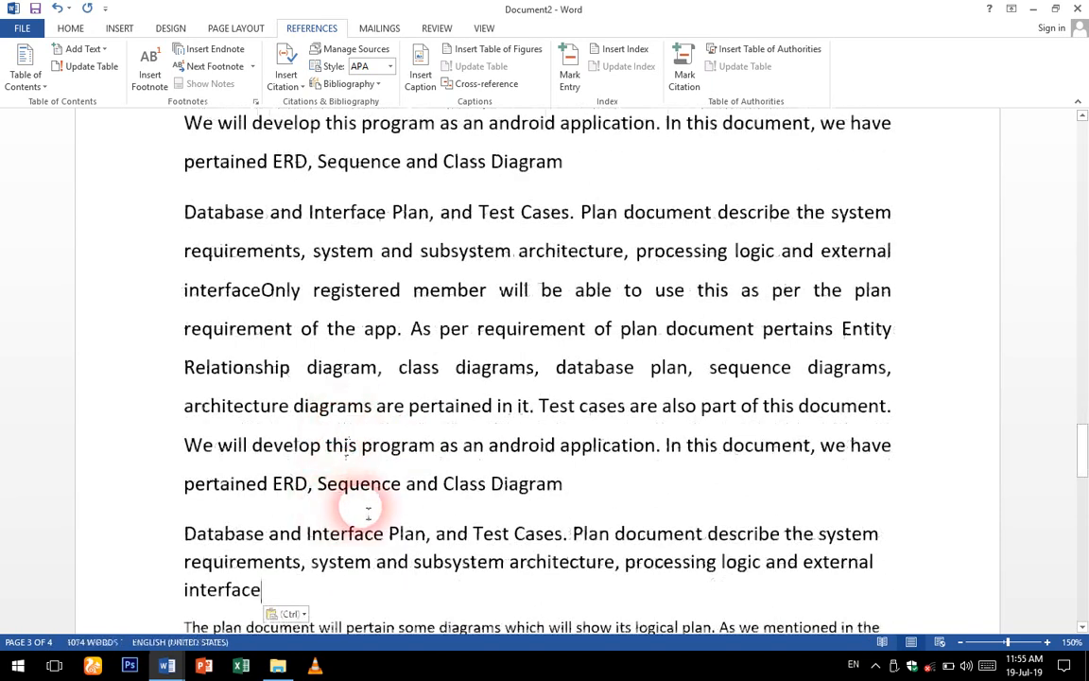
Update the table of contents on the first page so its page numbers match the lengthened document
scroll(348, 432, down, 8)
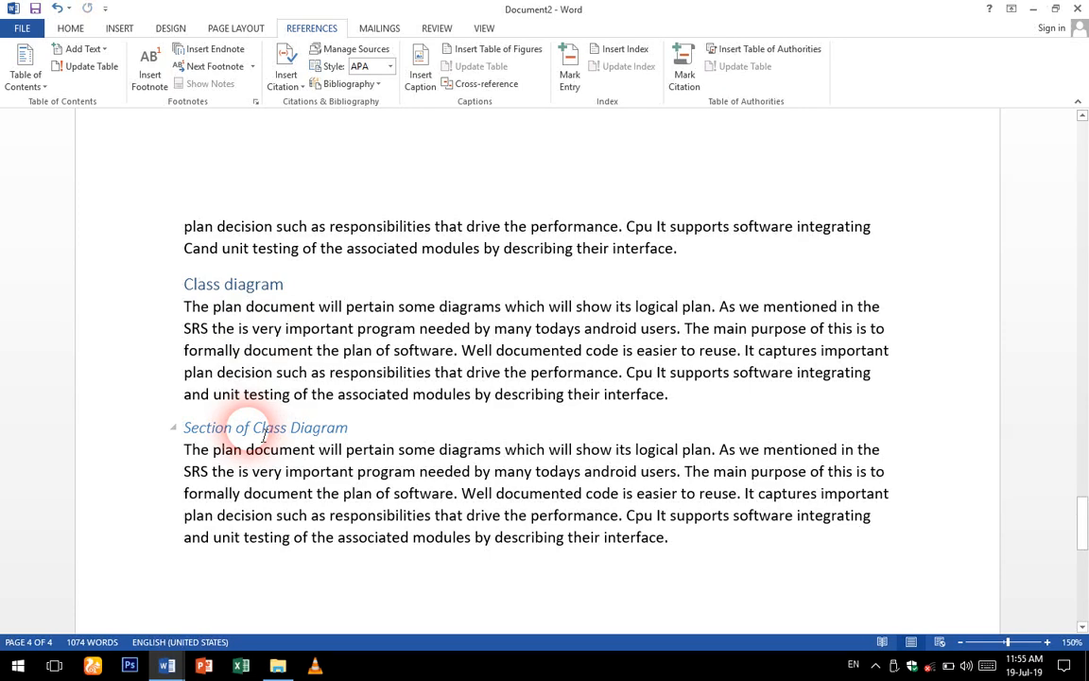
scroll(267, 443, up, 20)
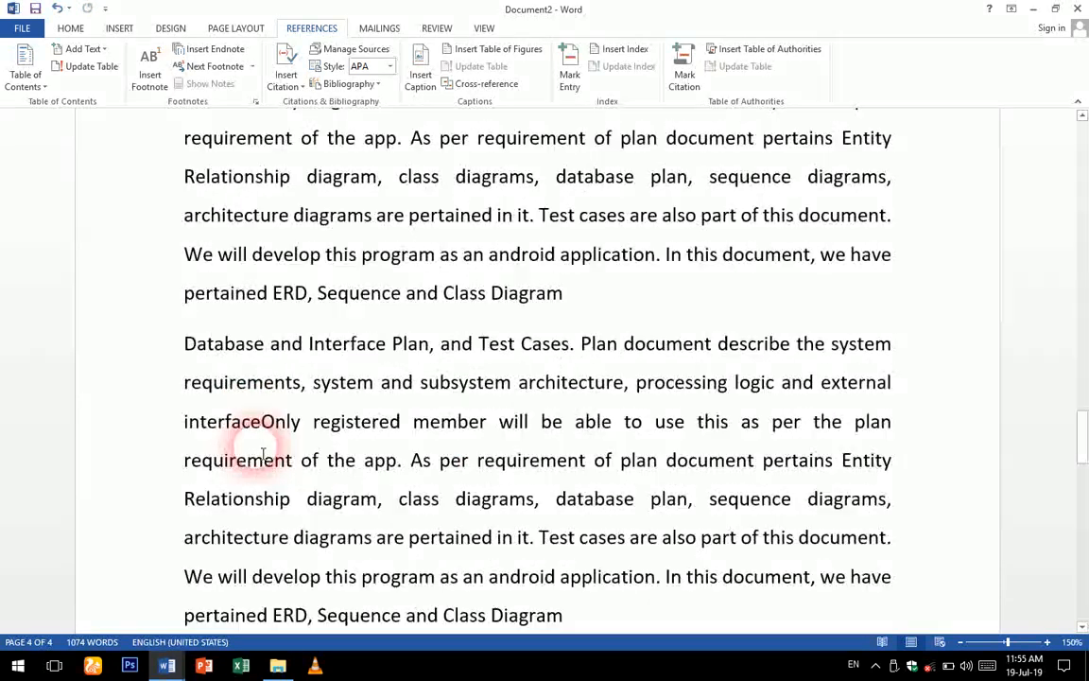
scroll(255, 451, up, 15)
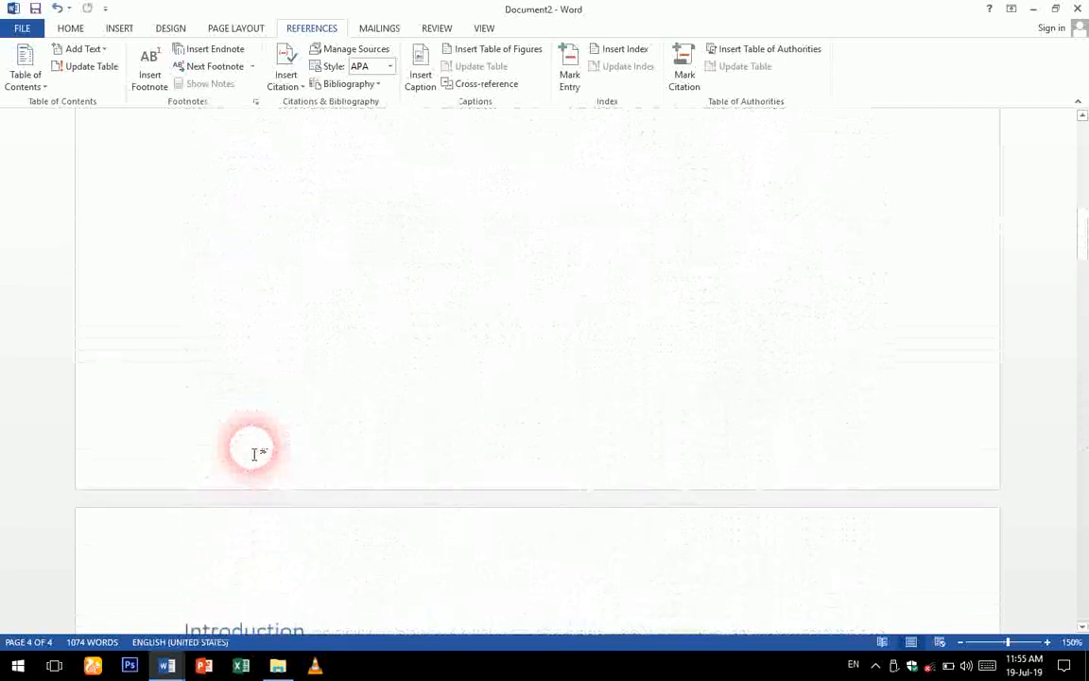
click(382, 334)
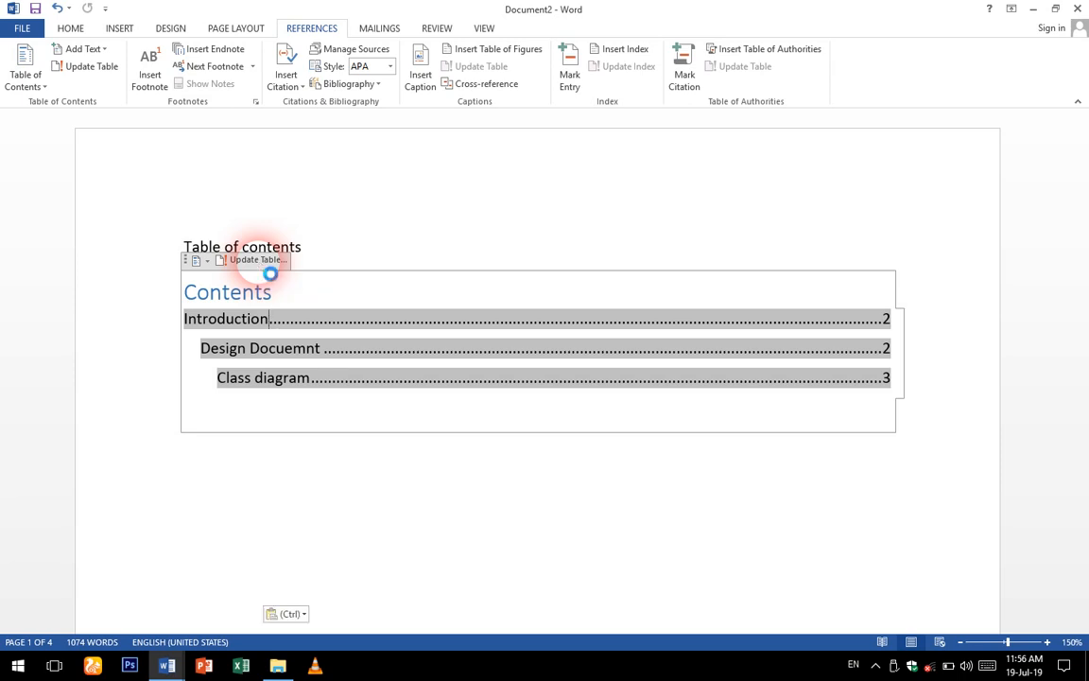
click(257, 260)
click(552, 353)
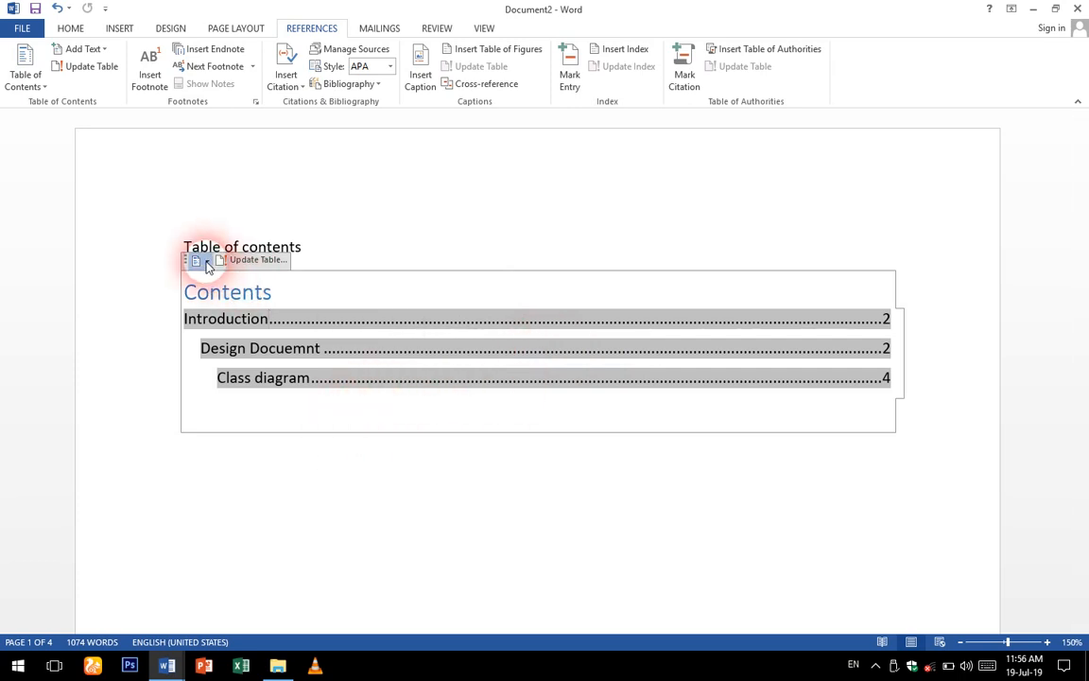
Try the Manual Table format on the table of contents, and replace it with Automatic Table 2
click(207, 261)
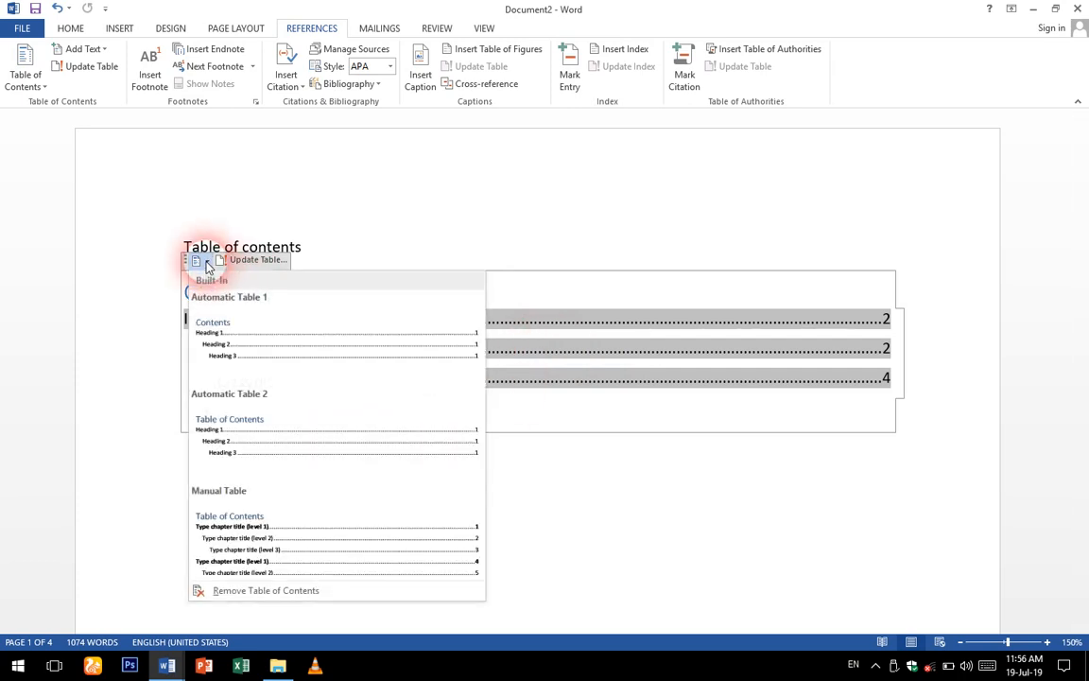
click(312, 536)
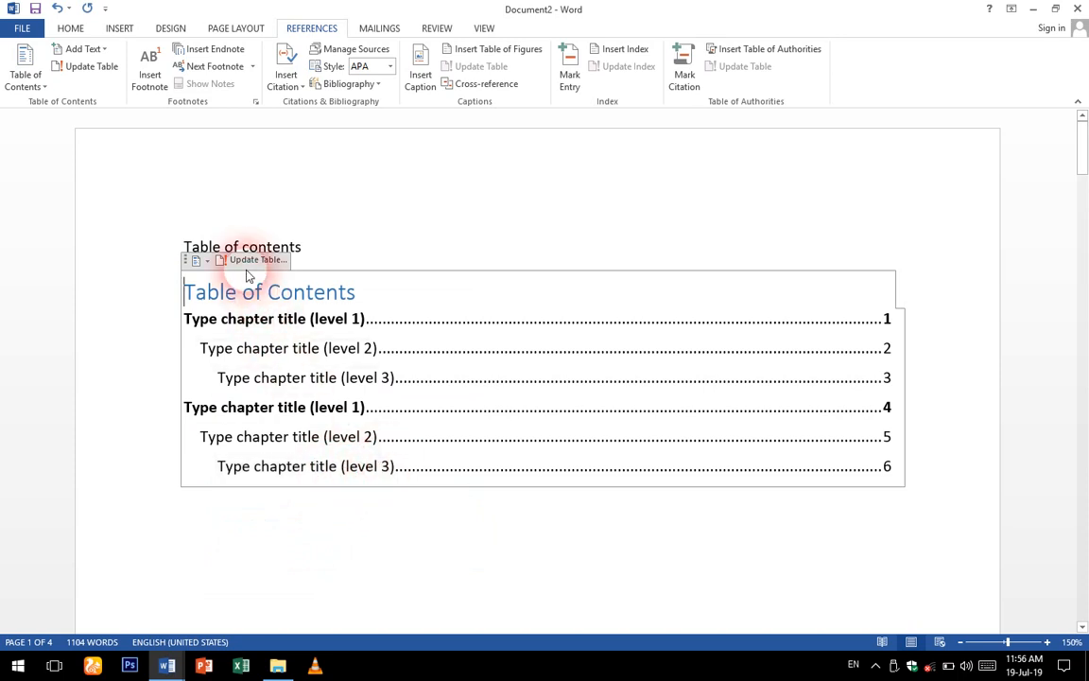
click(207, 261)
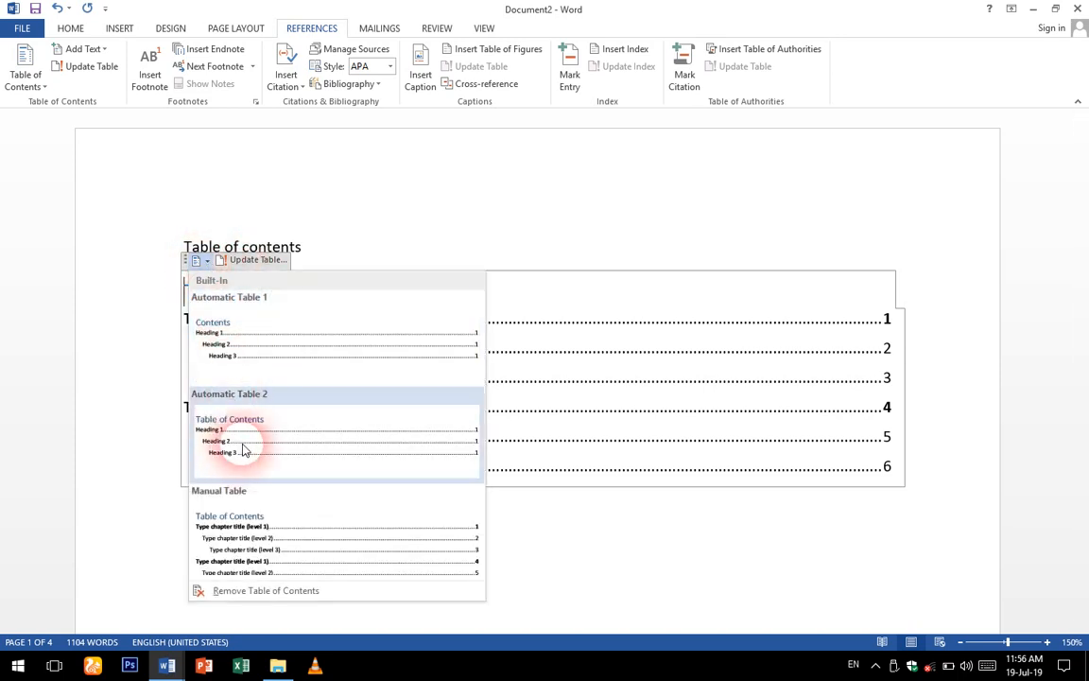
click(243, 450)
click(207, 260)
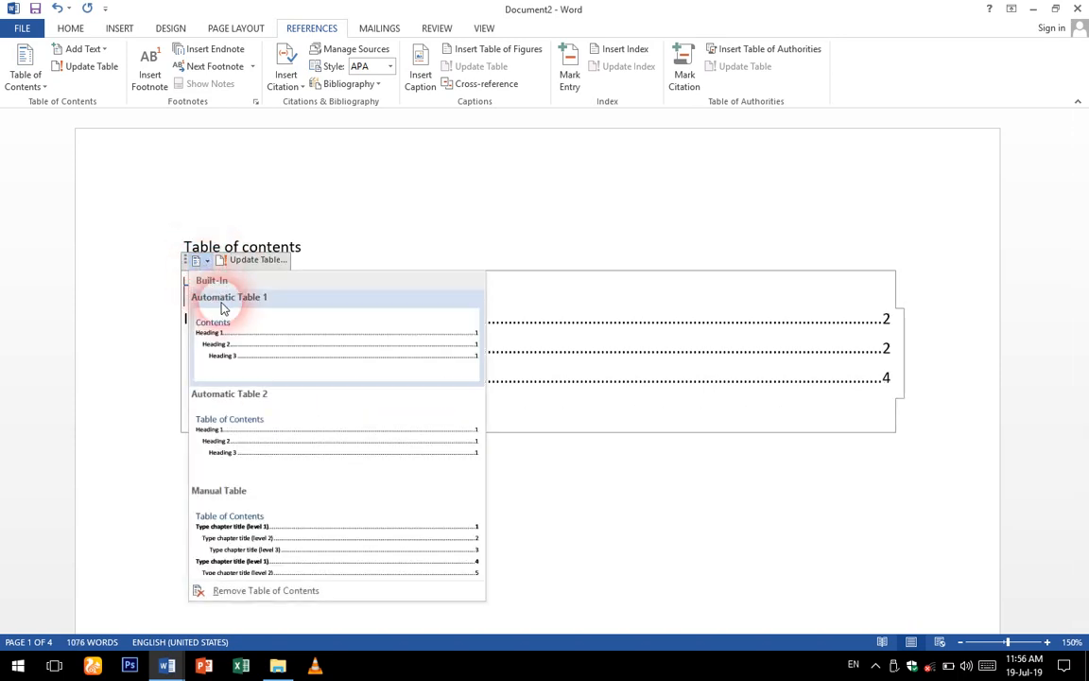
click(560, 370)
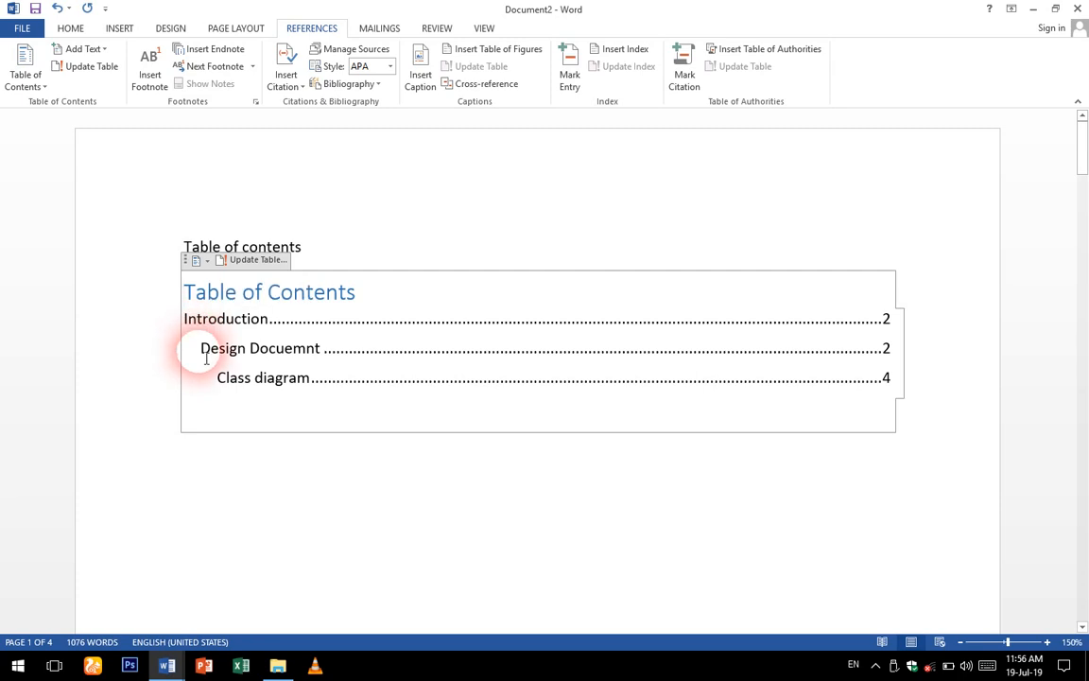
click(258, 392)
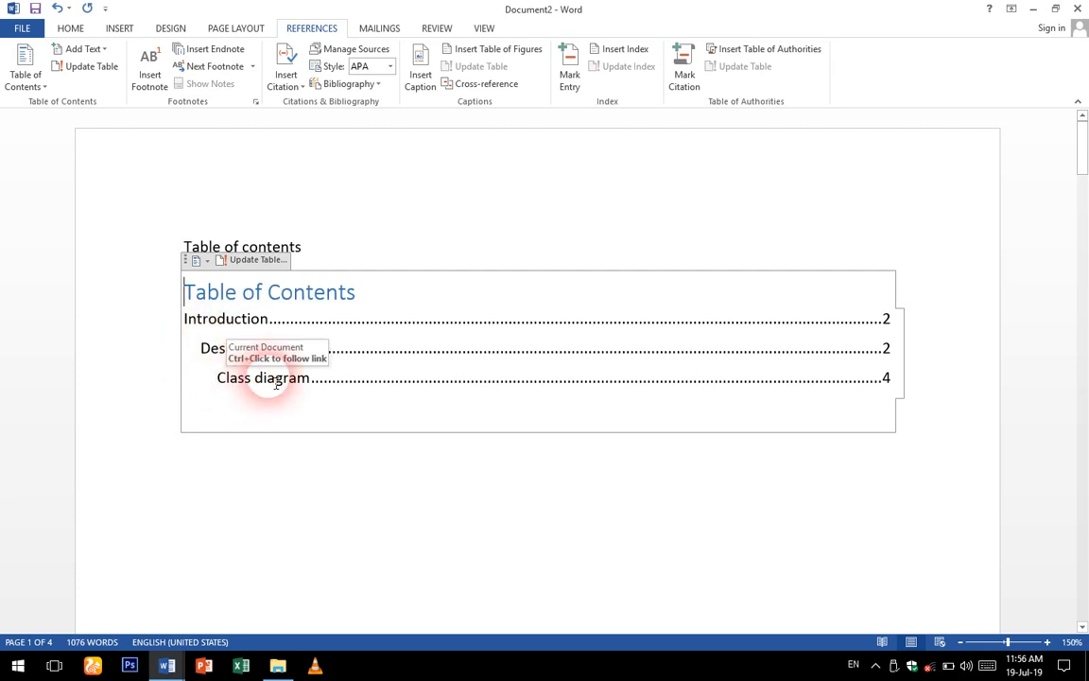
click(30, 80)
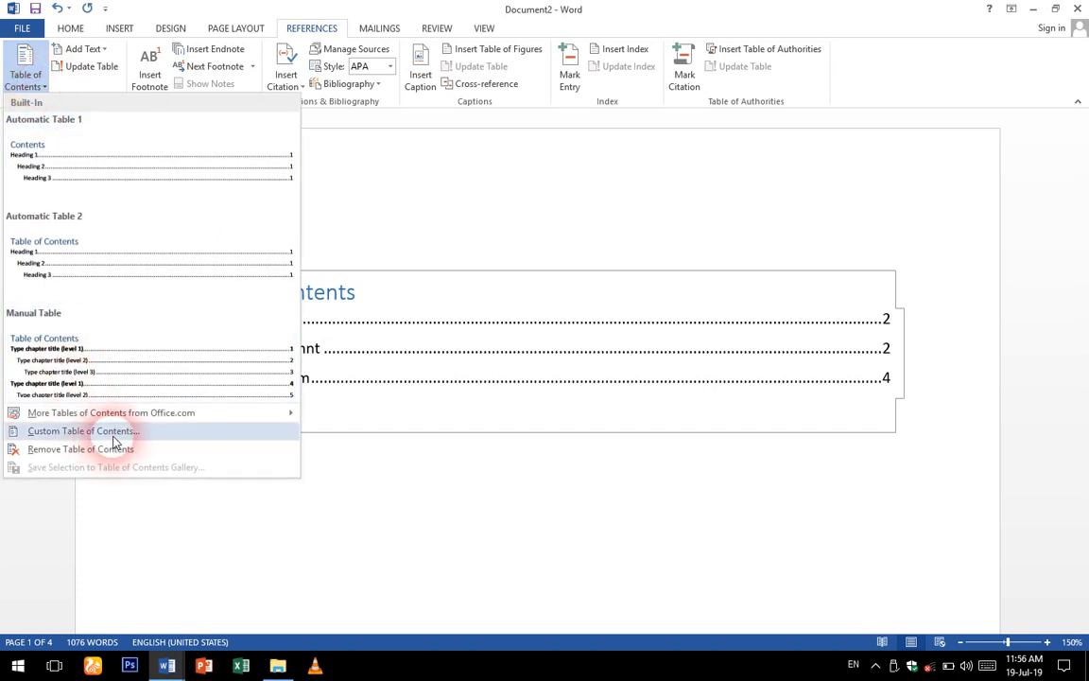
click(378, 384)
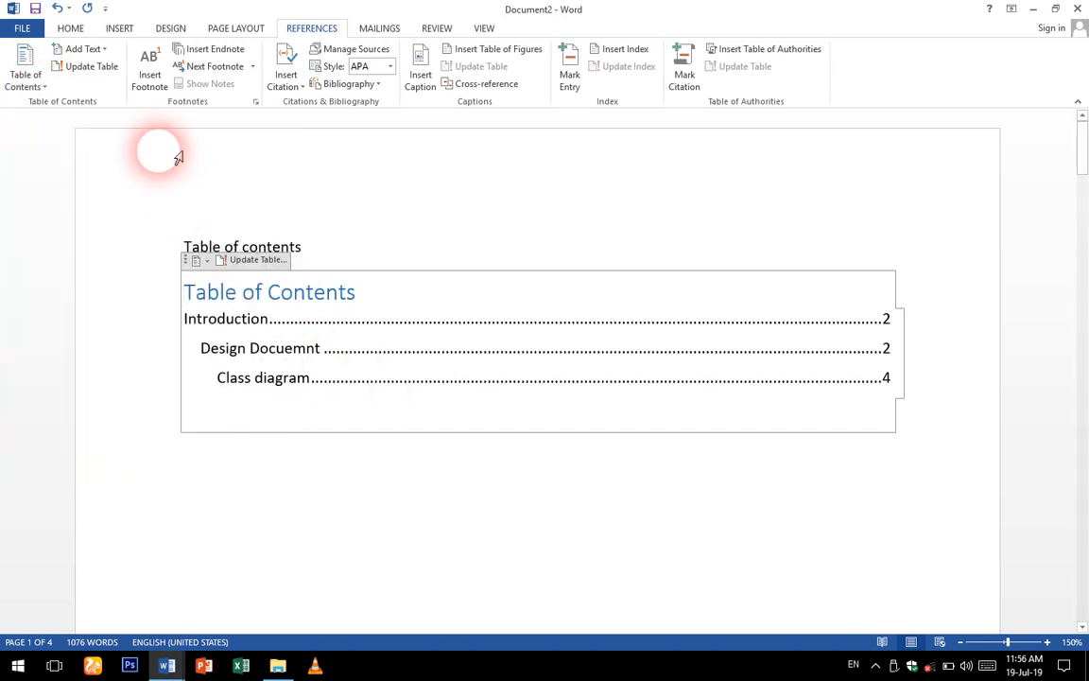
Add the number "1. " in front of the "Introduction" heading as plain text, undoing the automatic list formatting
scroll(189, 302, down, 10)
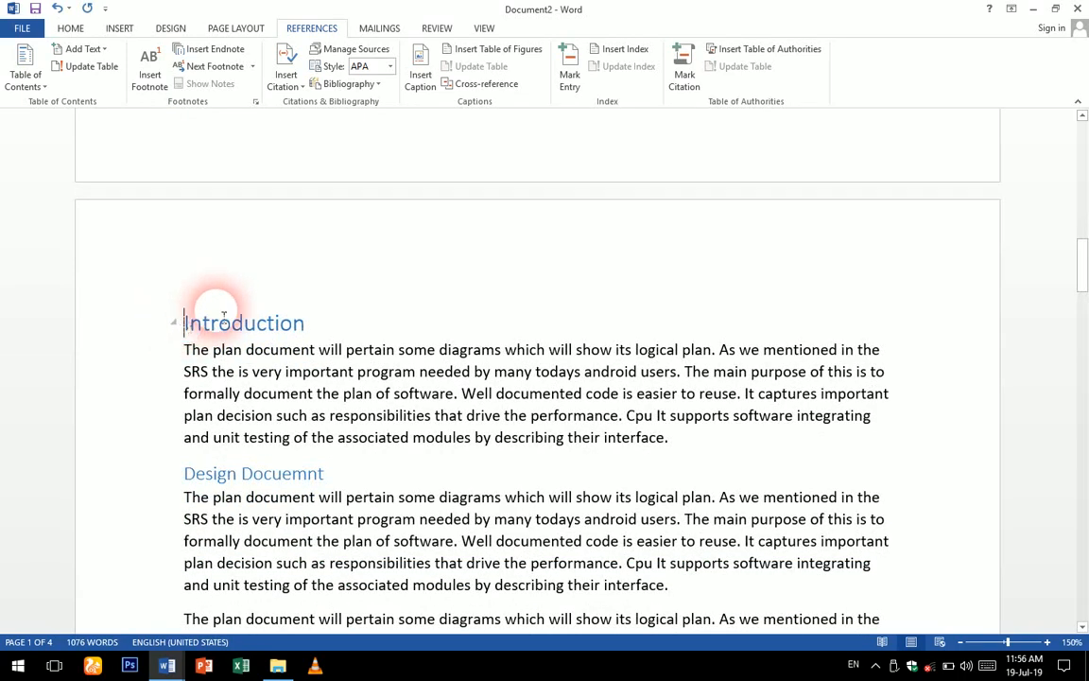
click(330, 261)
text(1.)
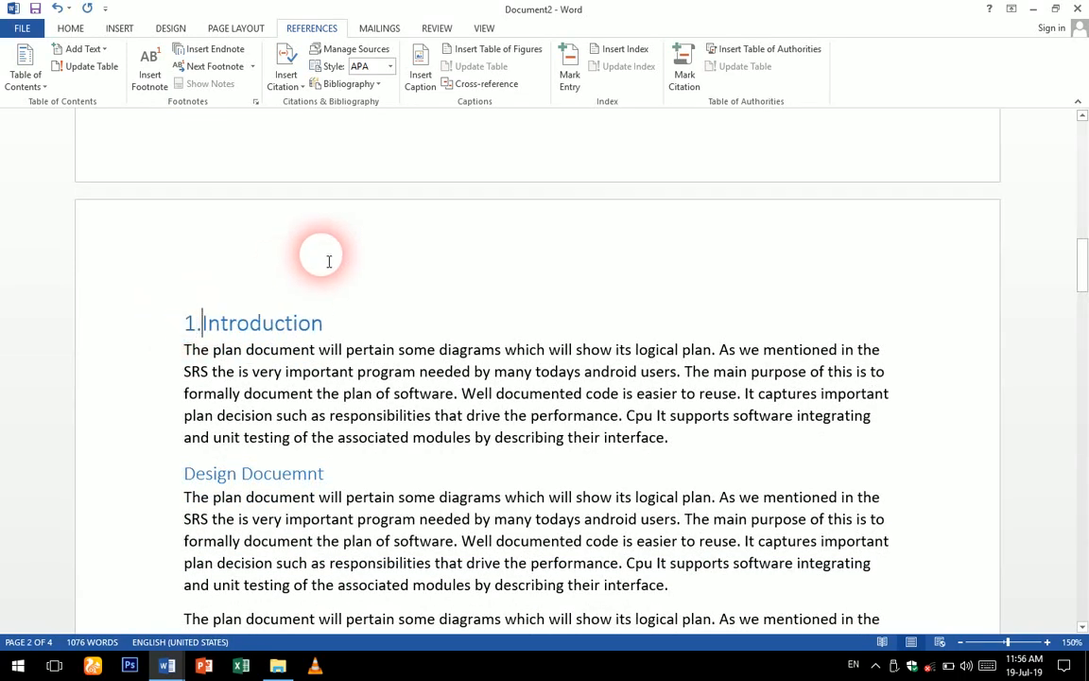
key(ctrl+z)
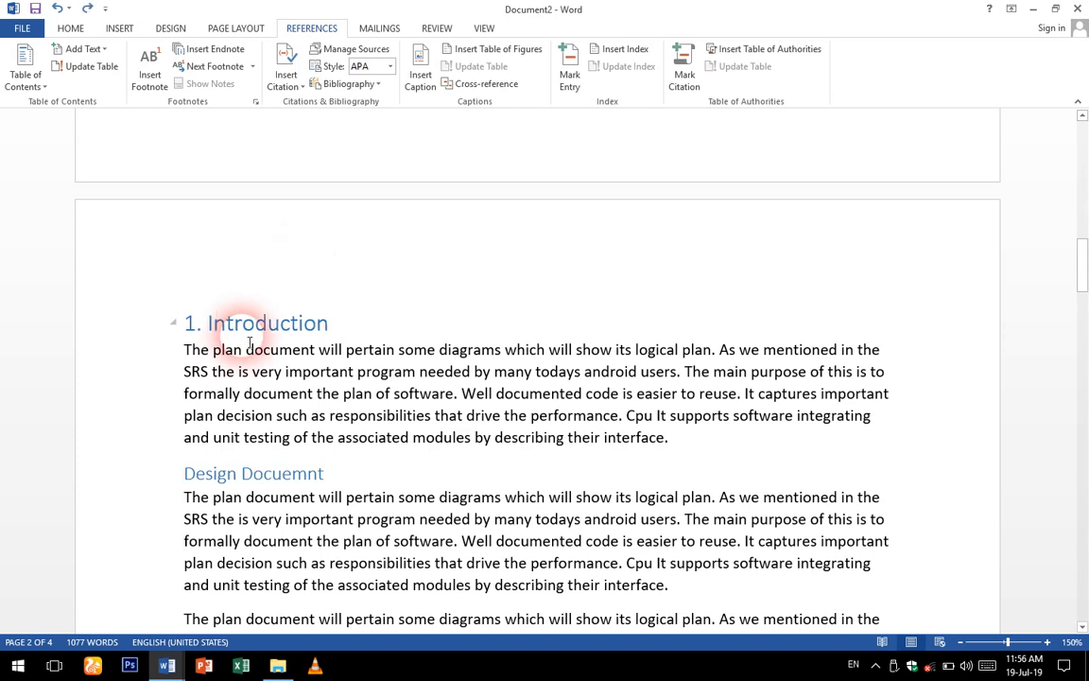
Add the number "1.1 " in front of the "Design Docuemnt" heading
drag(184, 473, 190, 475)
click(184, 473)
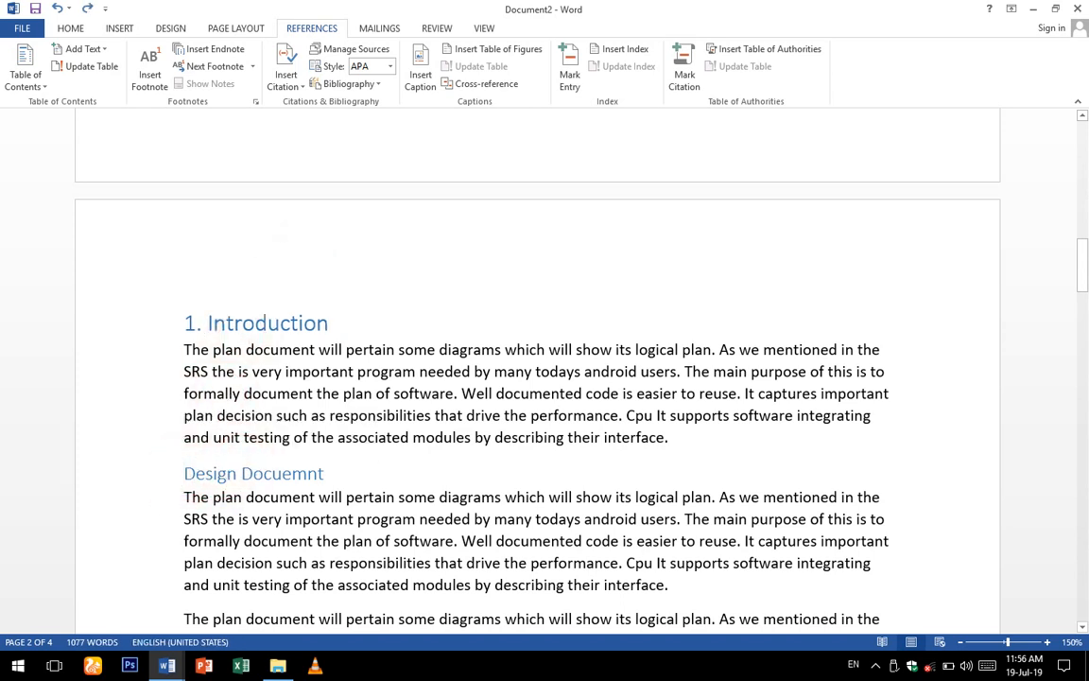
text(1.1)
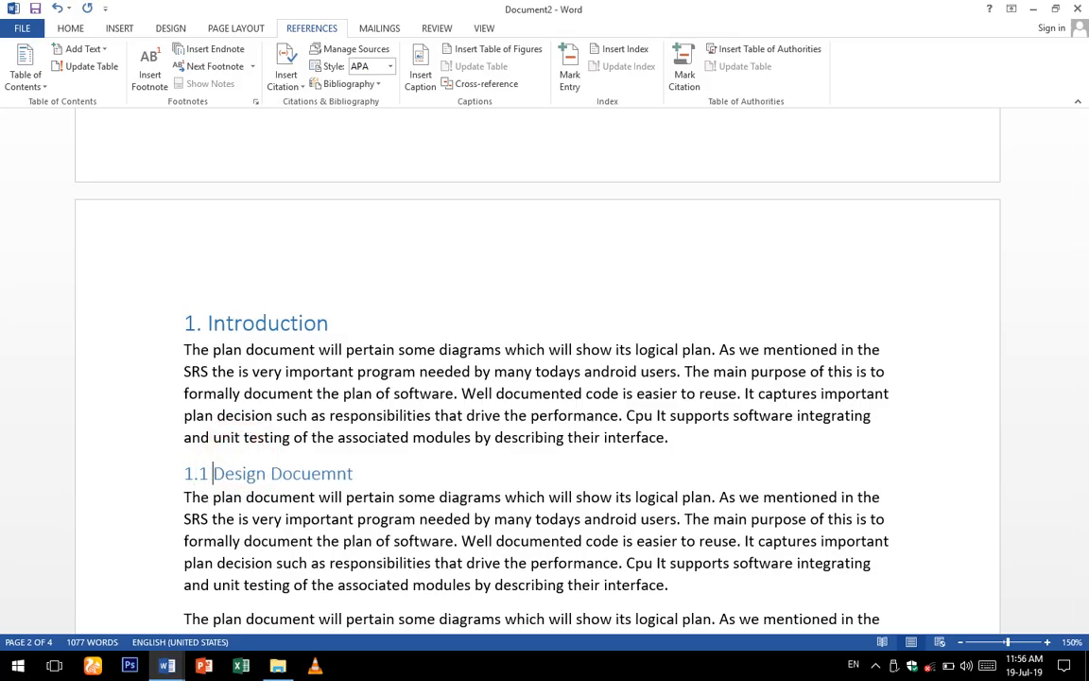
Add the number "1.1.1" in front of the "Class diagram" heading on the last page
scroll(218, 446, down, 15)
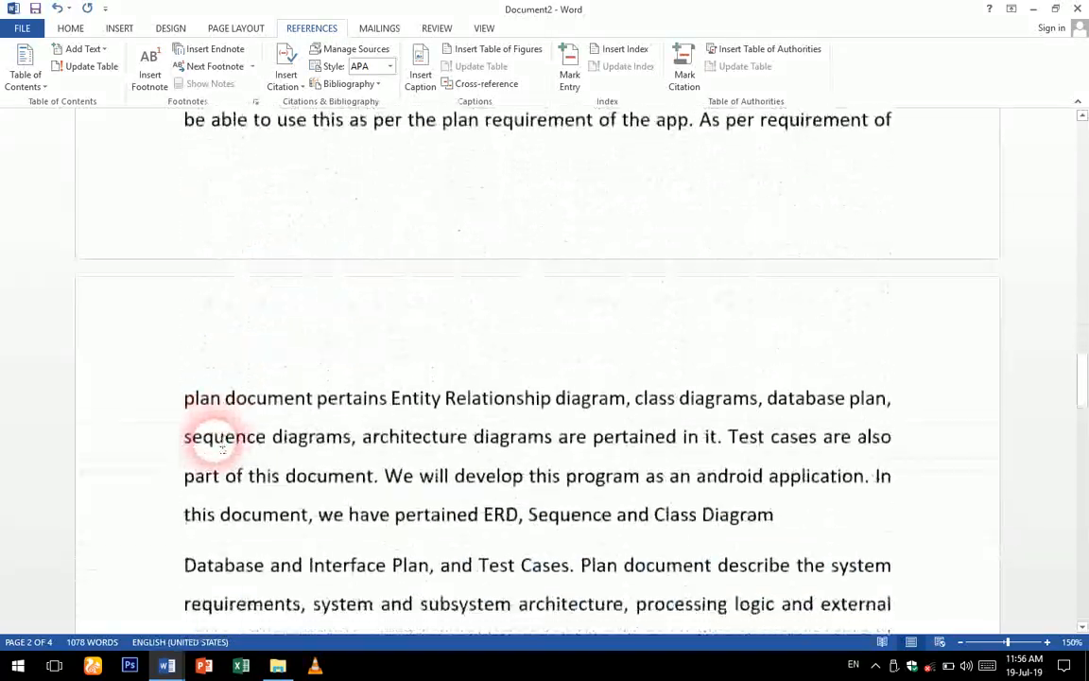
scroll(218, 446, down, 12)
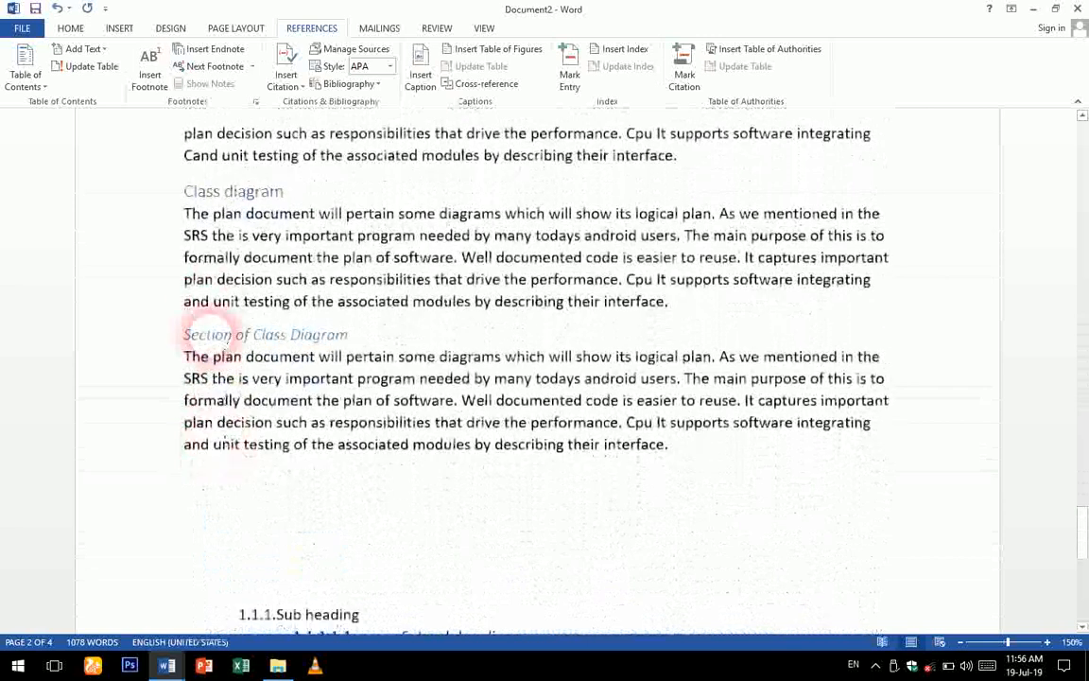
click(188, 193)
text(1.1)
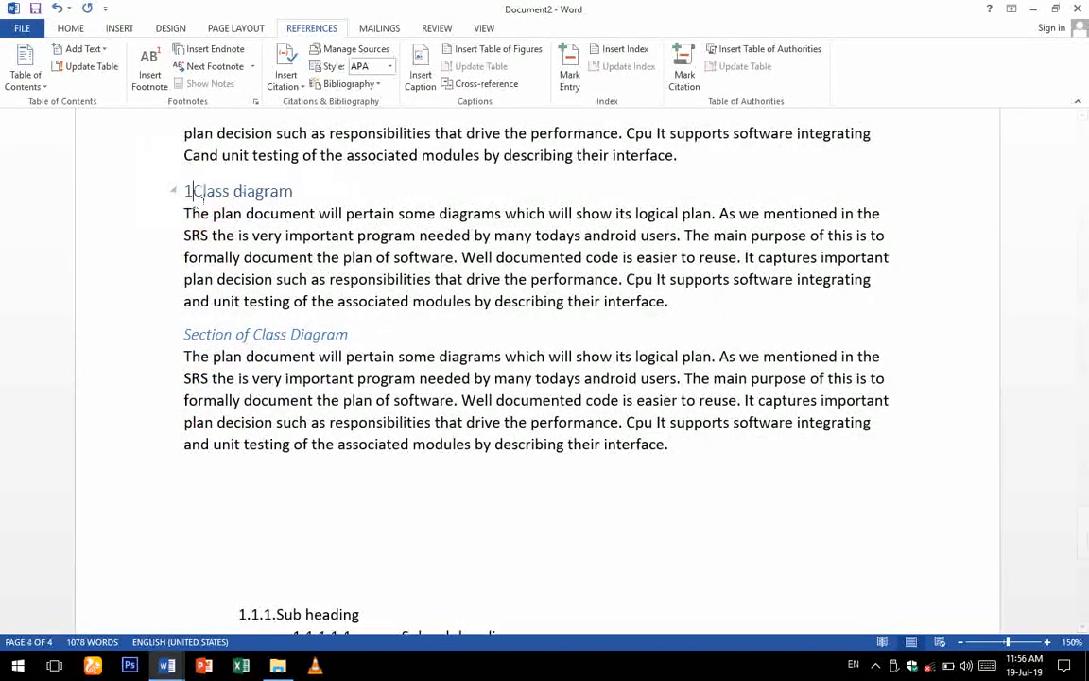
text(.)
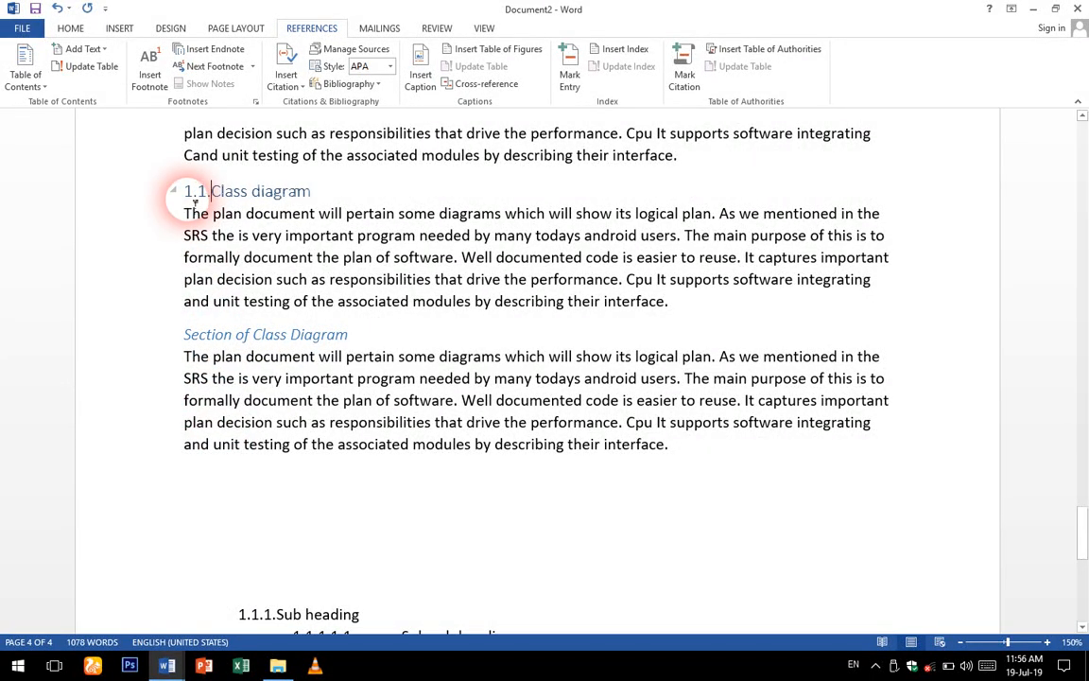
text(1)
drag(290, 334, 289, 312)
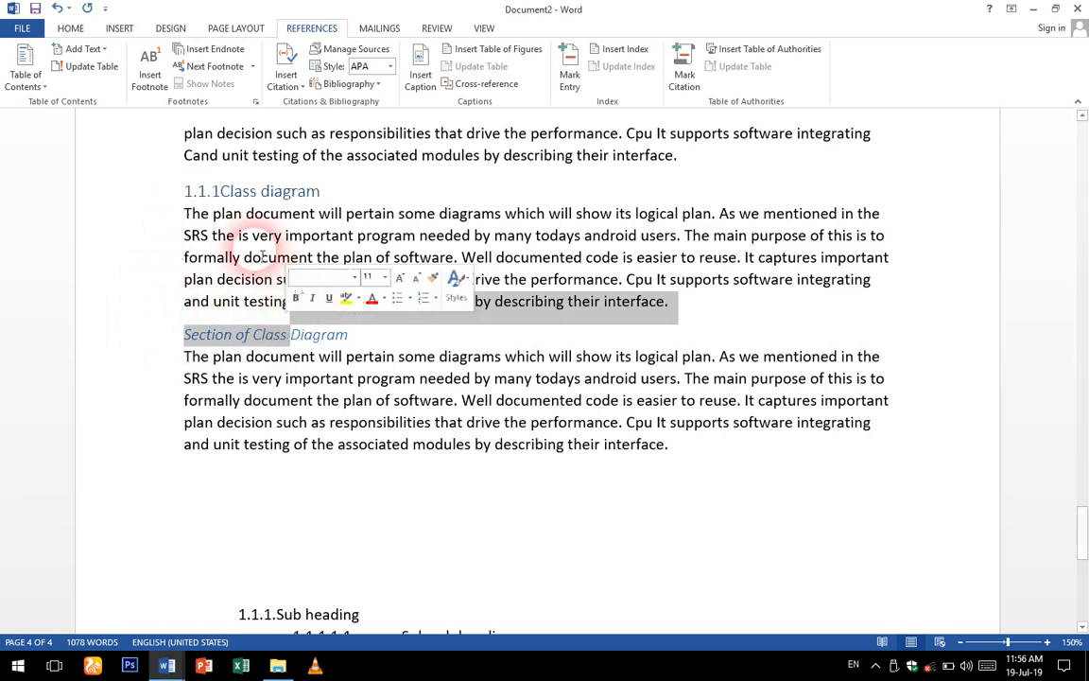
click(33, 8)
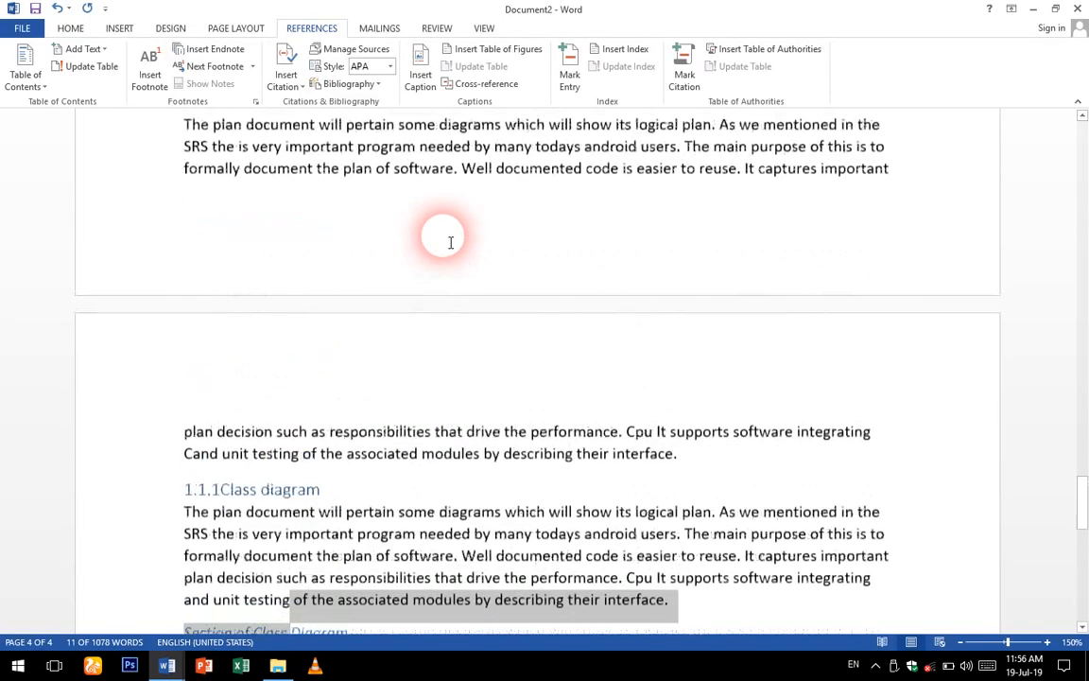
Update the table of contents on the first page with the page-numbers-only option
scroll(437, 236, up, 10)
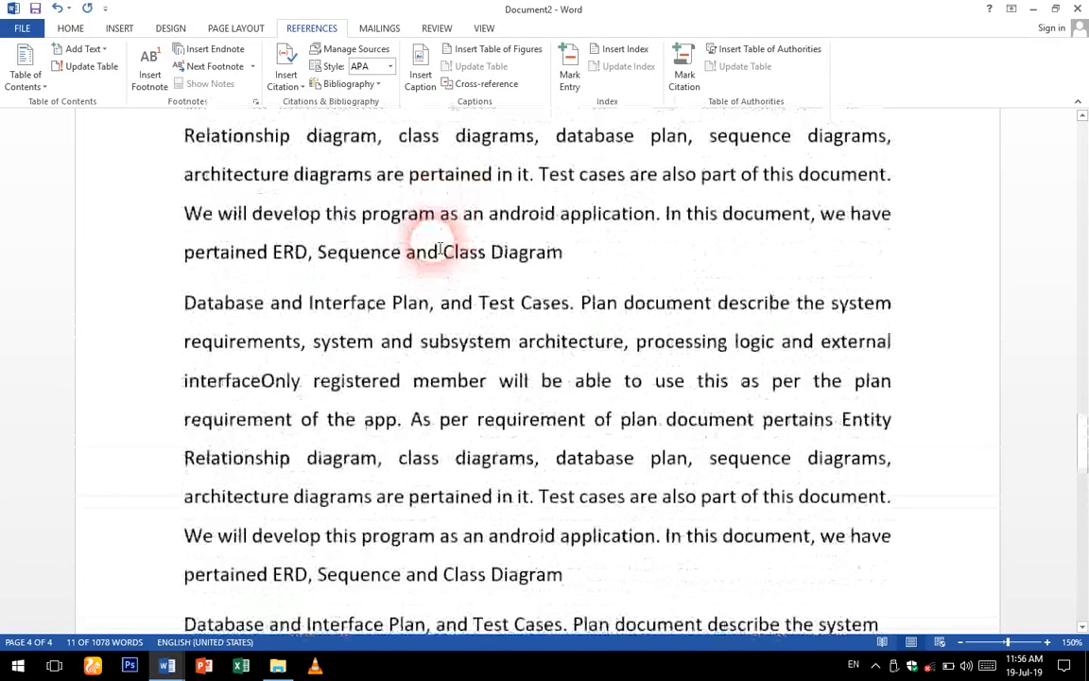
scroll(428, 247, up, 20)
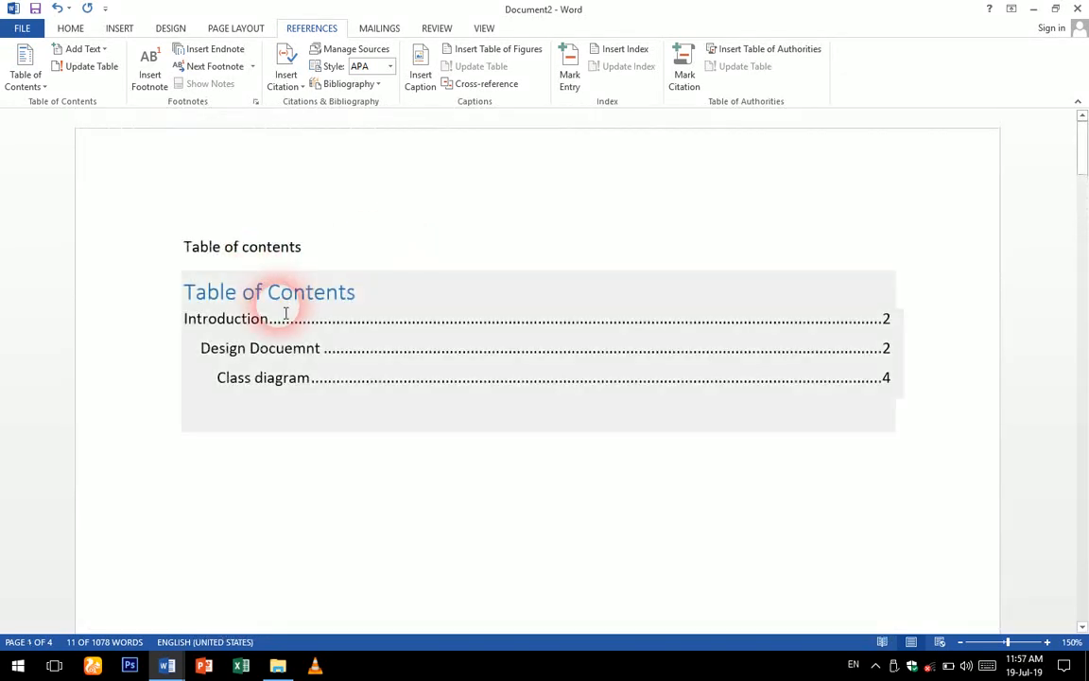
click(262, 291)
click(250, 259)
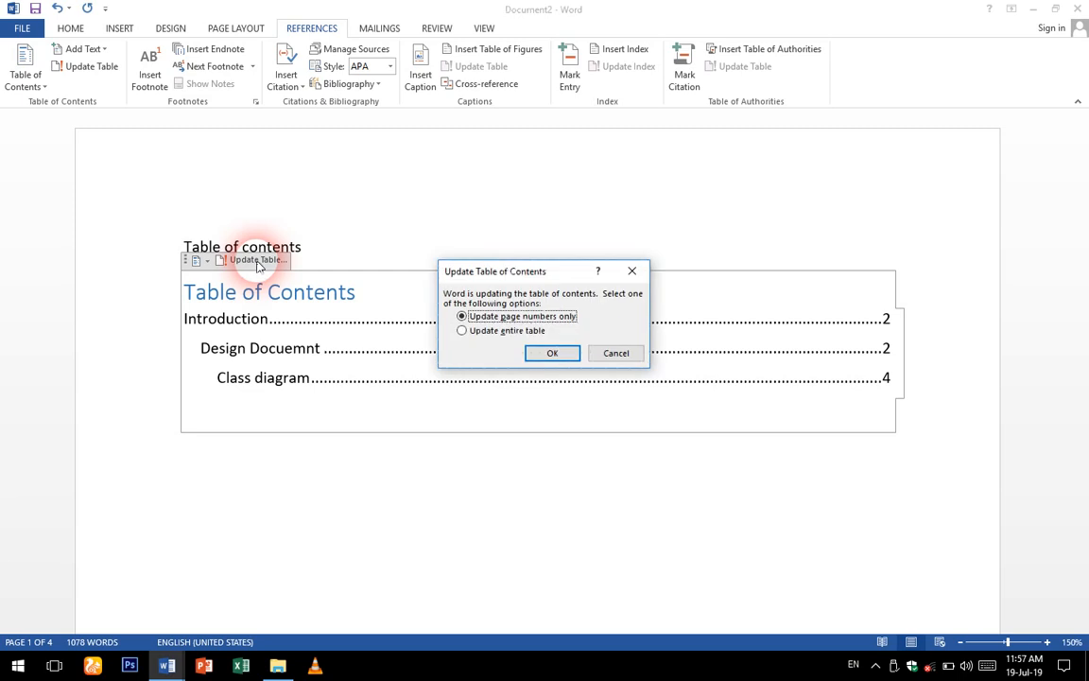
click(477, 316)
click(552, 352)
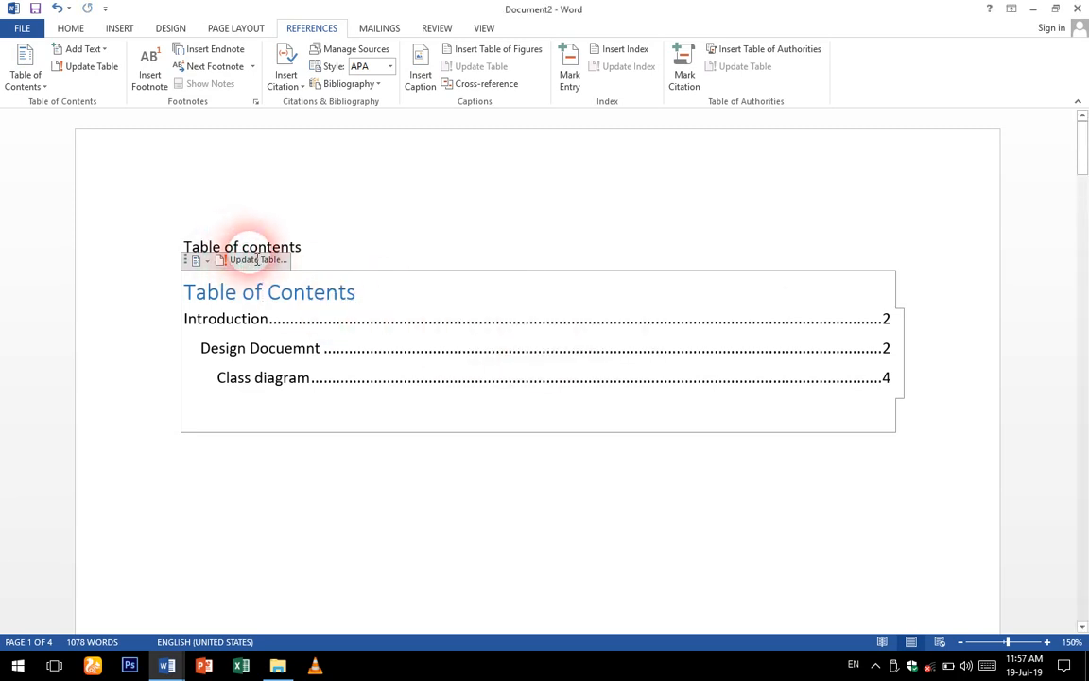
click(251, 259)
click(552, 353)
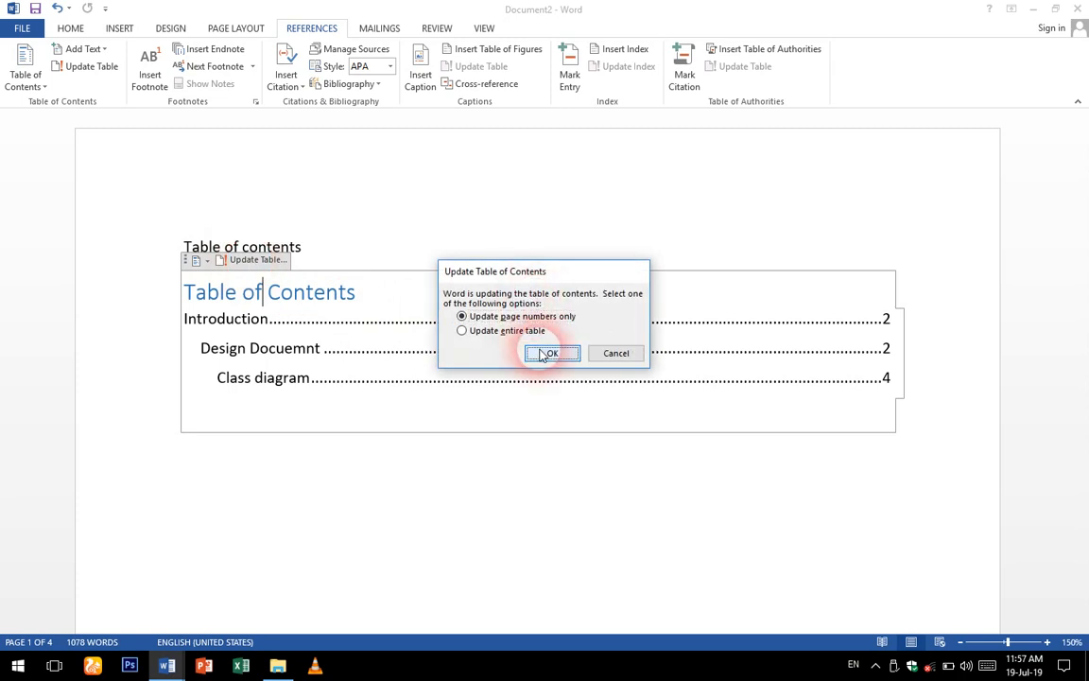
Switch the table of contents to the Automatic Table 1 format so its entries are rebuilt from the numbered headings
click(196, 260)
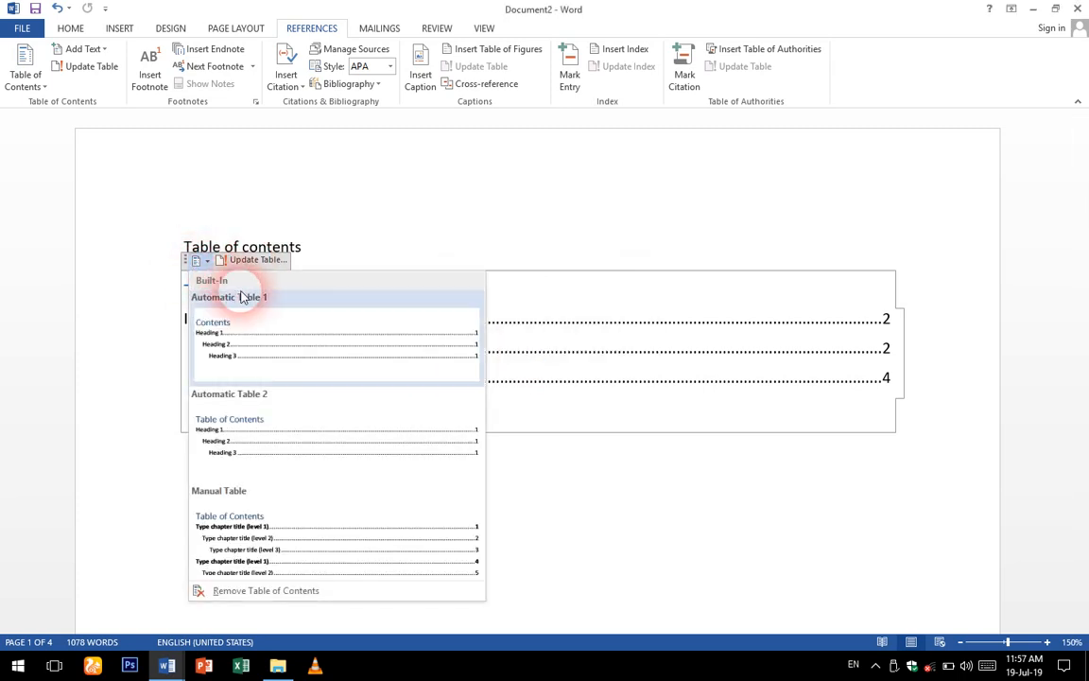
click(253, 337)
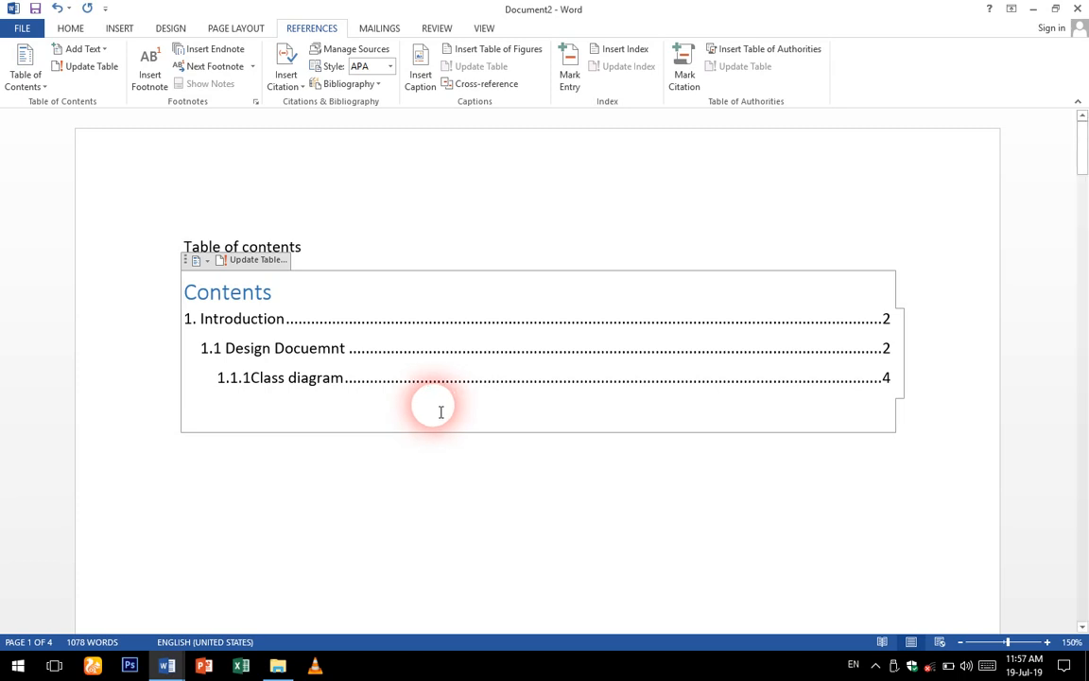
Modify the Heading 1 style used by the "Introduction" heading so its font color is Automatic
scroll(437, 406, down, 10)
scroll(321, 442, down, 1)
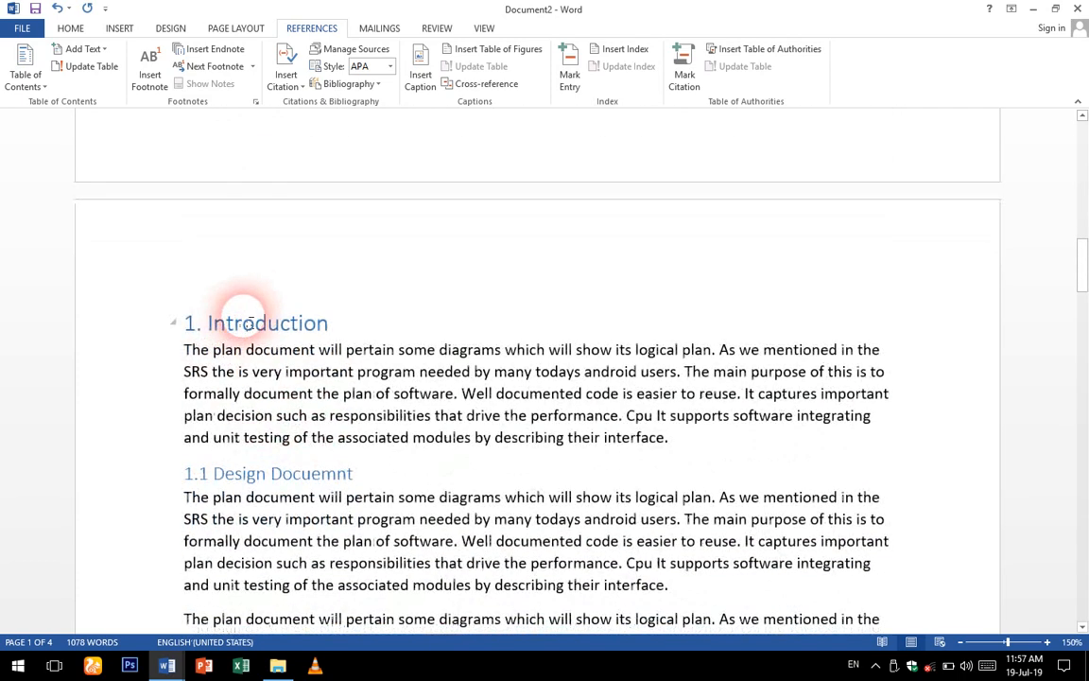
double_click(244, 322)
click(244, 323)
double_click(245, 322)
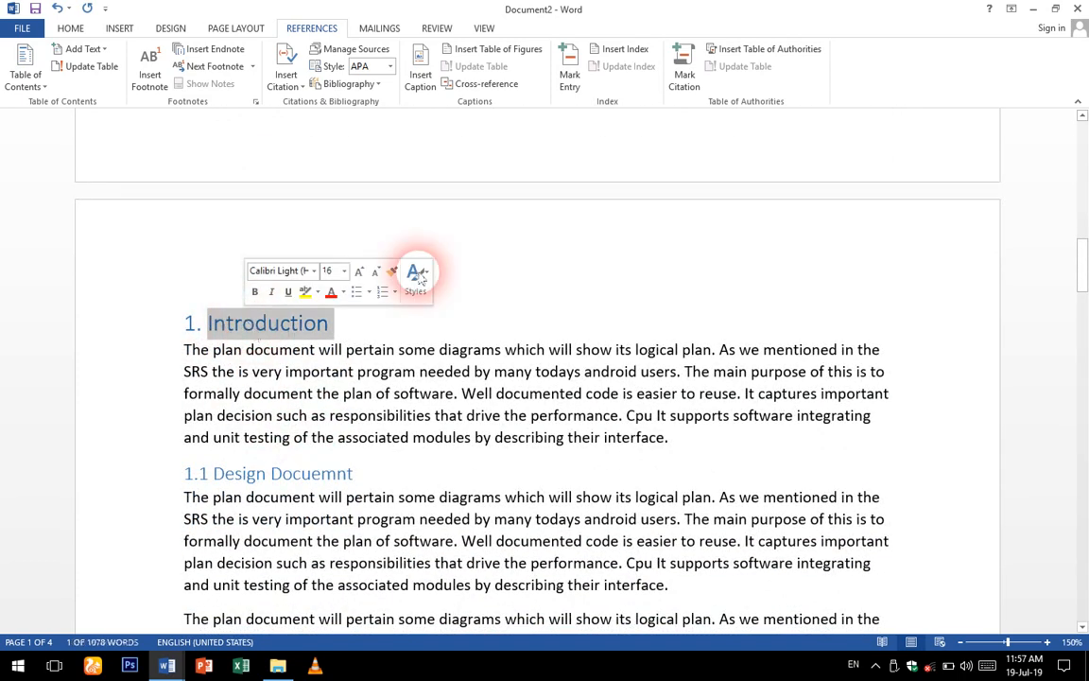
click(70, 32)
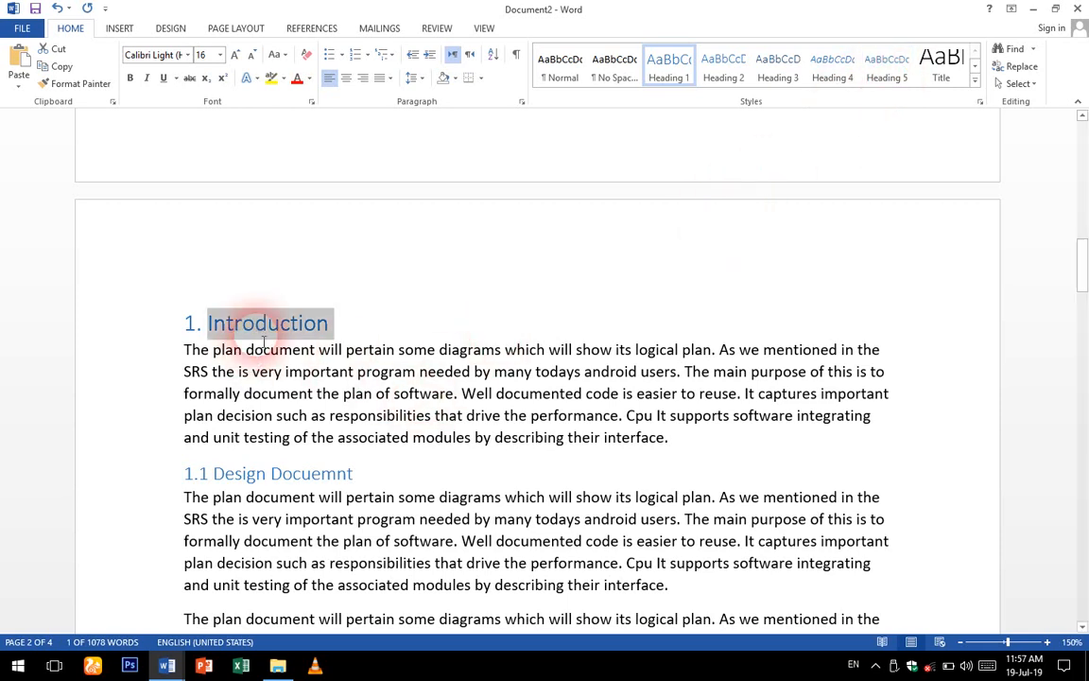
right_click(668, 77)
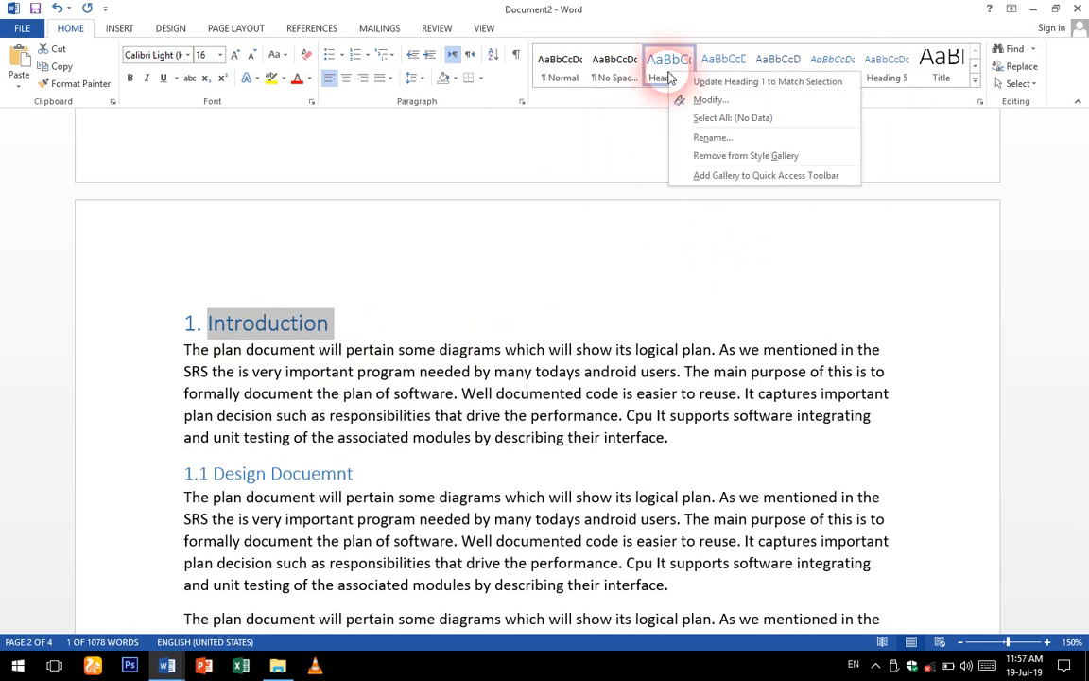
click(715, 98)
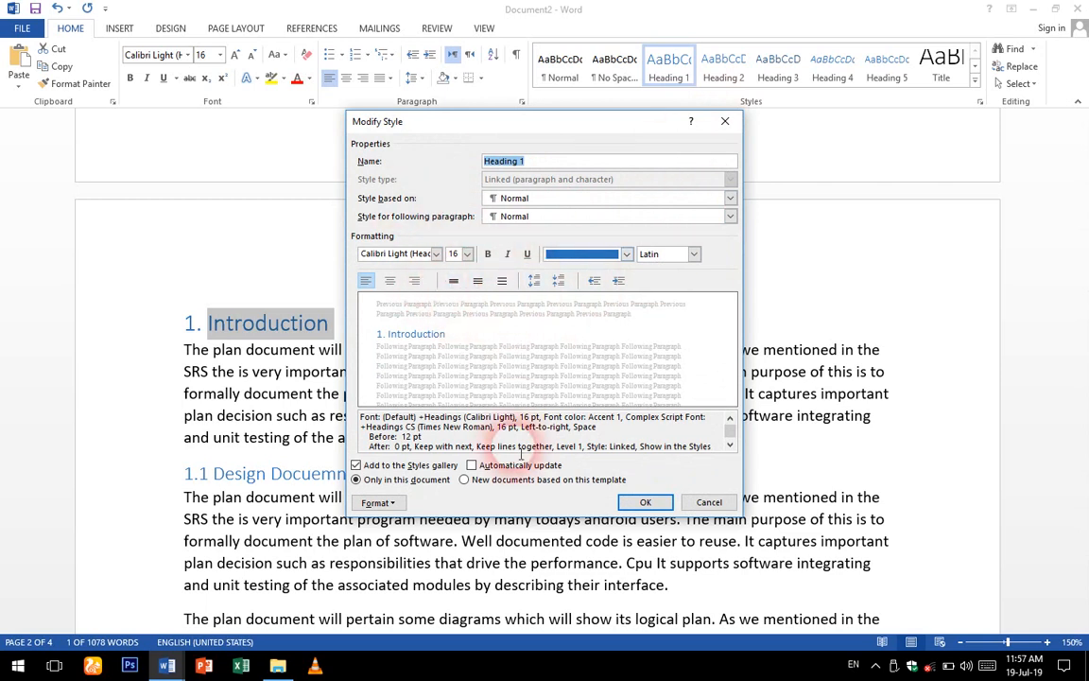
click(376, 502)
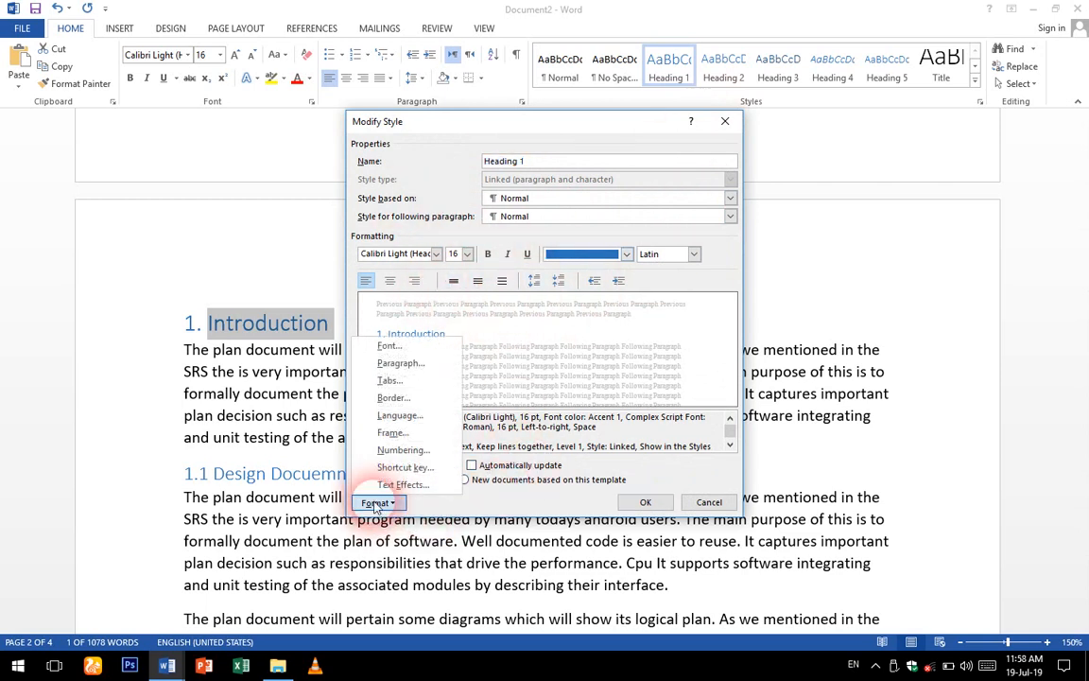
click(396, 349)
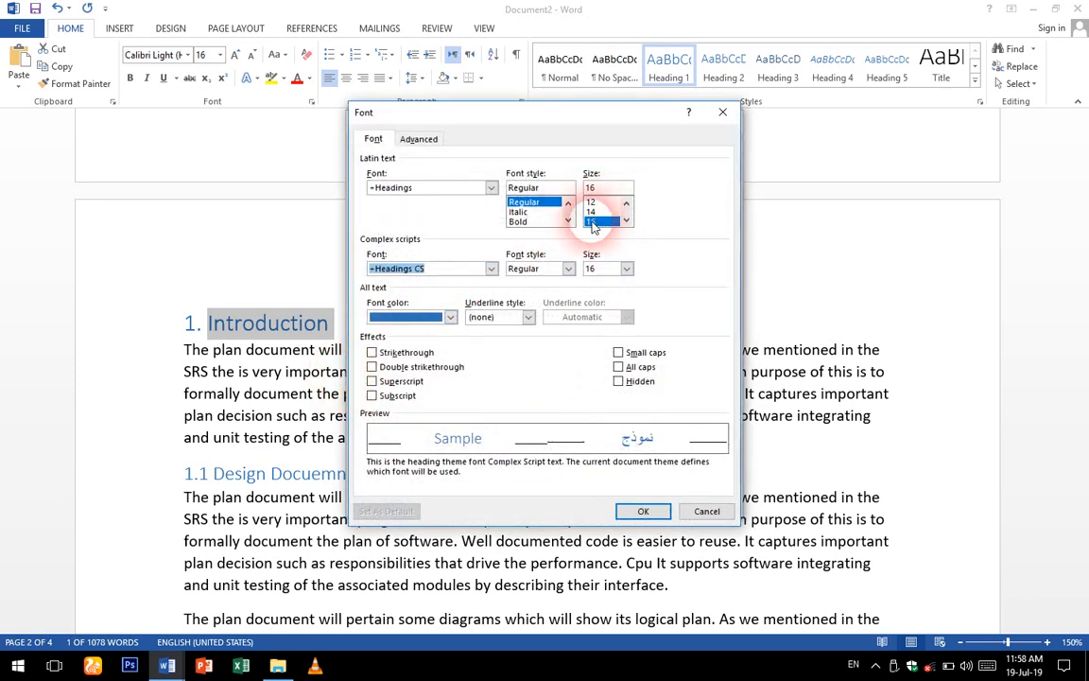
click(444, 317)
click(388, 336)
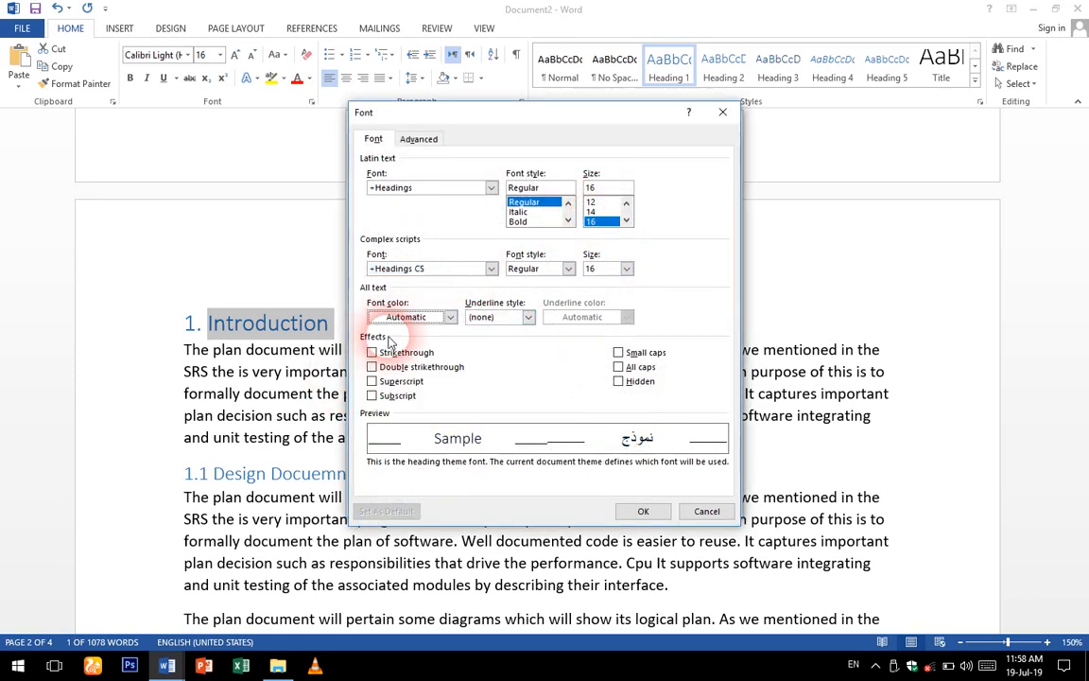
click(631, 508)
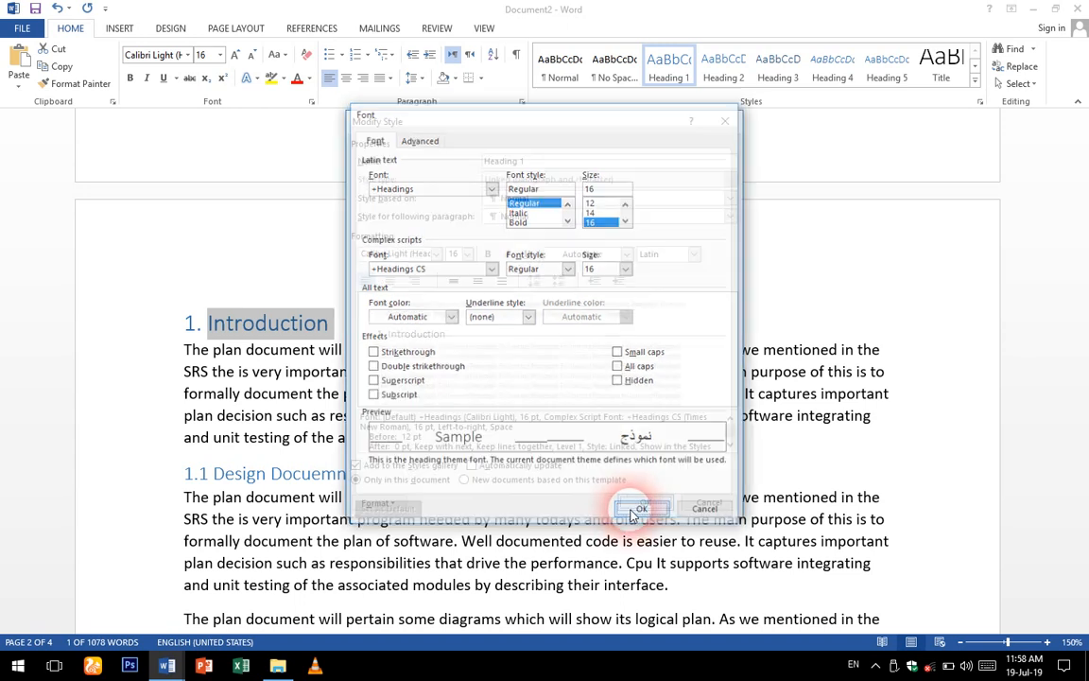
click(560, 502)
click(440, 421)
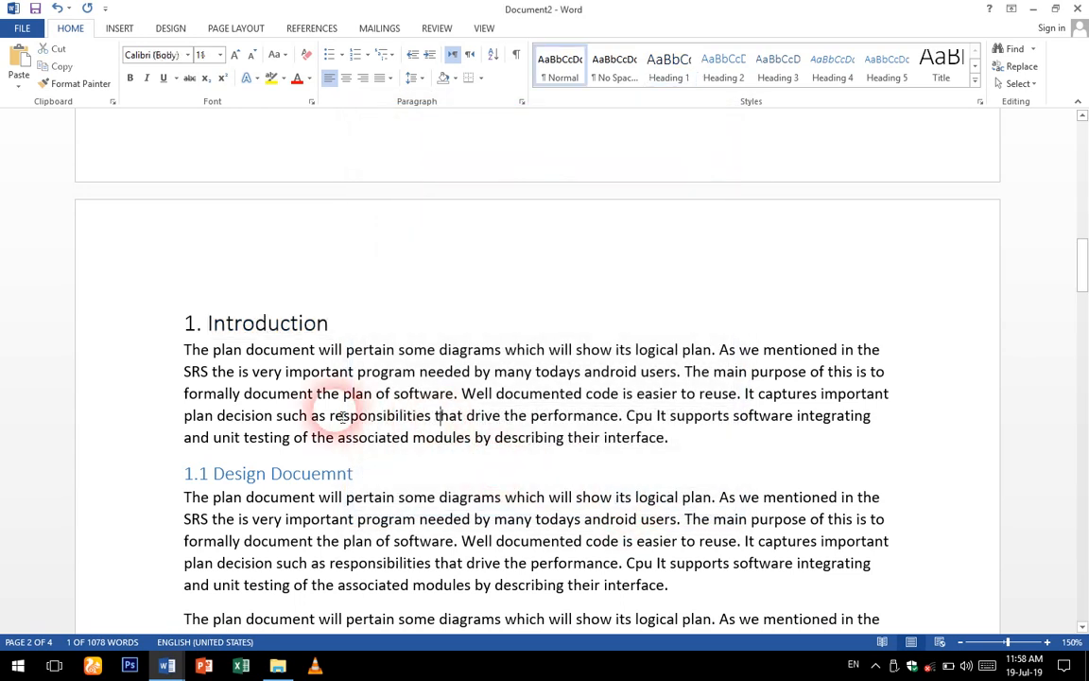
Open the Normal style of the body text for modification and set its font size to 12
scroll(359, 416, down, 10)
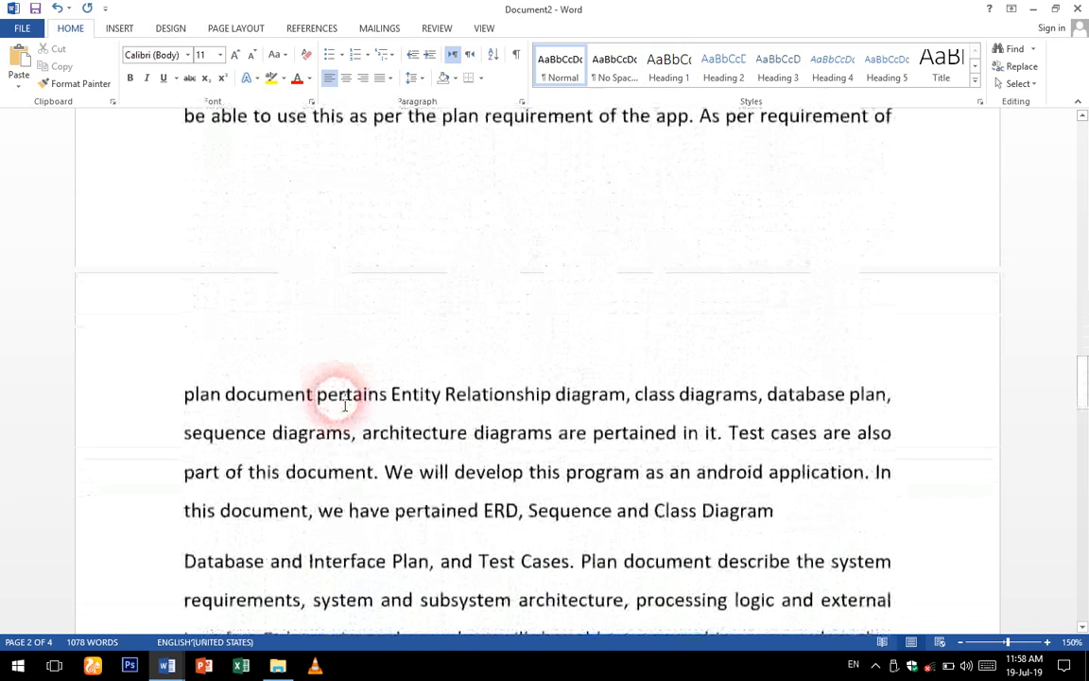
scroll(345, 398, up, 10)
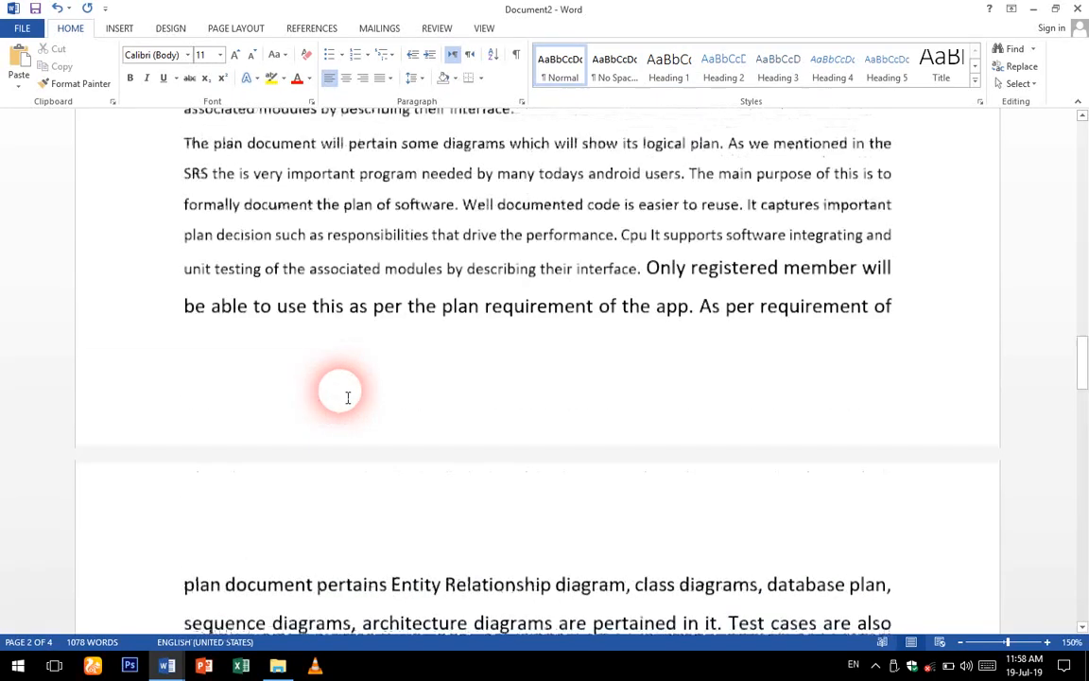
drag(366, 249, 360, 248)
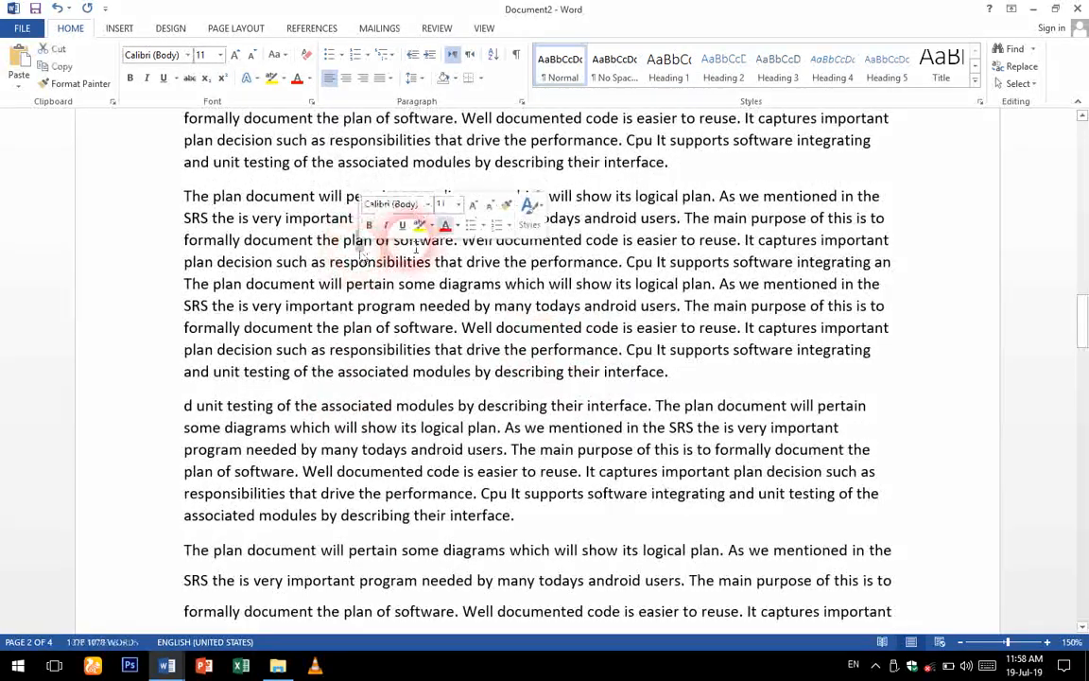
right_click(564, 79)
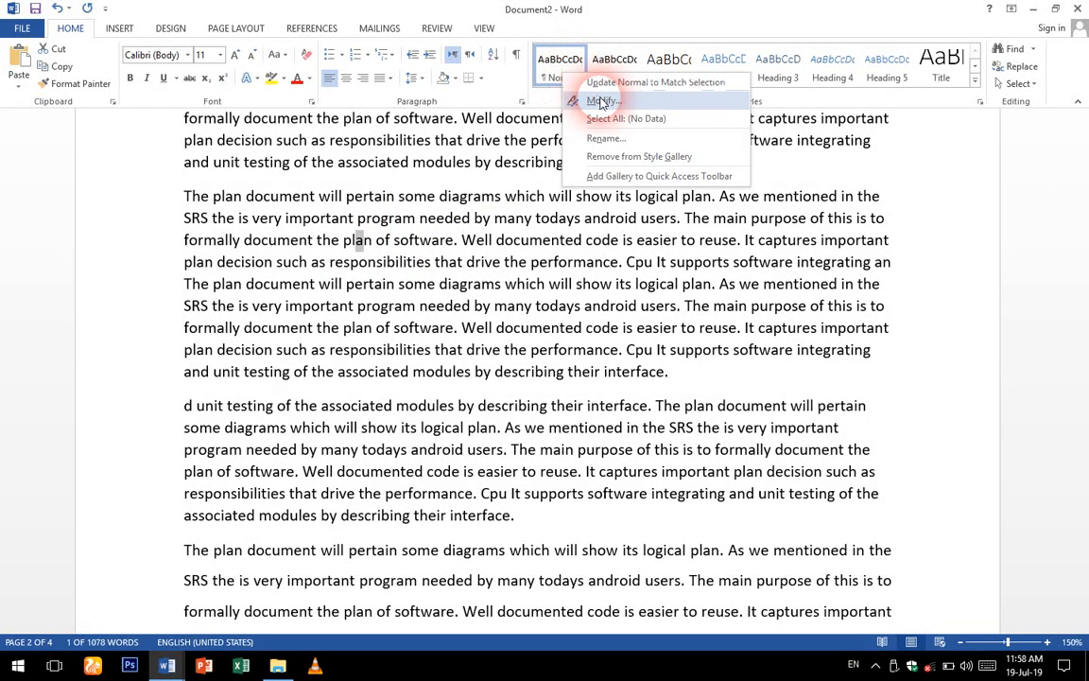
click(601, 103)
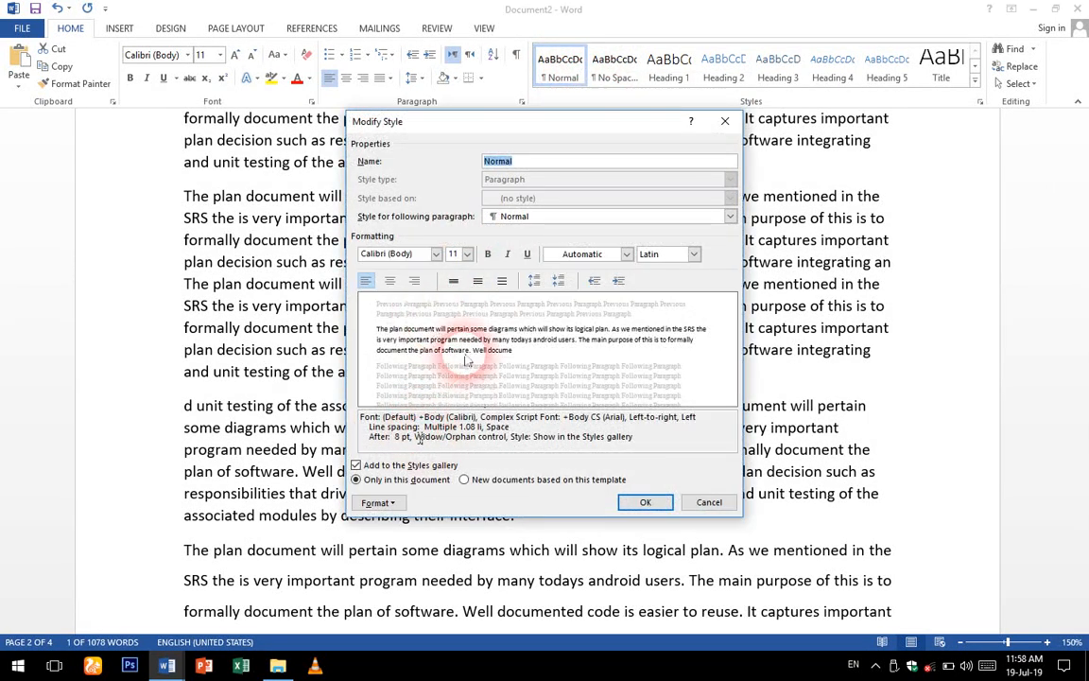
click(466, 253)
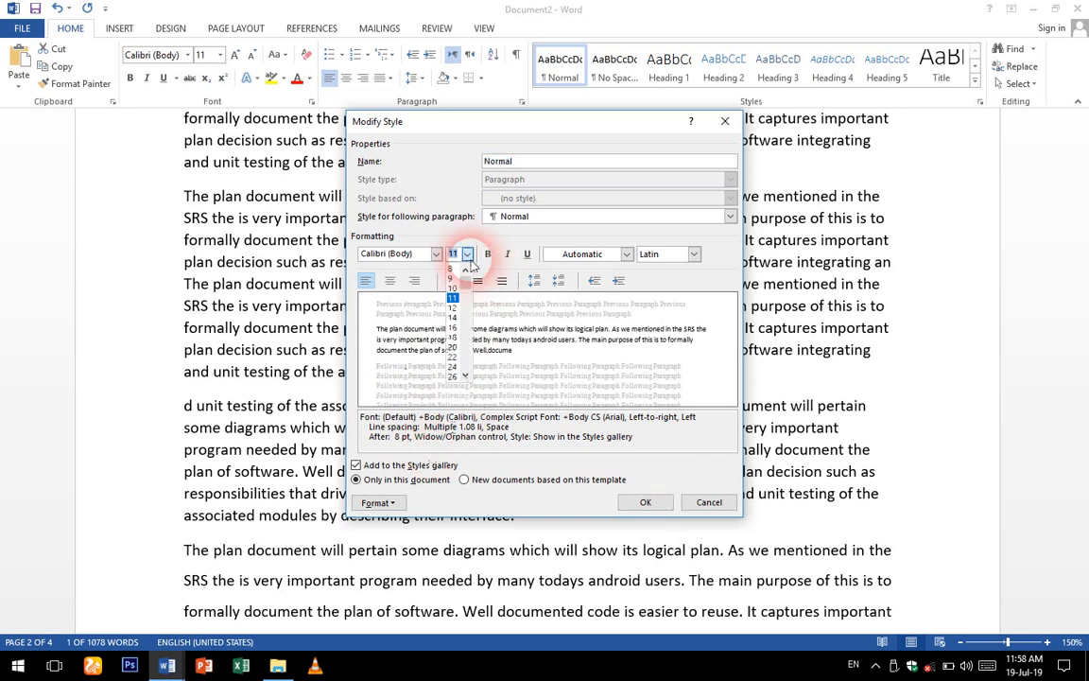
click(452, 308)
Set the Normal style's Latin text font to Times New Roman in its font formatting
click(377, 502)
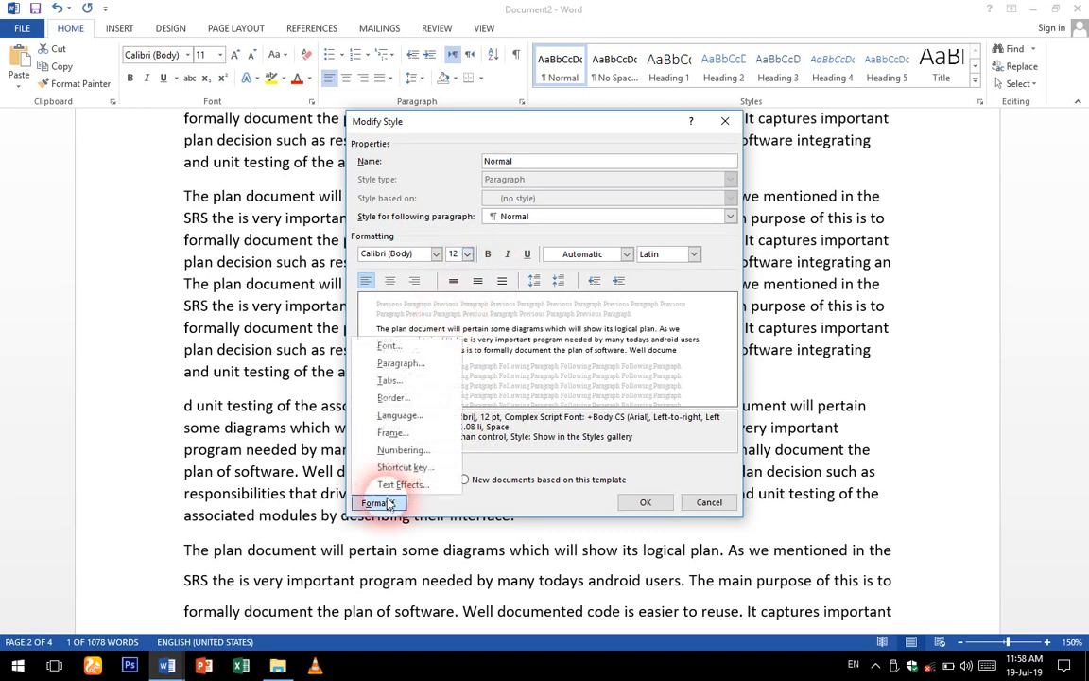
click(415, 354)
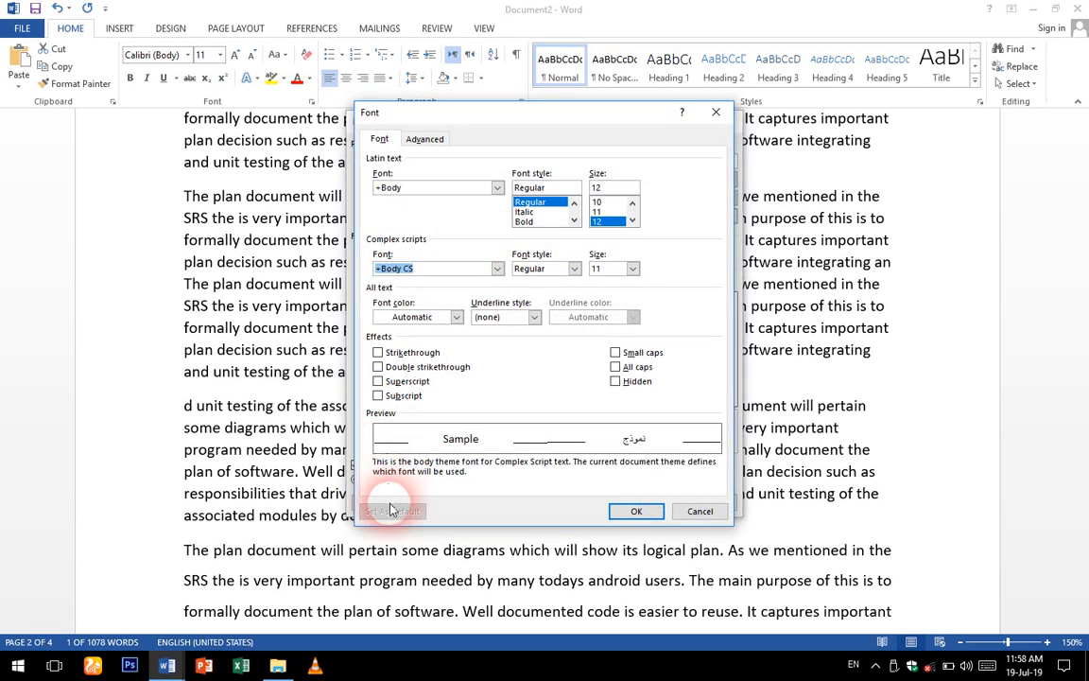
click(498, 188)
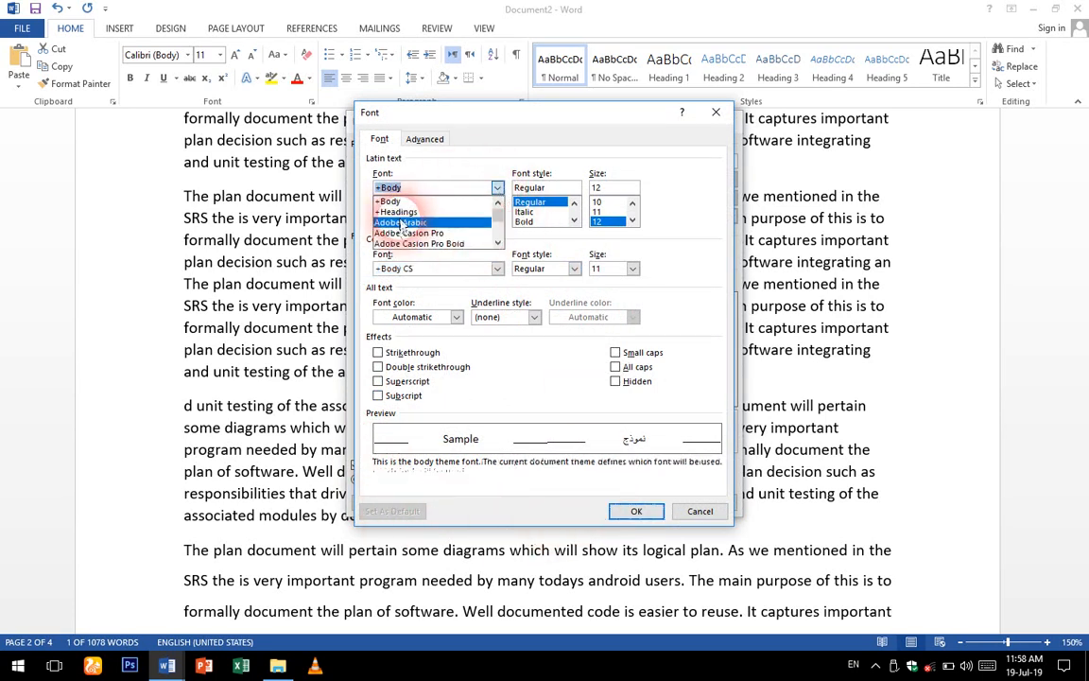
click(498, 243)
click(498, 243)
click(498, 243)
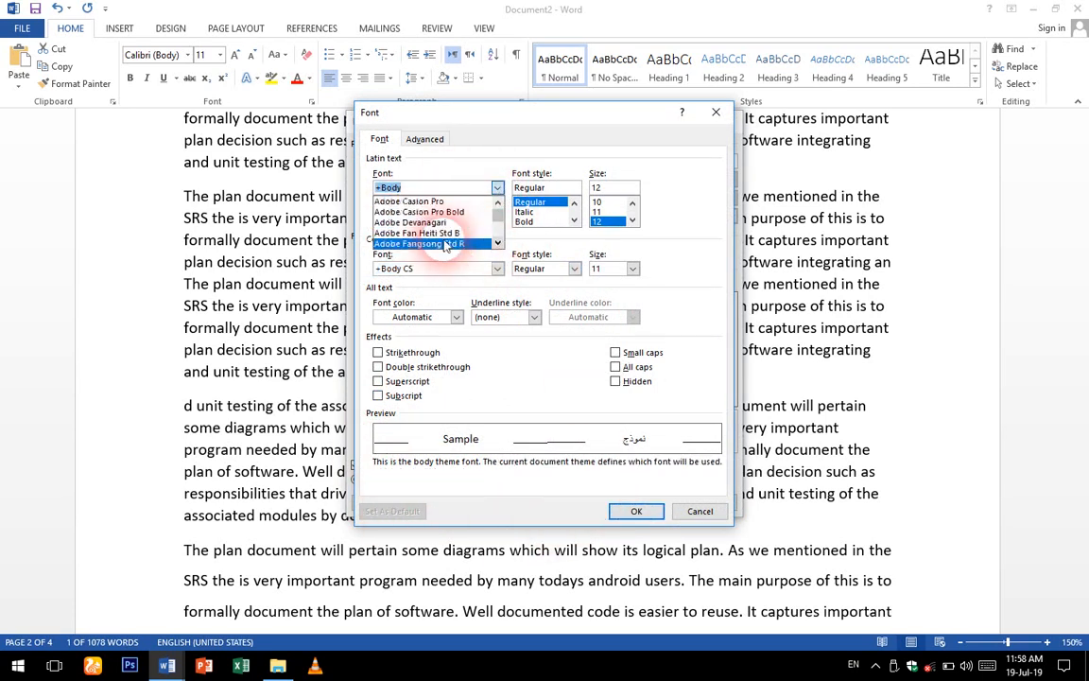
text(t)
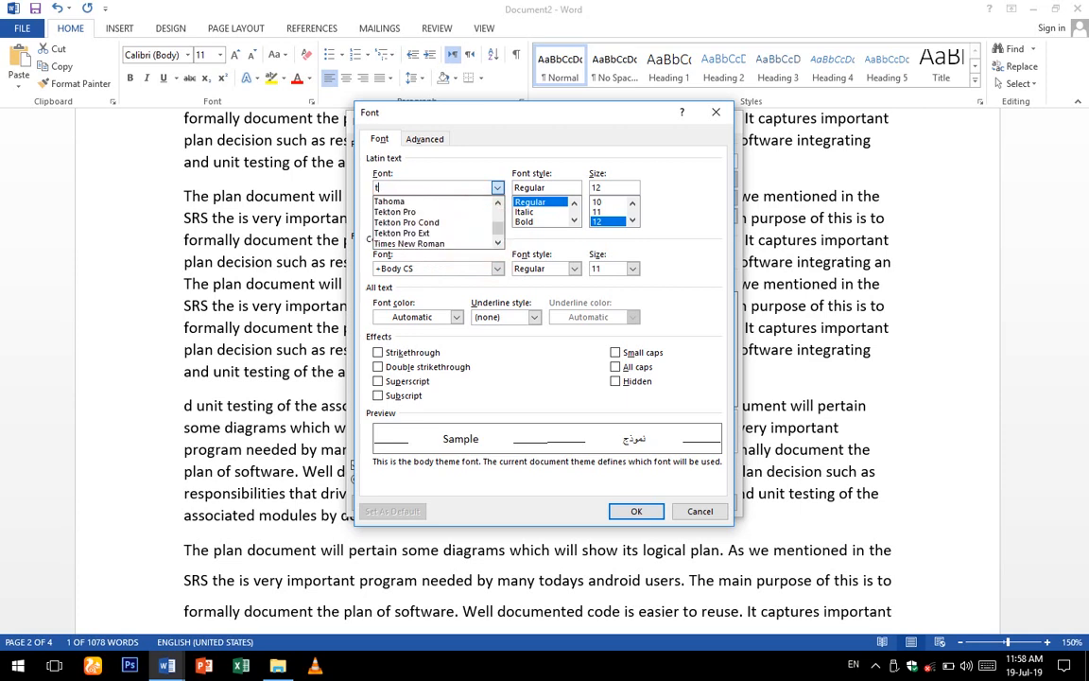
click(413, 243)
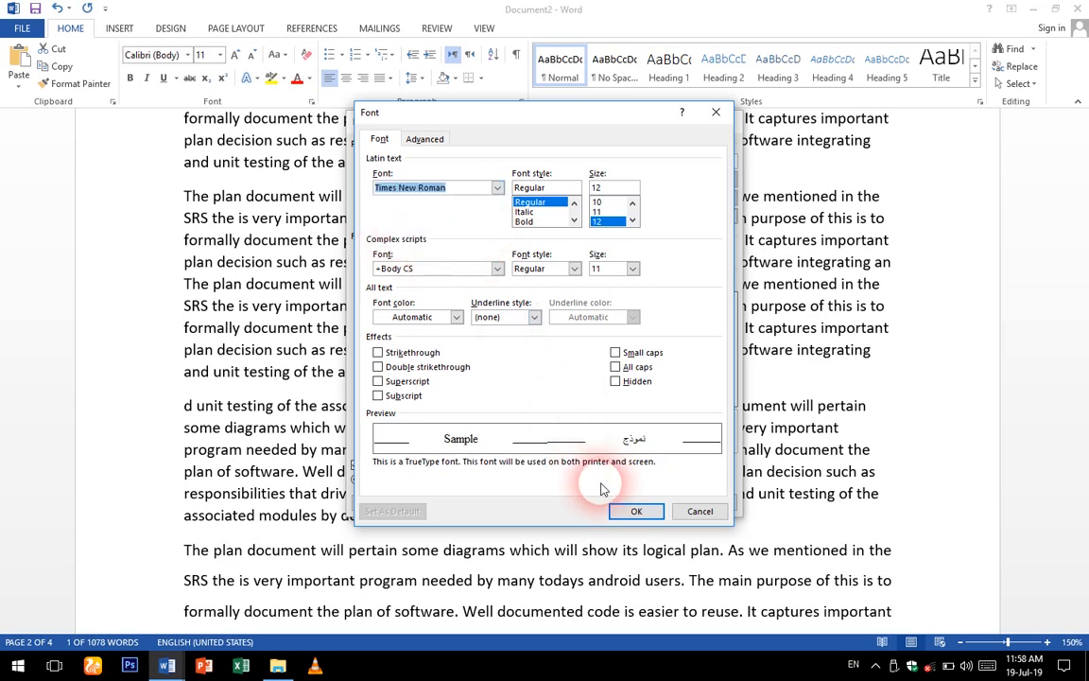
click(634, 511)
Set the Normal style's line spacing to 1.5 lines and apply the modified style to the document
click(378, 501)
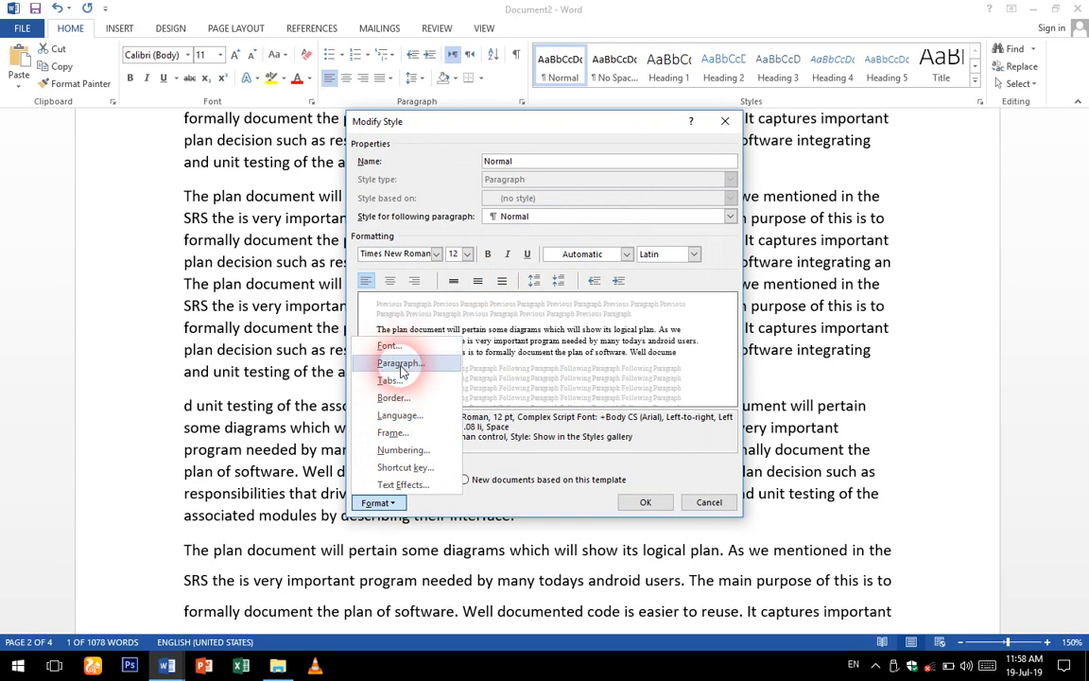
click(400, 365)
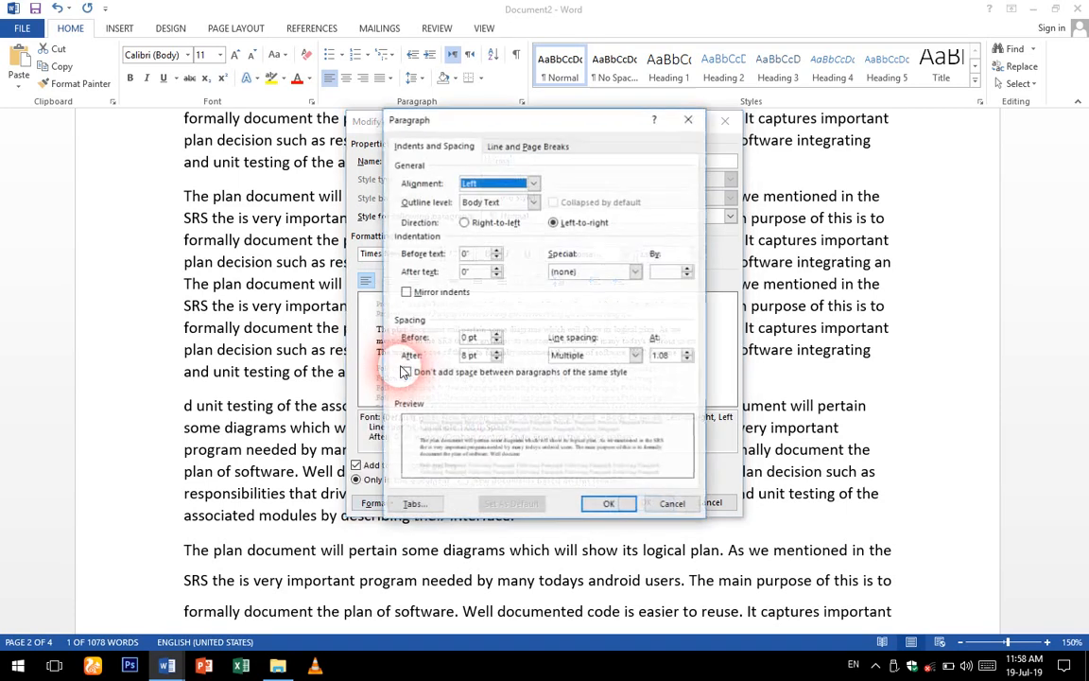
click(636, 355)
click(588, 381)
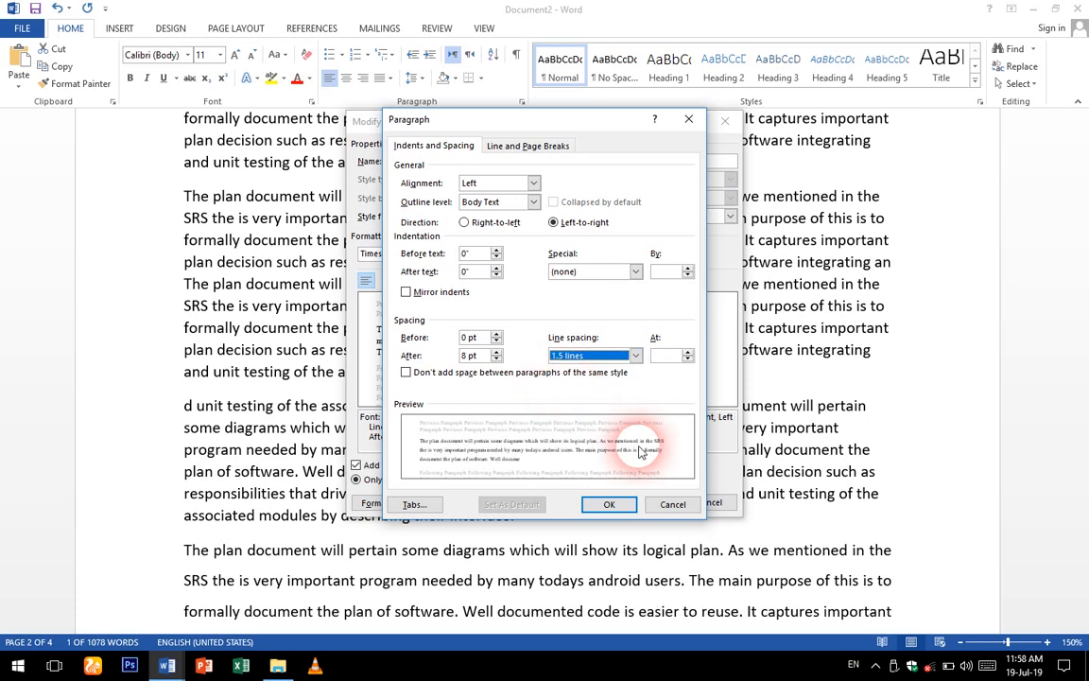
click(605, 507)
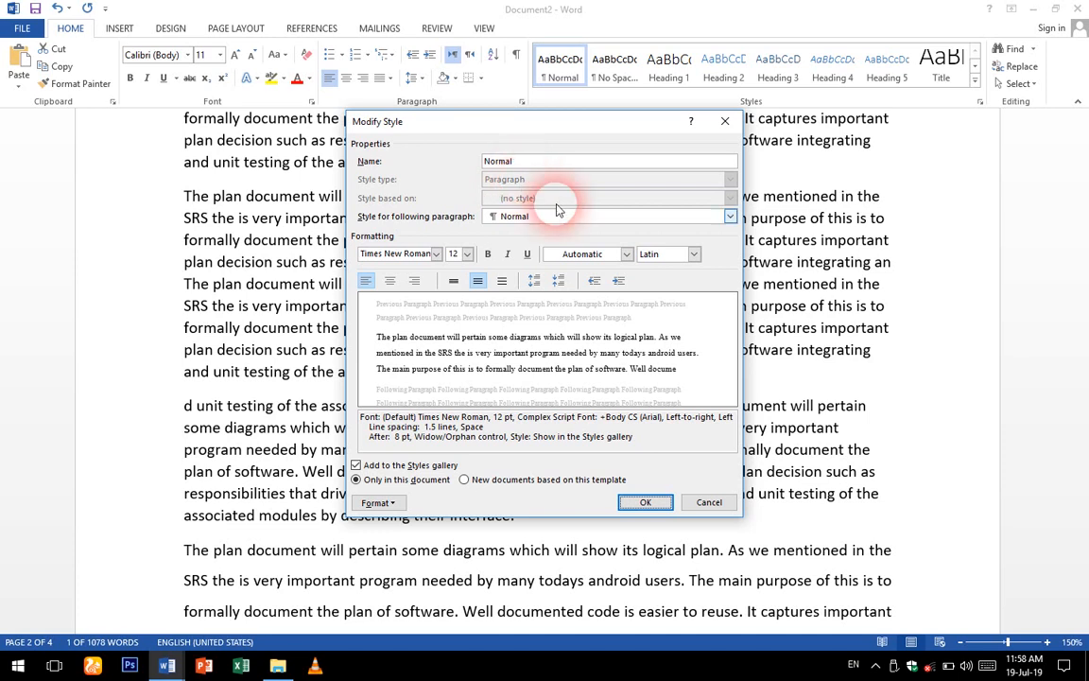
click(645, 502)
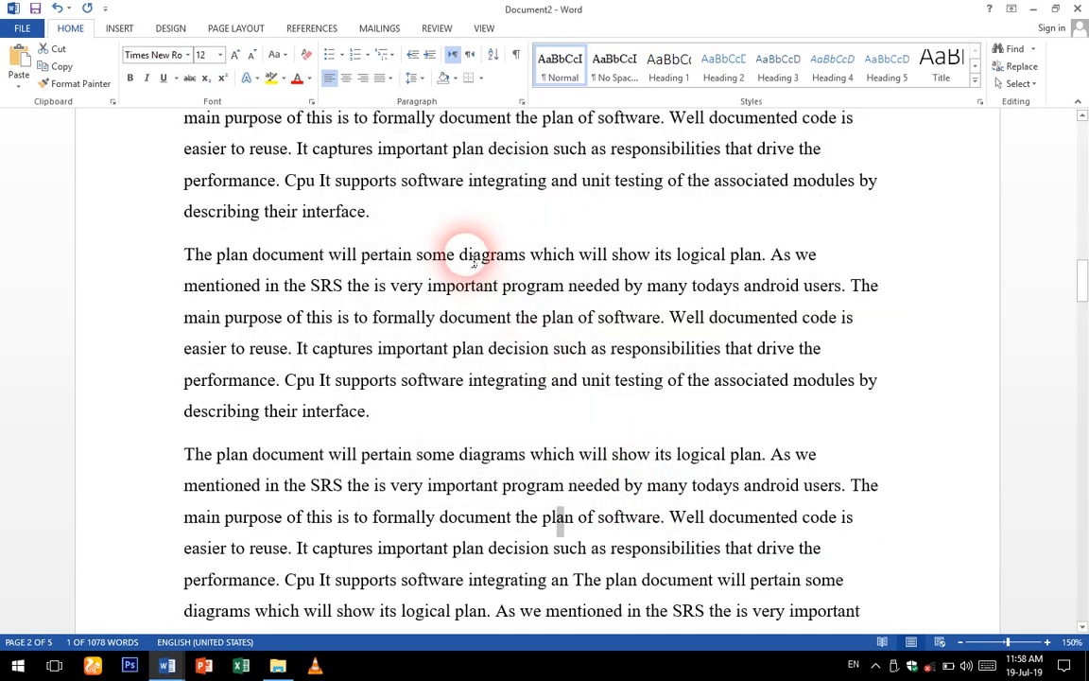
scroll(435, 355, down, 6)
scroll(440, 367, down, 5)
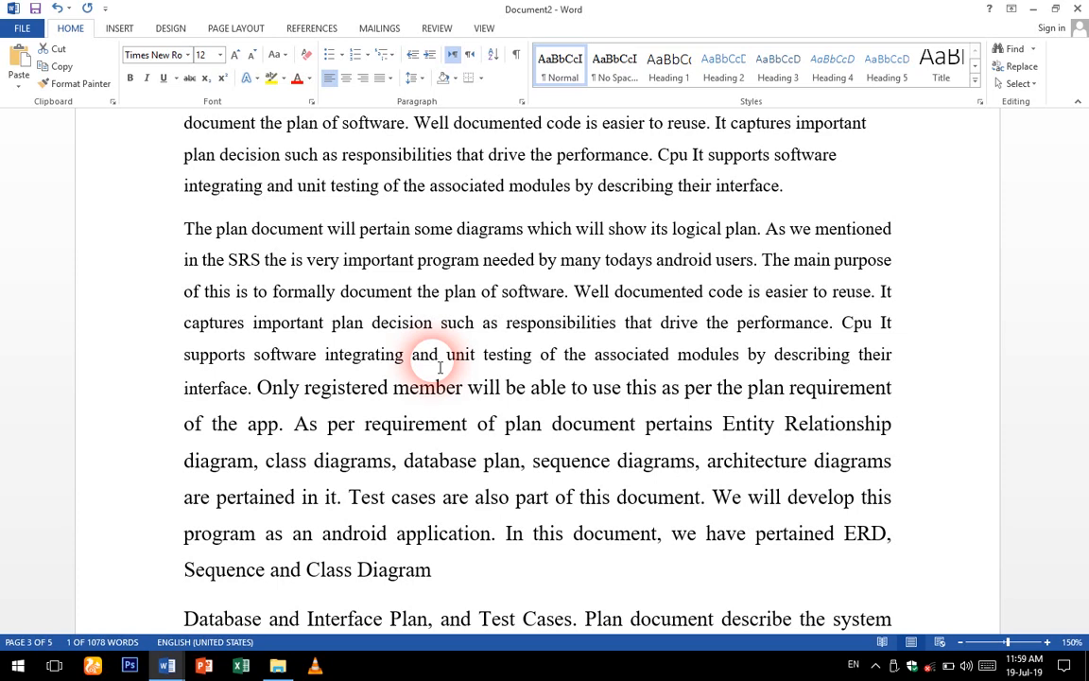
click(875, 666)
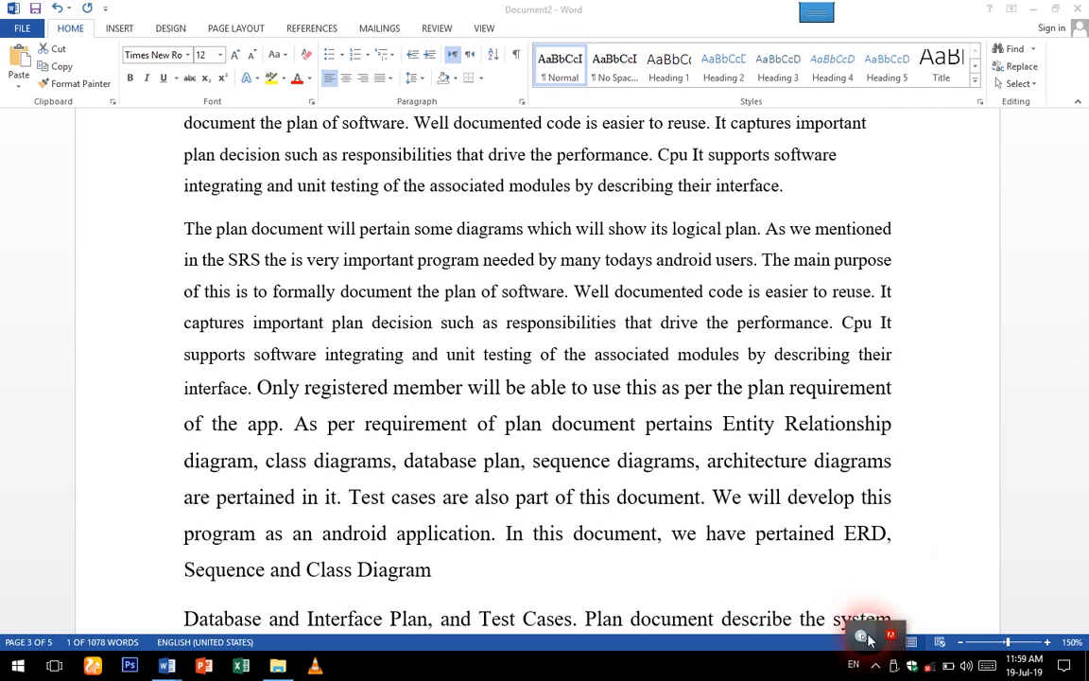